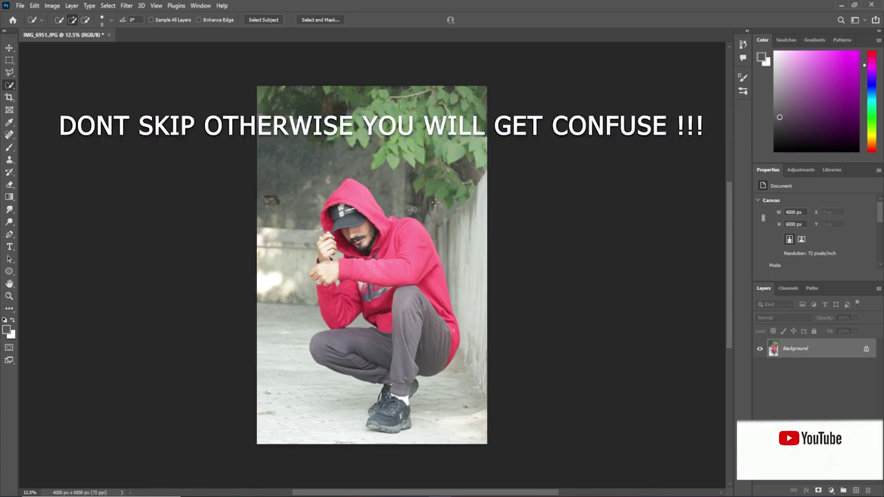
Crop IMG_6951.JPG to a 1:1 square of 5208 × 5208 px and fit it in view.
key("c")
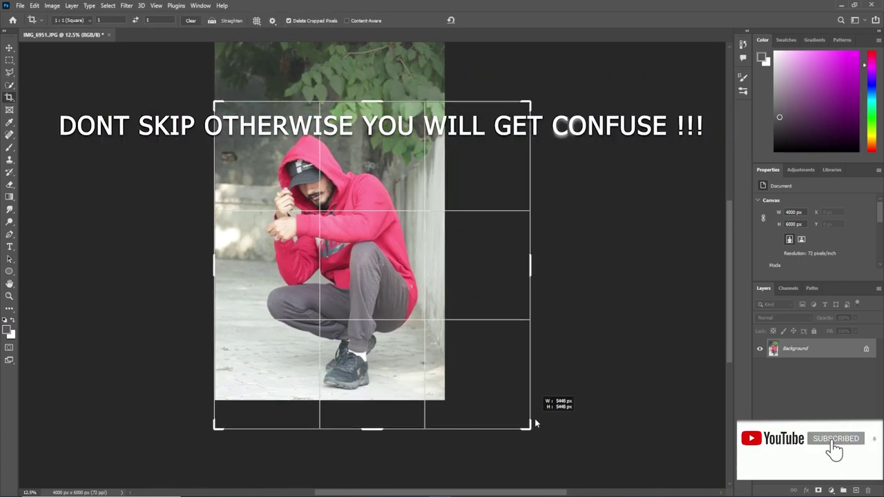
left_click_drag(488, 376, 529, 416)
left_click(487, 19)
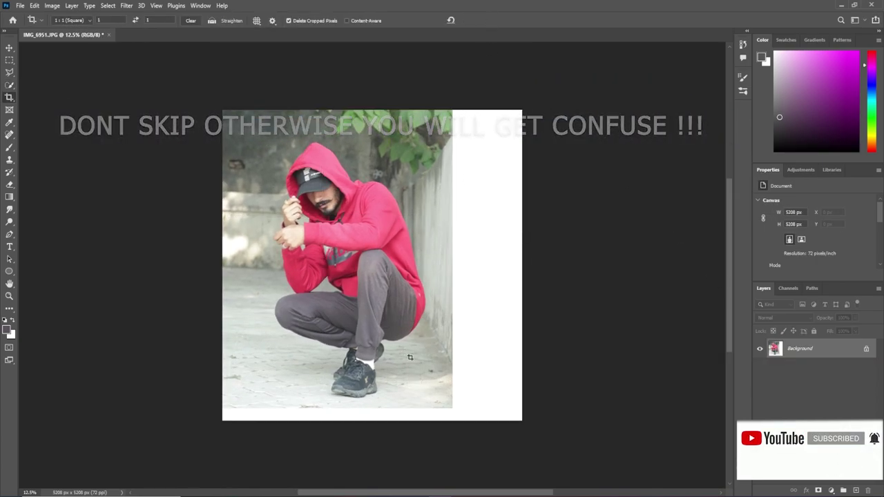
key("ctrl+0")
Select the crouching man with the Object Selection Tool and Select > Subject.
right_click(9, 72)
right_click(4, 87)
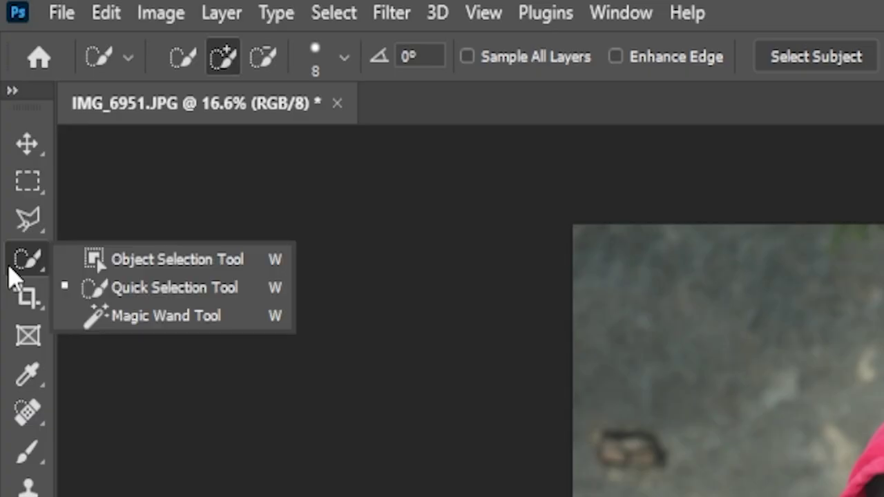
left_click(61, 86)
left_click(109, 6)
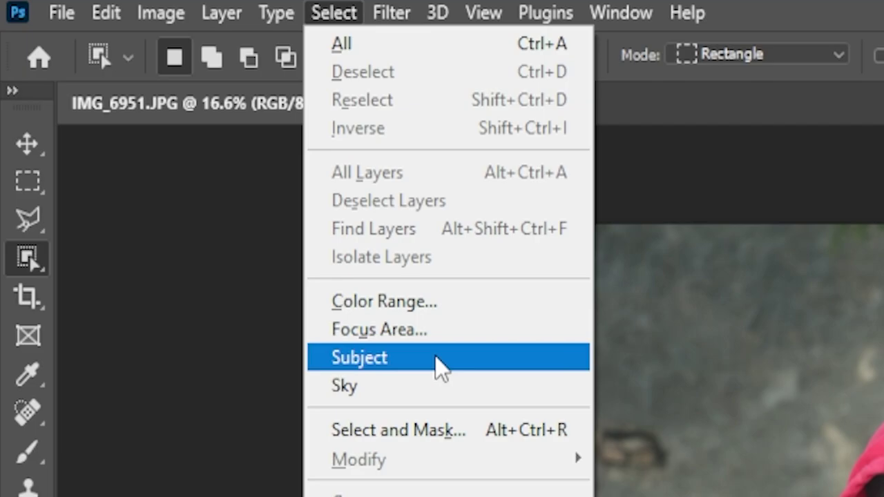
left_click(436, 358)
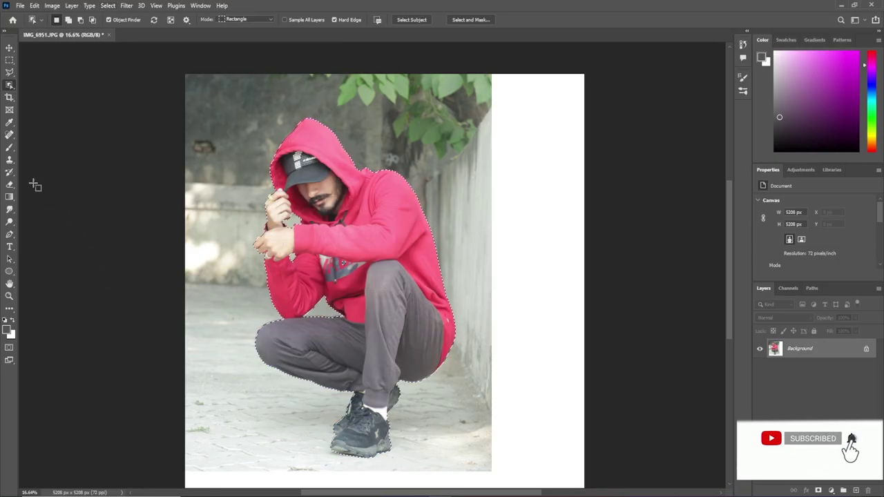
Trace a Polygonal Lasso correction along the hand's knuckle edge and close it.
left_click(9, 72)
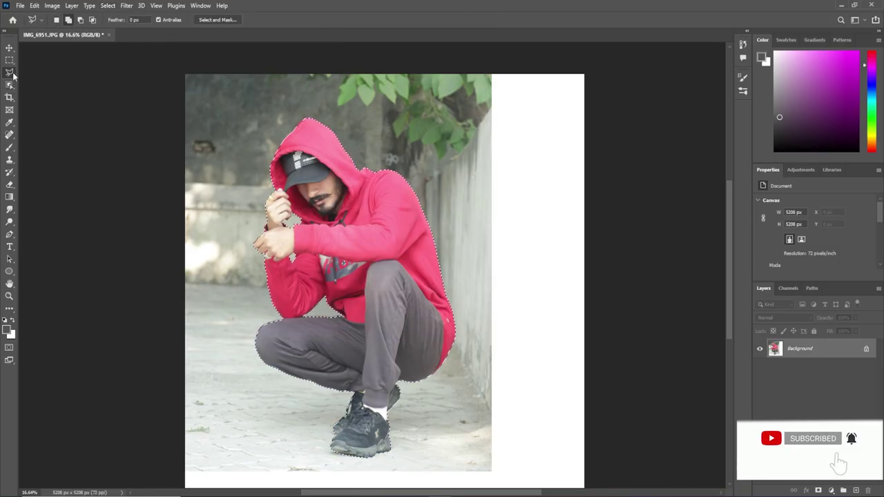
scroll(328, 248, "up", 5)
left_click(394, 263)
scroll(423, 243, "down", 5)
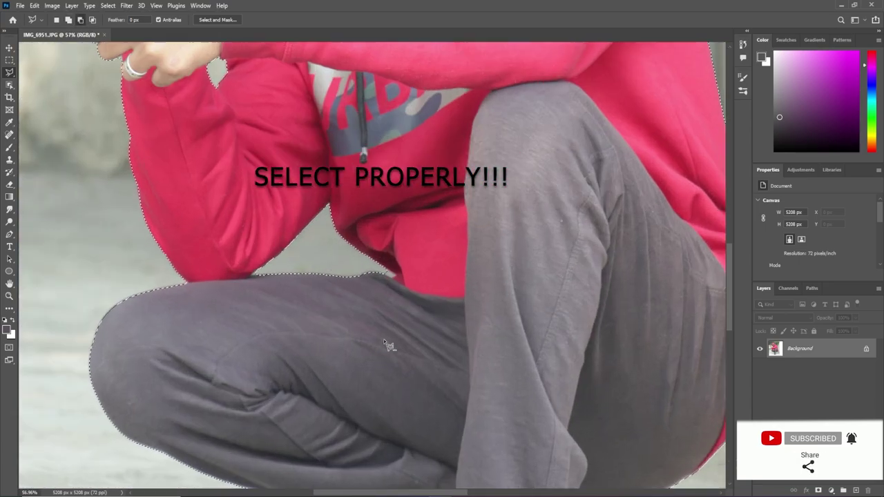
scroll(484, 311, "down", 3)
scroll(533, 378, "up", 3)
scroll(203, 270, "up", 2)
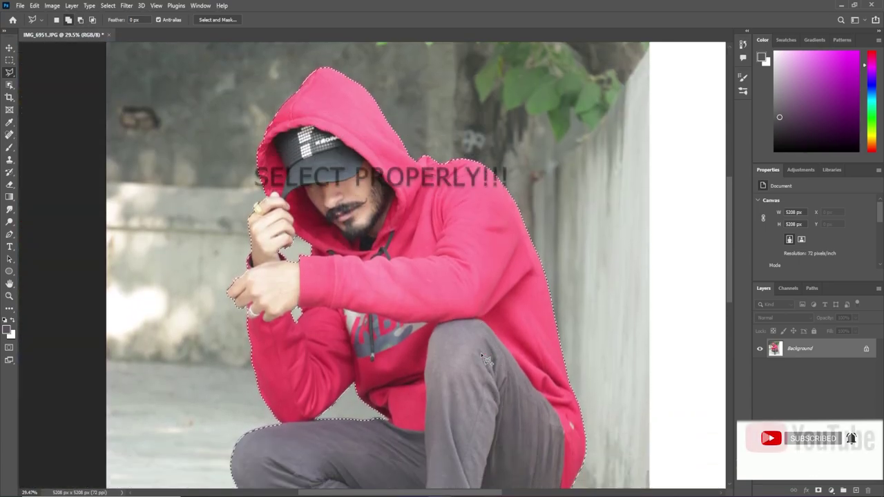
scroll(203, 269, "up", 2)
scroll(202, 270, "up", 3)
scroll(152, 214, "up", 2)
scroll(103, 158, "up", 2)
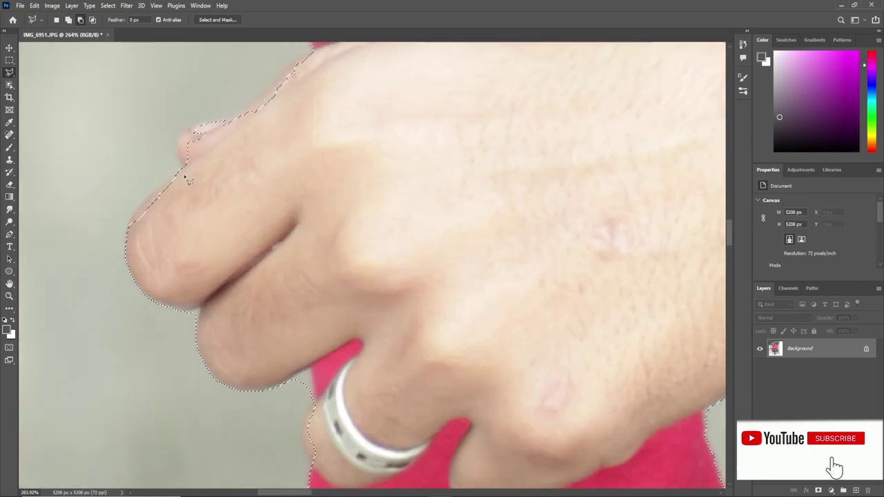
scroll(97, 262, "up", 2)
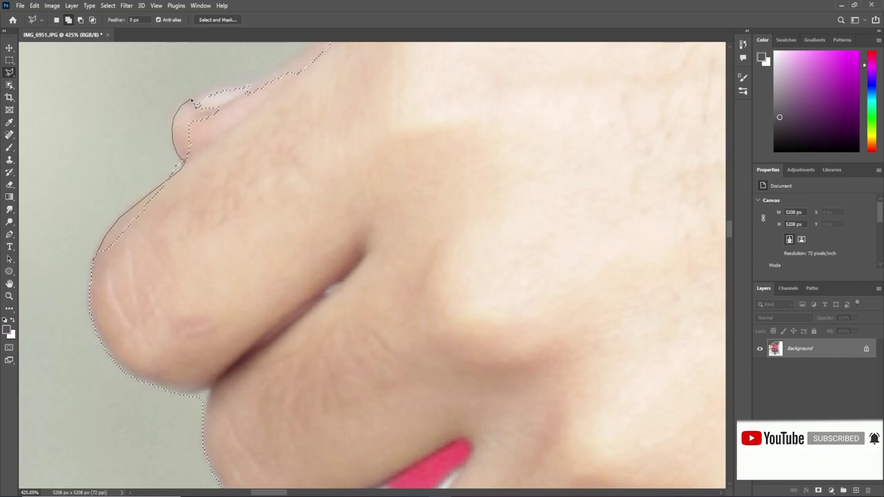
scroll(460, 221, "up", 5)
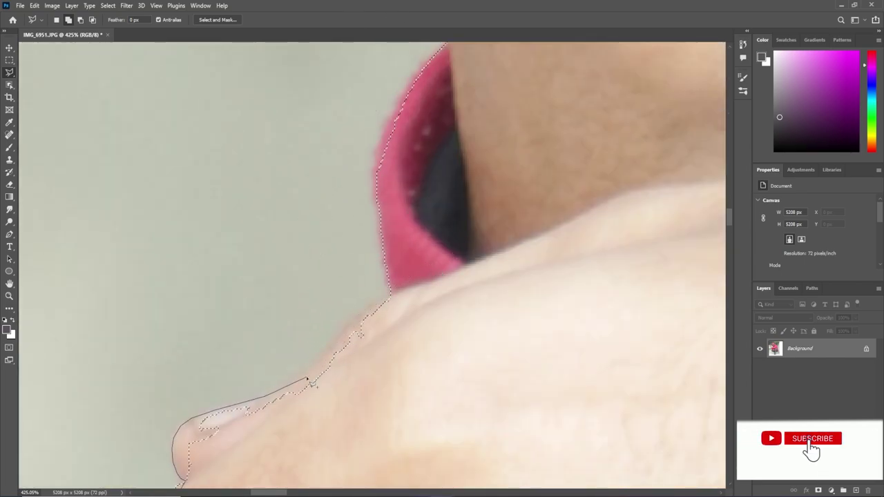
left_click(413, 293)
left_click(375, 286)
key("Return")
key("ctrl+0")
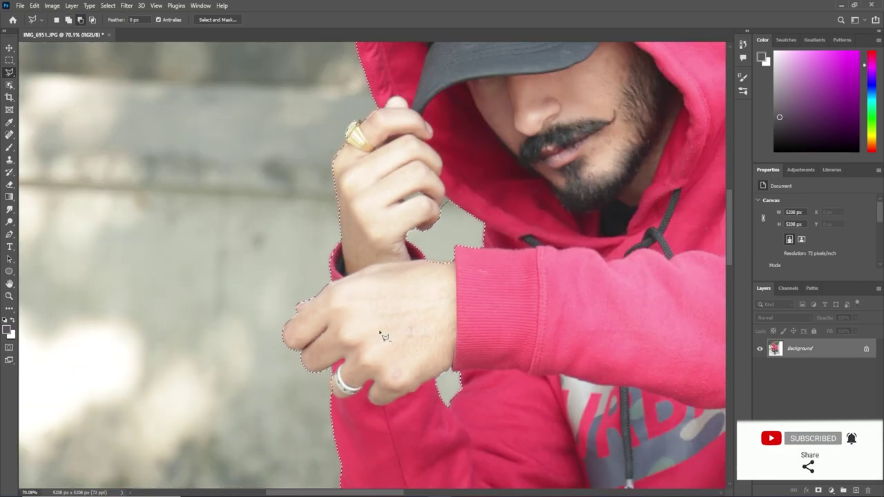
Start tracing the left edge of the fist, then cancel the unfinished outline.
scroll(372, 158, "up", 5)
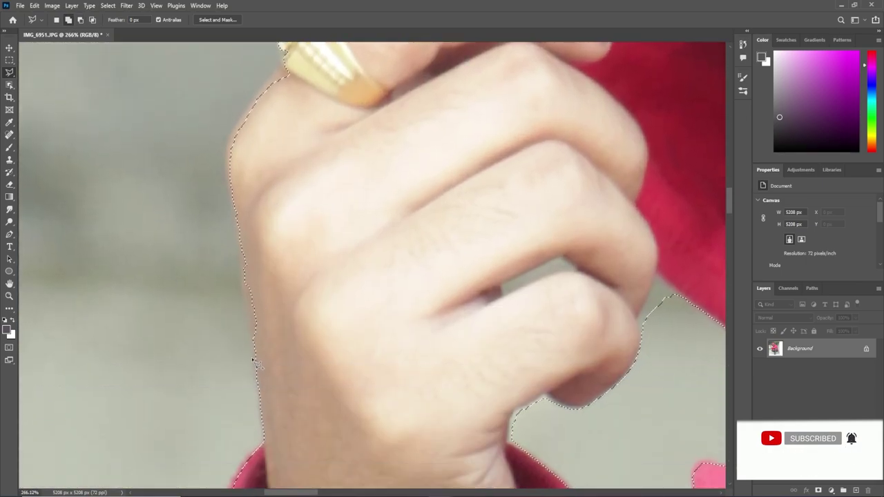
left_click(255, 309)
left_click(235, 207)
left_click(274, 168)
left_click(298, 384)
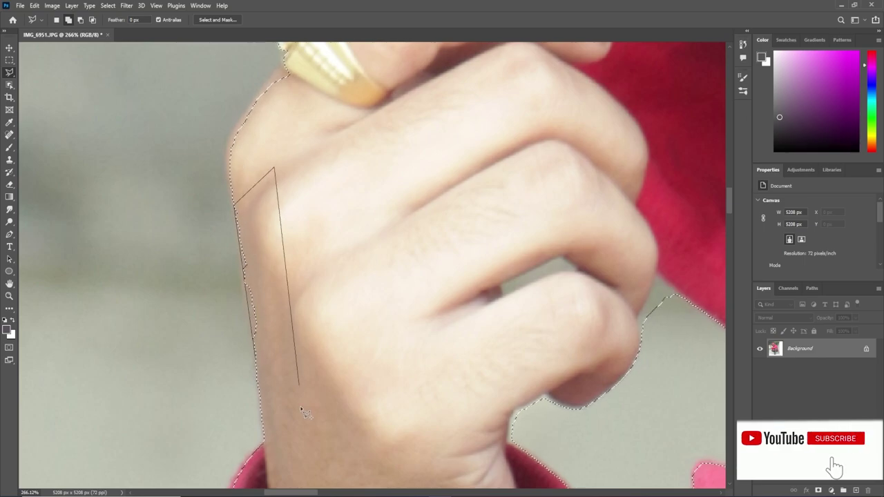
key("Escape")
Trace and close a correction outline along the hand edge below the gold ring.
scroll(302, 412, "up", 2)
scroll(311, 345, "down", 3)
scroll(319, 277, "up", 2)
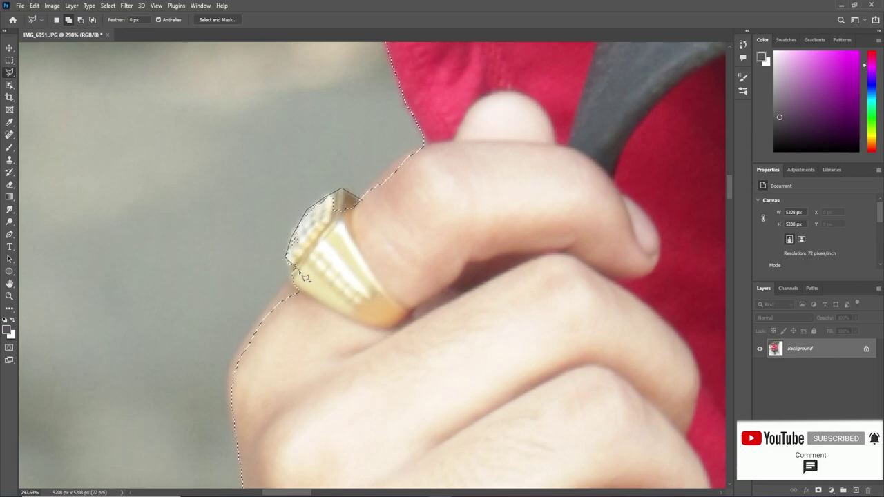
scroll(261, 349, "up", 2)
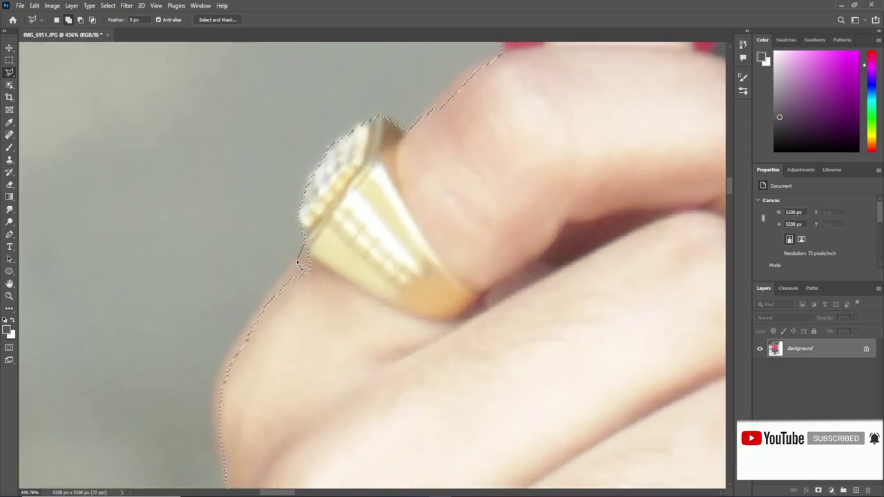
left_click(216, 380)
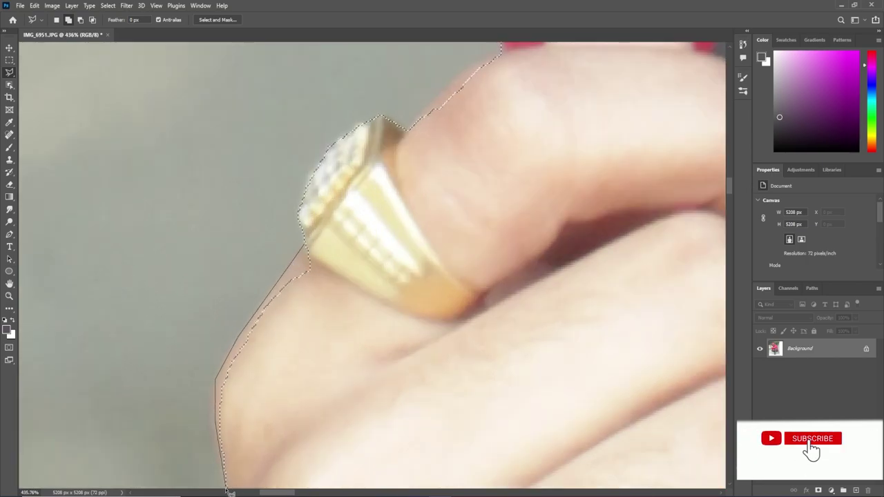
scroll(331, 408, "down", 5)
scroll(283, 318, "up", 5)
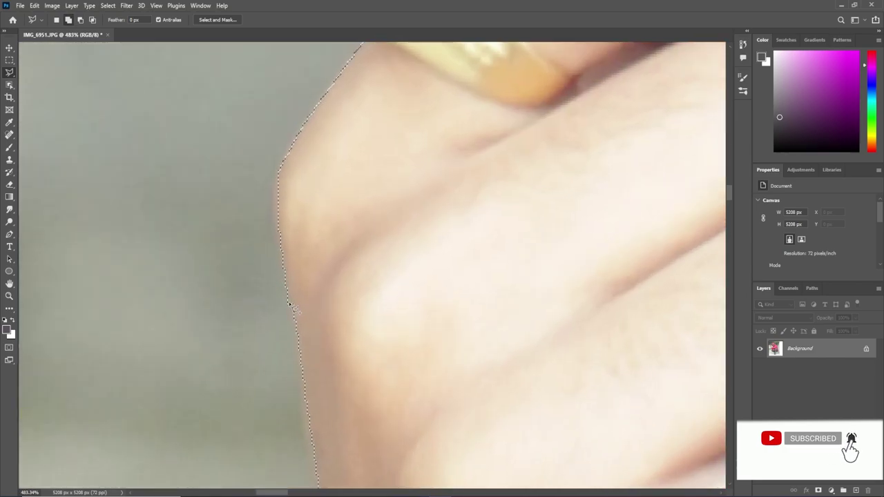
double_click(317, 435)
scroll(317, 436, "down", 4)
scroll(382, 332, "down", 3)
scroll(483, 311, "down", 2)
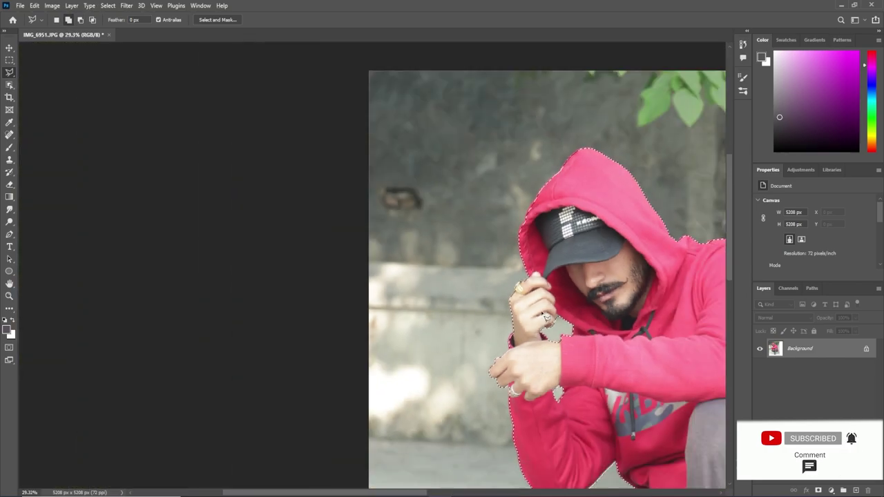
scroll(499, 402, "down", 3)
scroll(499, 401, "down", 3)
scroll(499, 402, "down", 2)
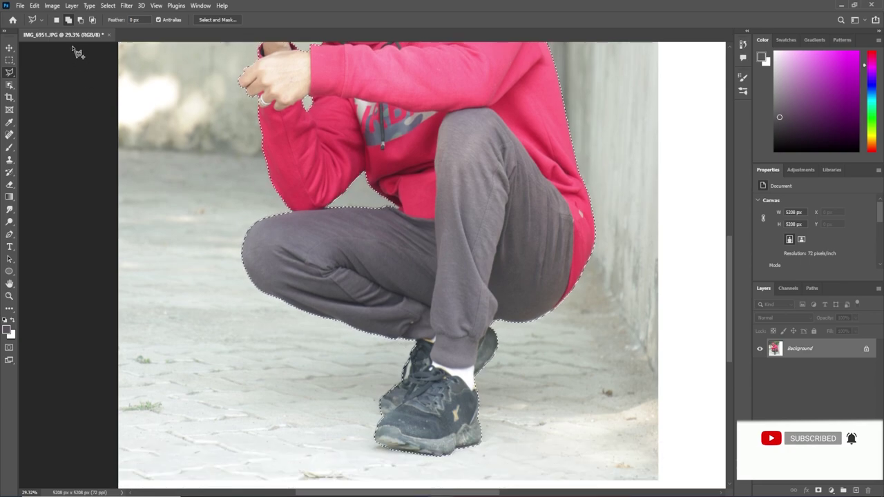
scroll(499, 402, "up", 2)
scroll(498, 403, "up", 5)
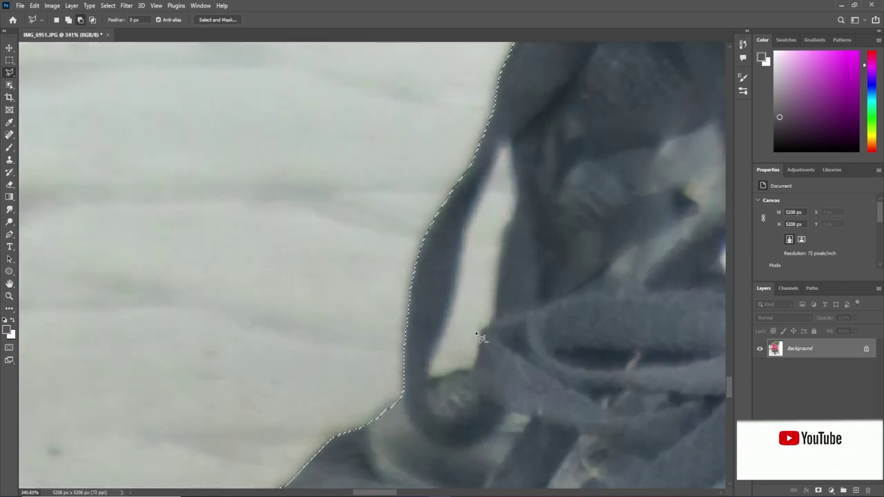
Subtract the background gap beside the laces and trace along the shoe sole edge.
left_click(507, 143)
left_click(519, 201)
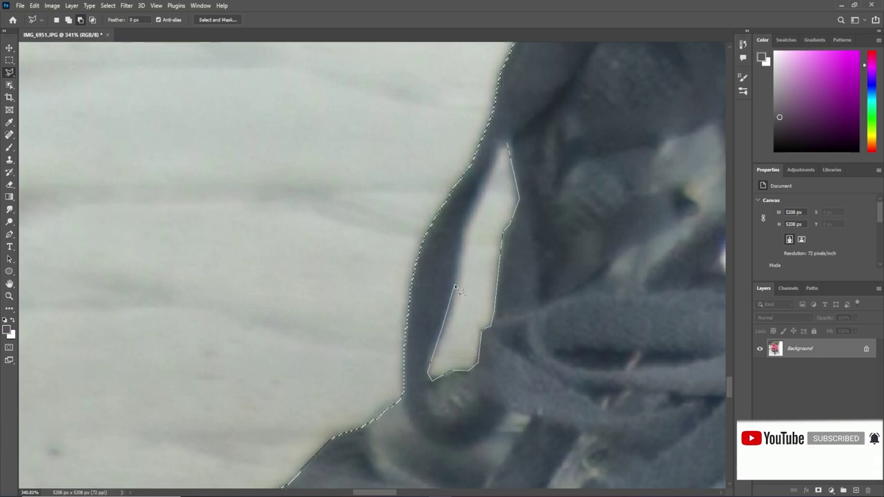
left_click(463, 233)
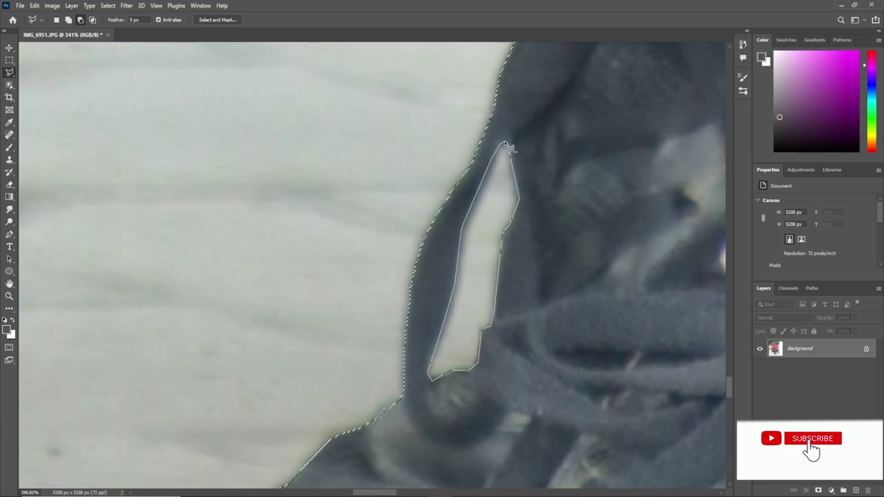
left_click(506, 145)
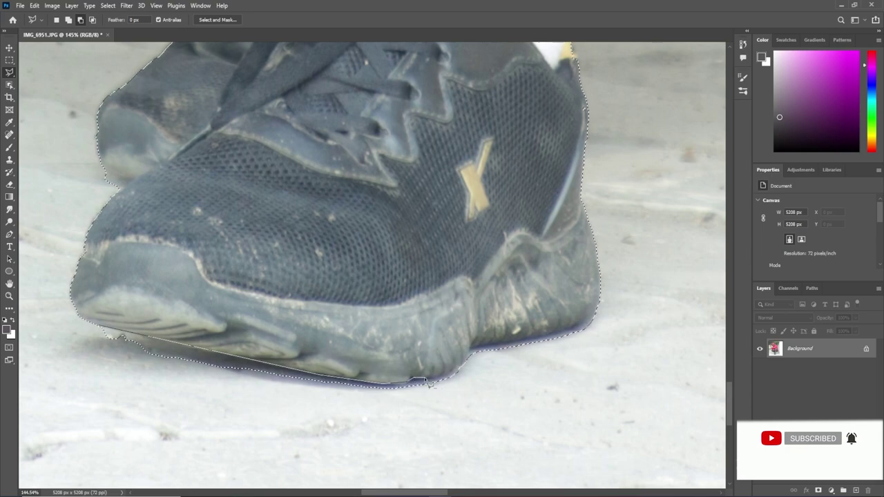
scroll(592, 366, "up", 3)
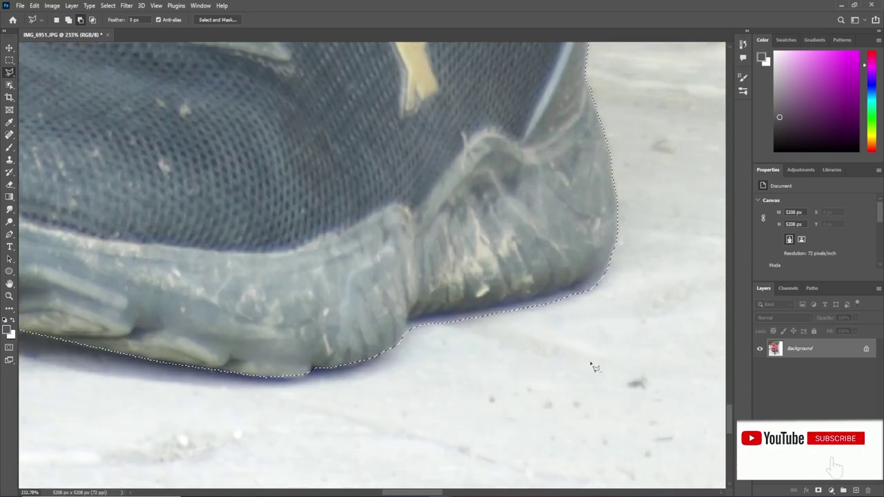
left_click(537, 298)
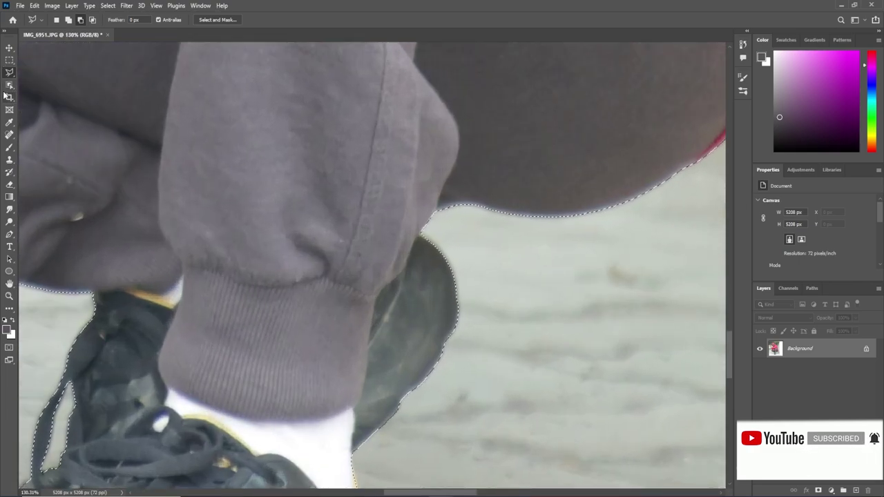
right_click(9, 84)
Brush the Quick Selection around the man and inspect the hand and wrist edges.
left_click(42, 94)
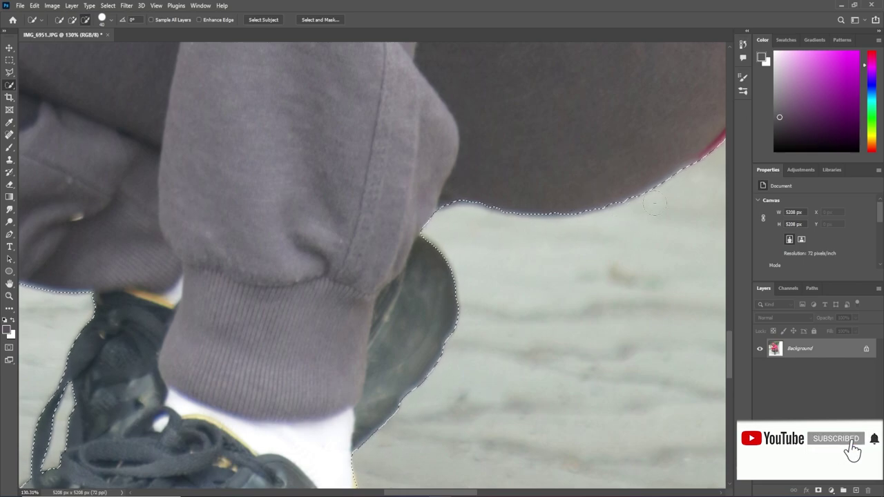
scroll(666, 167, "down", 5)
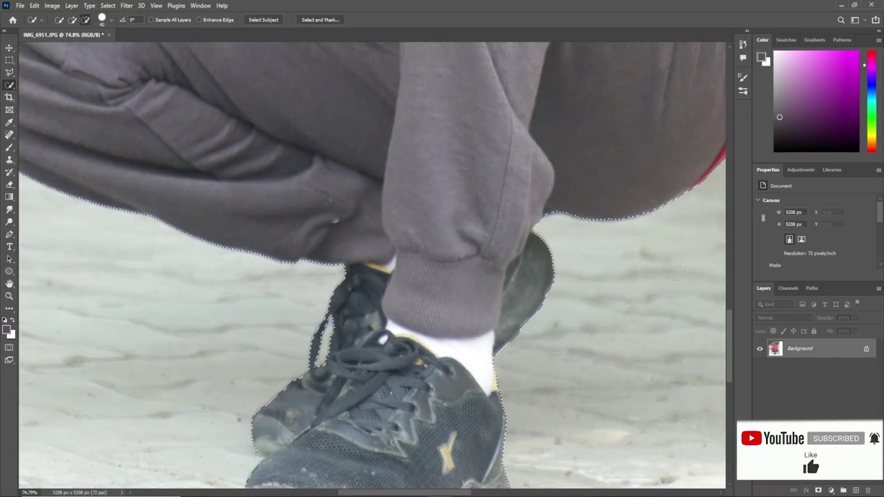
scroll(509, 353, "up", 3)
scroll(508, 353, "up", 5)
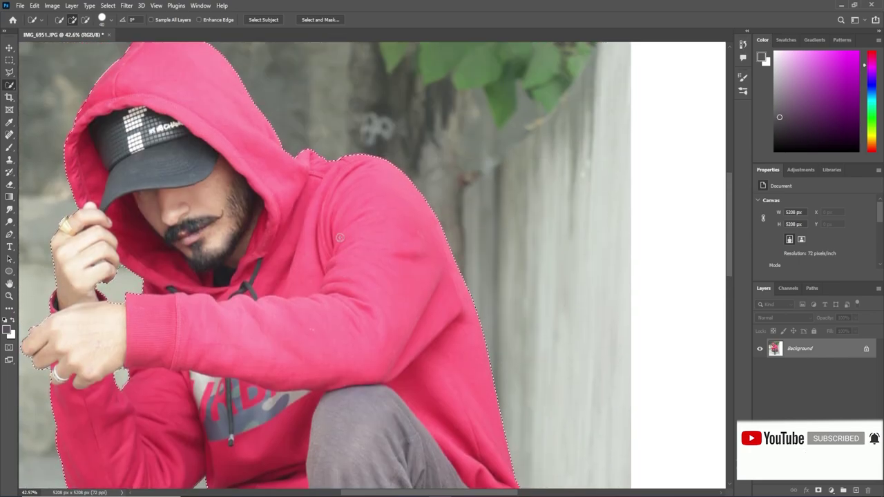
scroll(381, 219, "up", 5)
scroll(305, 219, "down", 5)
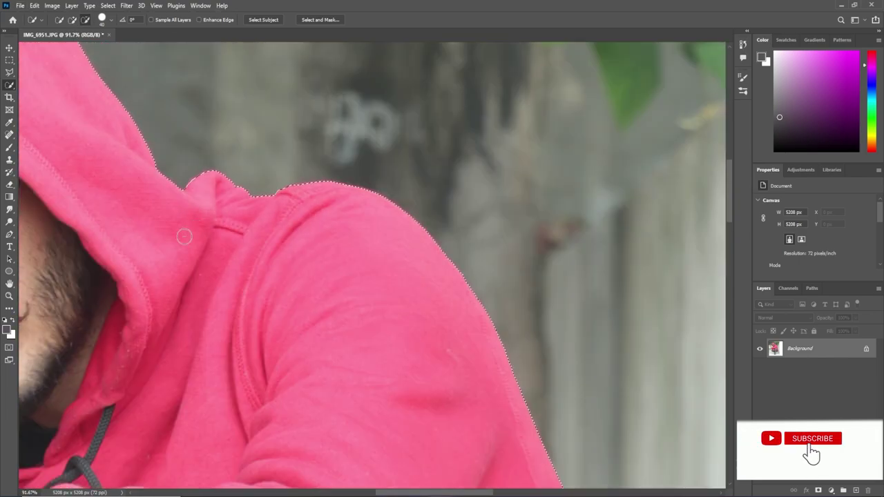
scroll(280, 343, "up", 3)
scroll(228, 228, "up", 3)
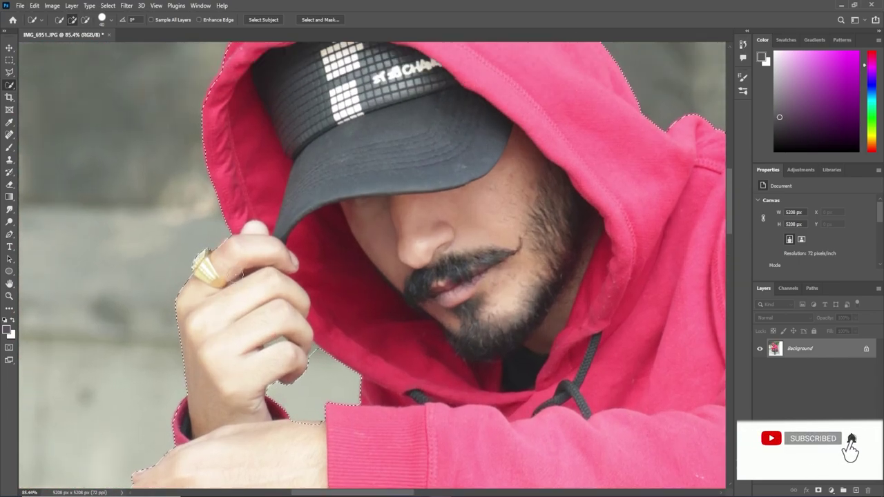
scroll(221, 230, "up", 2)
scroll(277, 306, "down", 5)
scroll(368, 409, "down", 3)
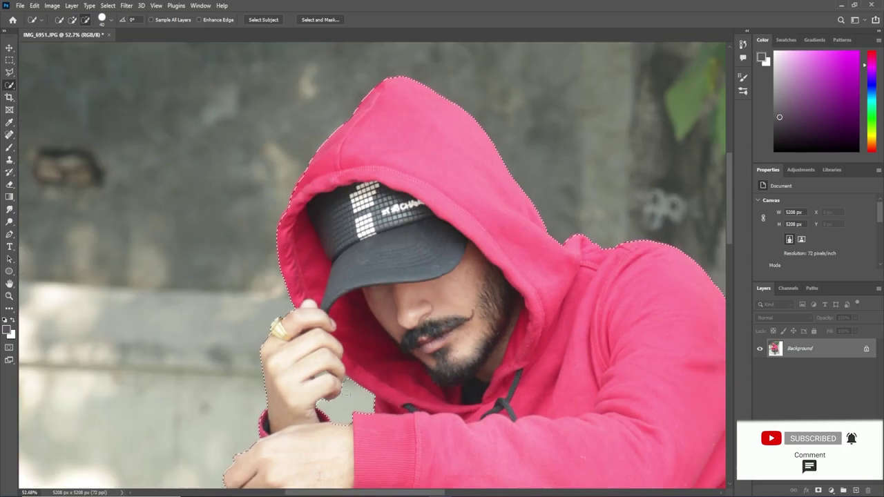
scroll(342, 430, "up", 10)
scroll(337, 407, "down", 3)
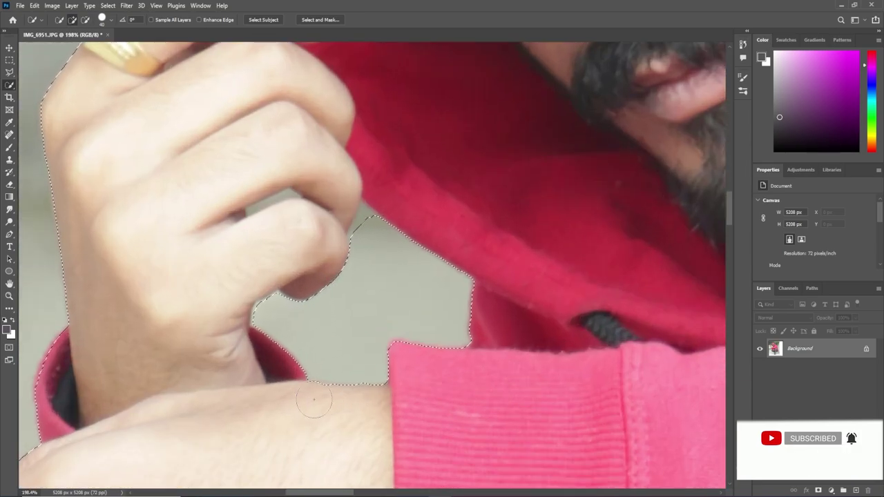
scroll(366, 428, "down", 3)
scroll(377, 444, "down", 1)
scroll(277, 359, "up", 4)
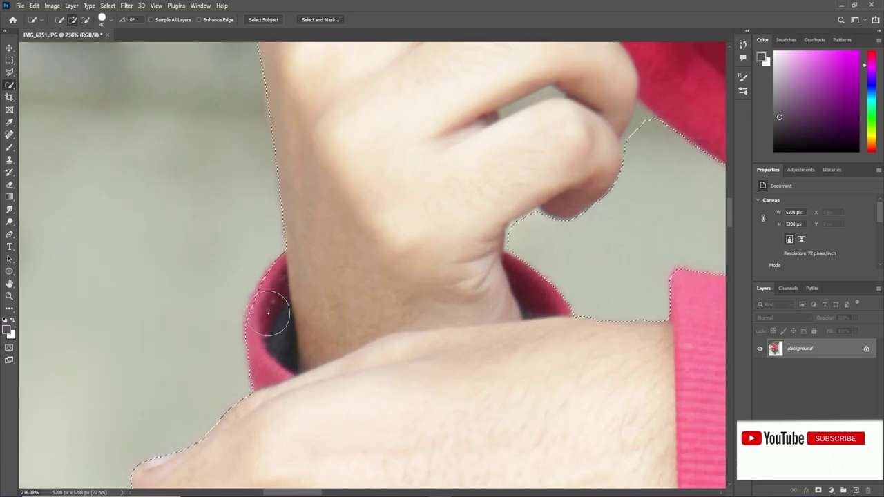
scroll(276, 311, "down", 2)
scroll(365, 408, "down", 4)
Using the Lasso, remove the grey gap between the fingers from the selection.
key("l")
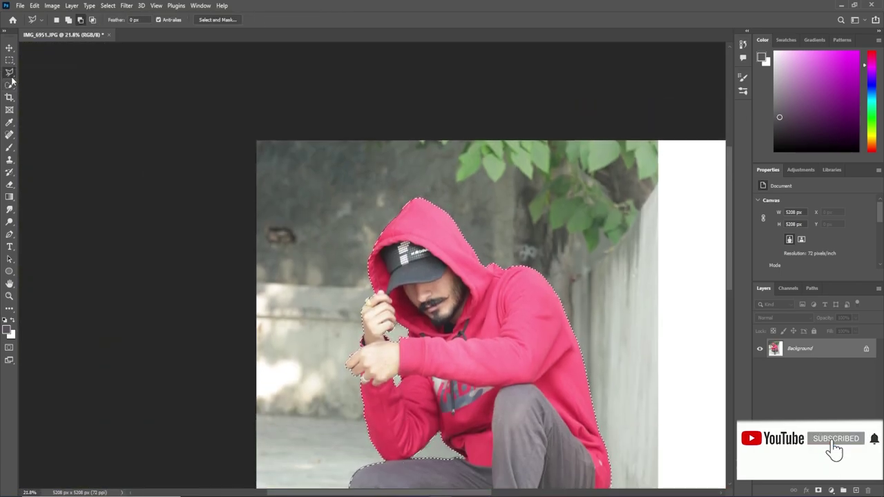
scroll(325, 340, "up", 4)
scroll(325, 340, "up", 3)
scroll(268, 286, "up", 3)
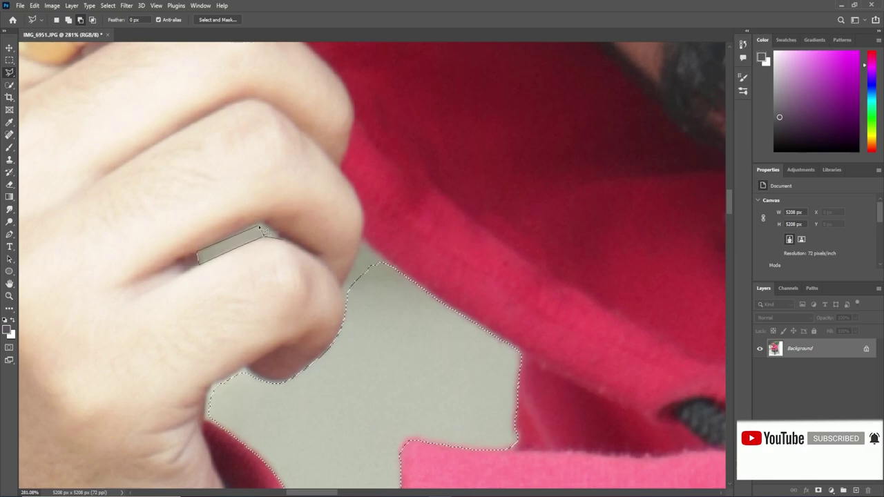
left_click_drag(257, 226, 352, 289)
scroll(352, 289, "up", 1)
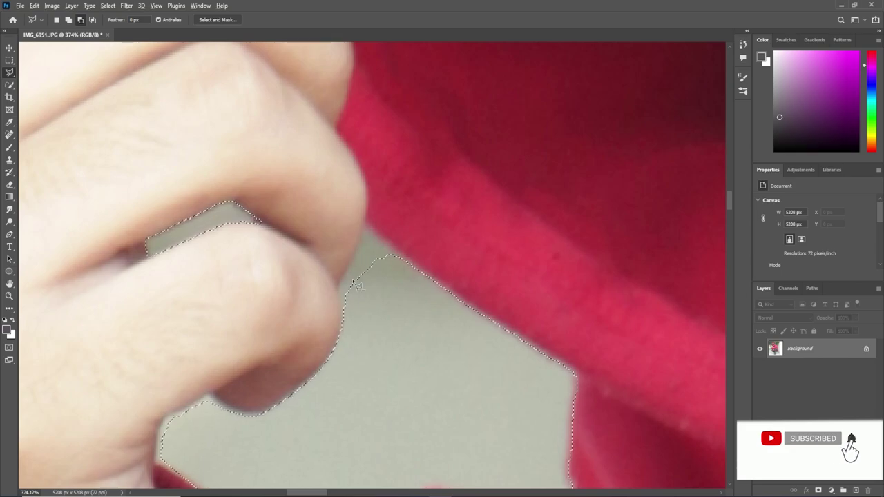
scroll(345, 278, "up", 2)
Outline the finger gap point by point and close it into the selection.
left_click(336, 326)
left_click(323, 290)
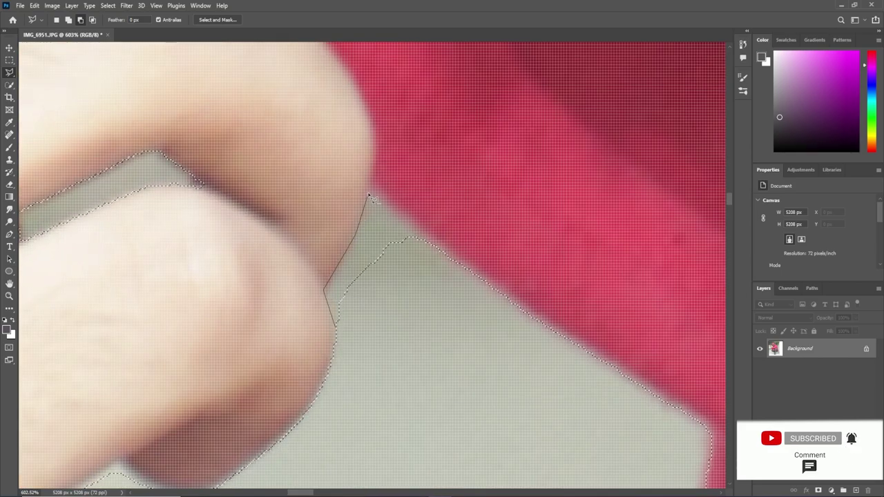
left_click(368, 196)
left_click(438, 250)
left_click(459, 373)
double_click(380, 404)
scroll(381, 405, "down", 2)
scroll(379, 433, "up", 2)
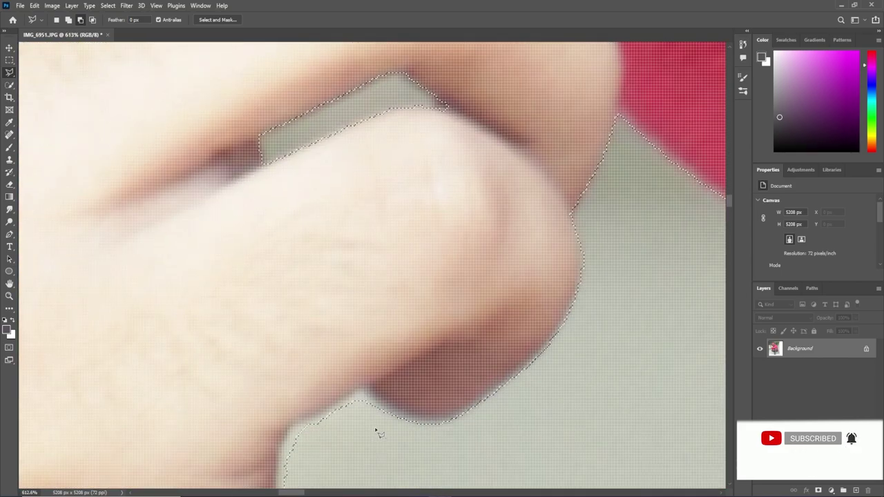
Trace from the finger bottom to the red cuff edge and merge it into the selection.
left_click(417, 421)
left_click(364, 391)
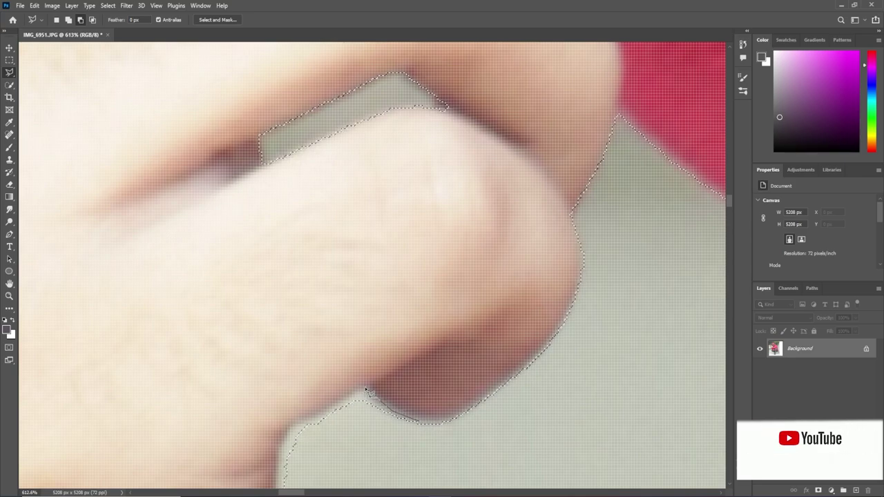
left_click(291, 432)
scroll(291, 432, "down", 5)
left_click(278, 220)
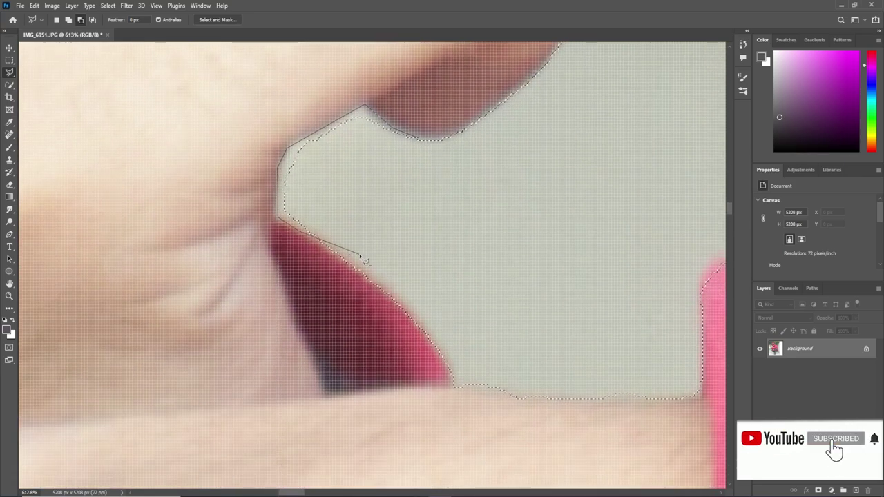
double_click(360, 257)
scroll(497, 266, "down", 2)
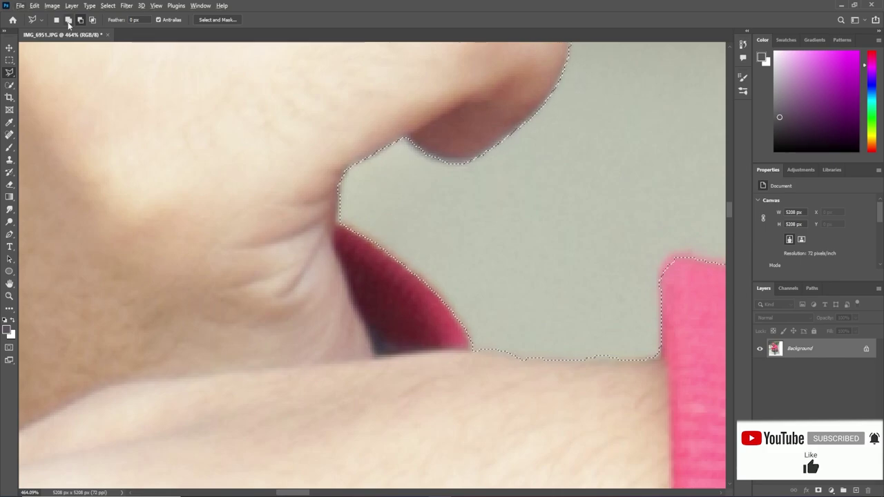
Add the edge above the forearm to the selection with a closed outline.
left_click(474, 351)
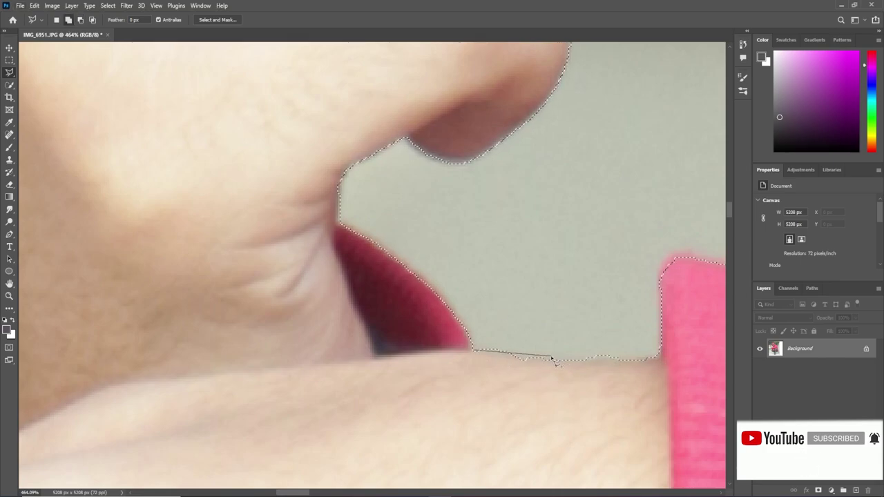
scroll(507, 385, "up", 2)
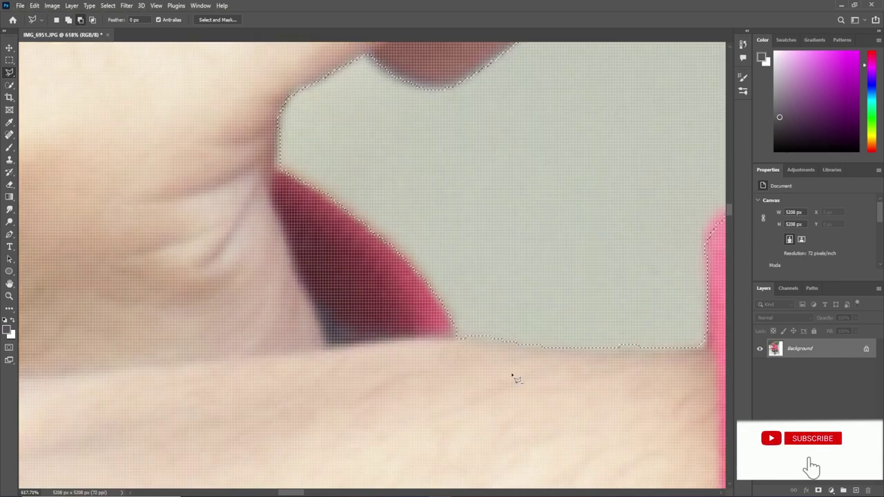
scroll(575, 355, "down", 1)
left_click(671, 351)
left_click(651, 276)
scroll(591, 322, "down", 3)
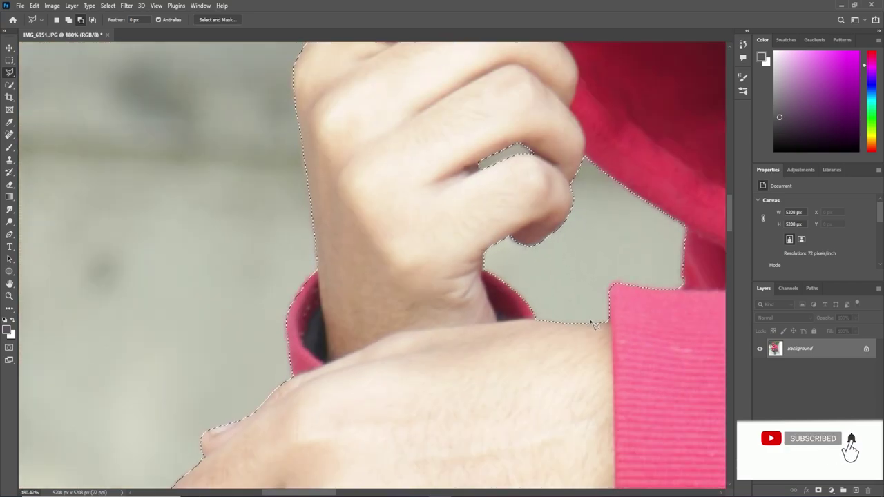
double_click(619, 396)
scroll(619, 396, "up", 4)
scroll(582, 339, "up", 2)
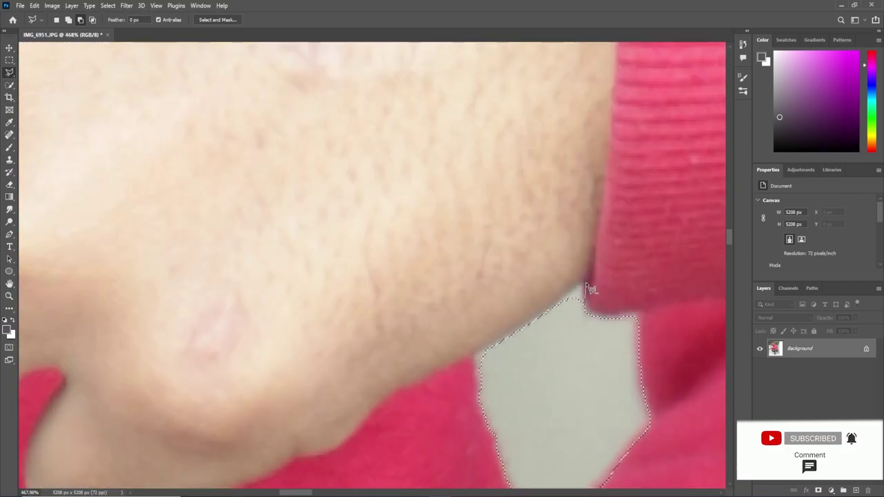
scroll(573, 417, "down", 2)
scroll(377, 362, "up", 2)
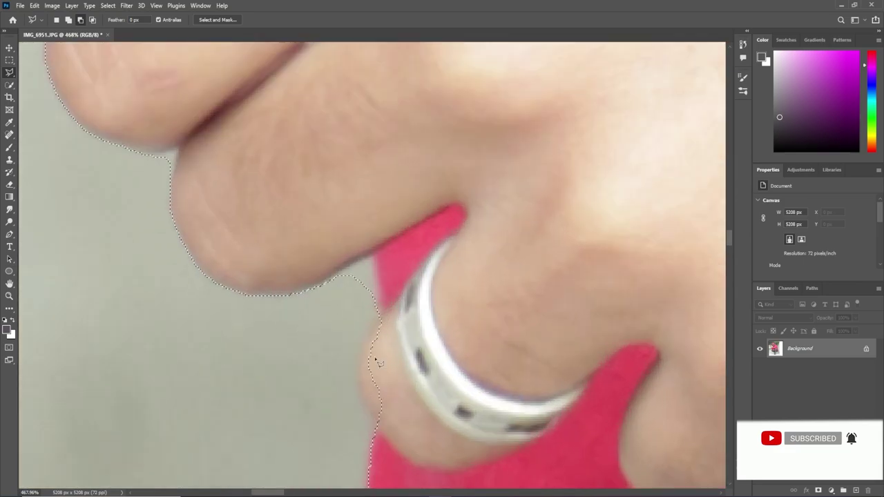
Add the finger area beside the gold ring to the selection.
left_click(379, 319, "shift")
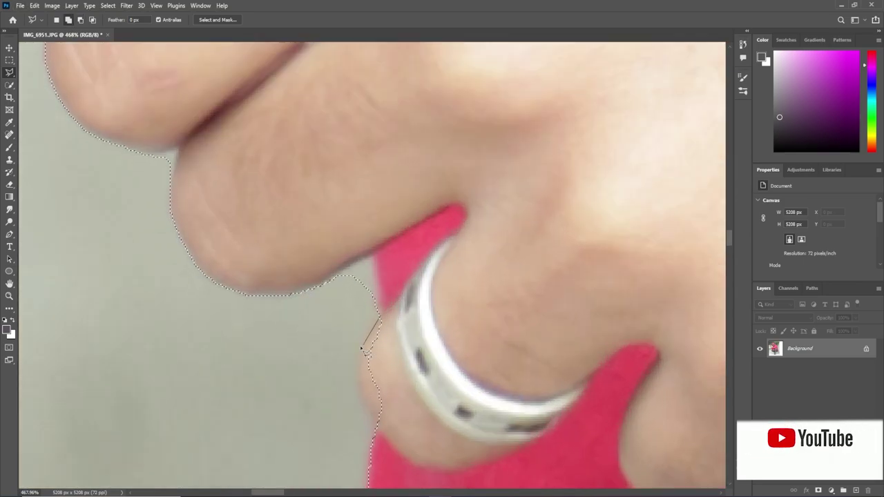
left_click(360, 395)
scroll(395, 361, "down", 1)
scroll(332, 290, "up", 1)
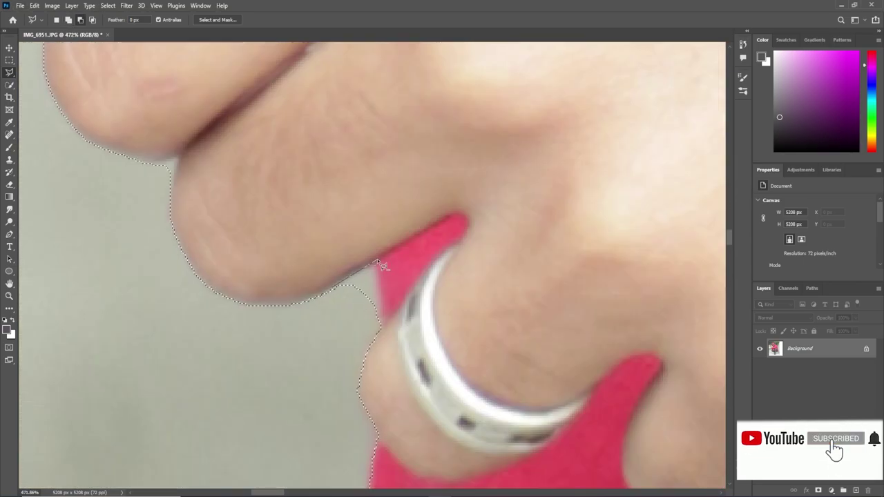
double_click(314, 344)
scroll(314, 344, "down", 1)
scroll(308, 282, "up", 1)
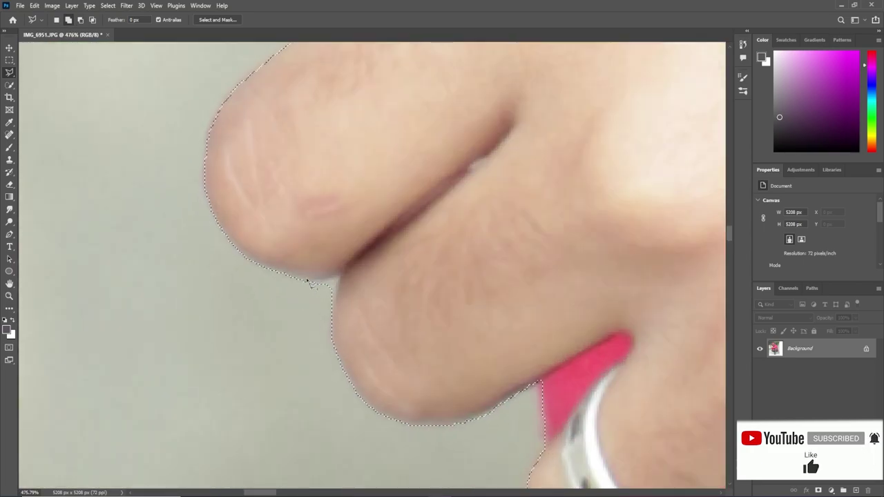
scroll(268, 331, "down", 2)
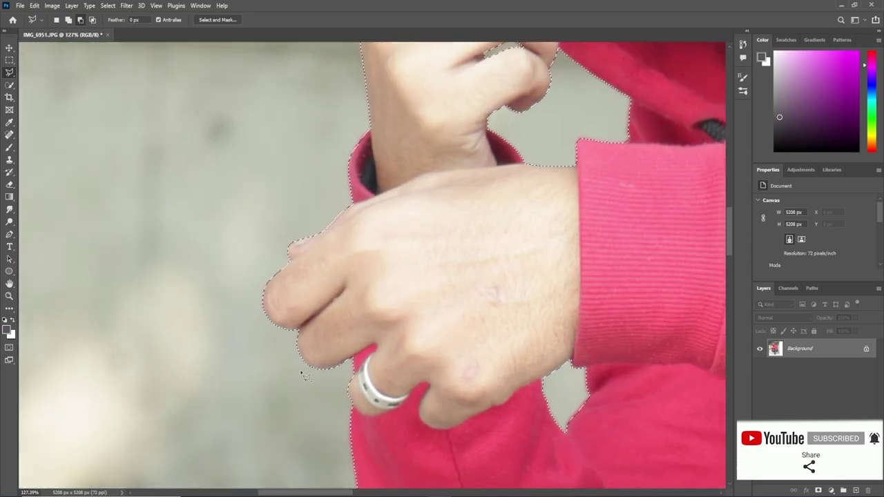
scroll(311, 311, "down", 1)
scroll(471, 334, "up", 2)
Trim the wall gap between the hoodie hem and trousers from the selection.
left_click(448, 345)
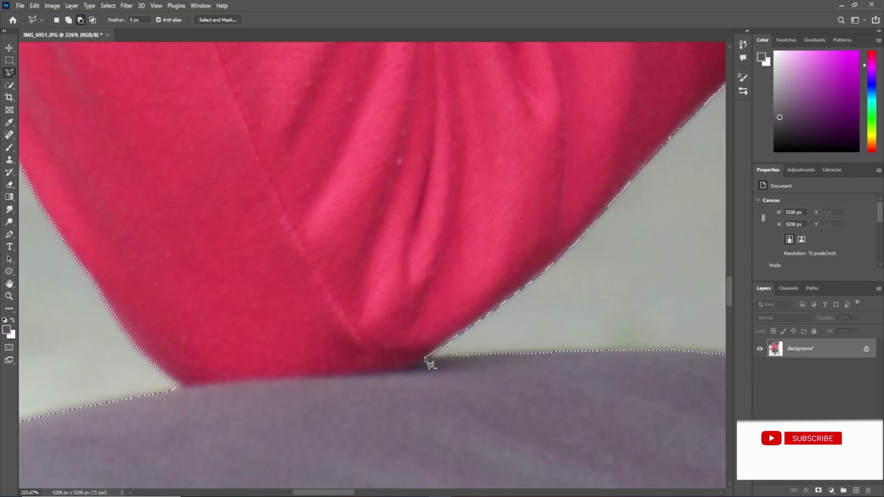
left_click(424, 358)
scroll(489, 359, "down", 1)
scroll(449, 359, "down", 1)
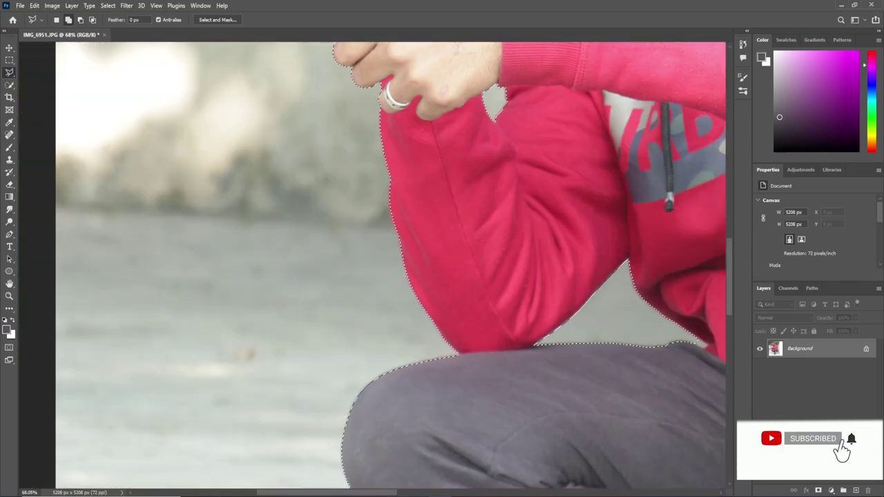
scroll(415, 359, "up", 1)
scroll(388, 359, "up", 1)
left_click(389, 359)
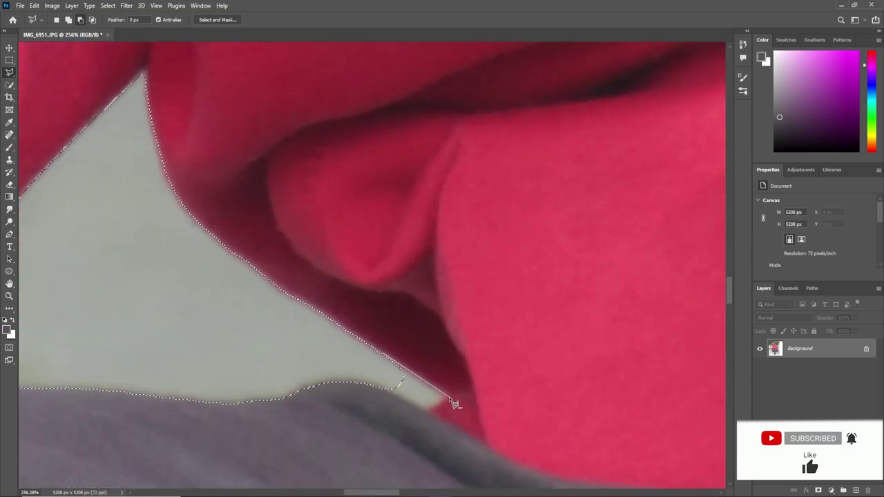
left_click(449, 398)
left_click(387, 391)
scroll(380, 387, "down", 2)
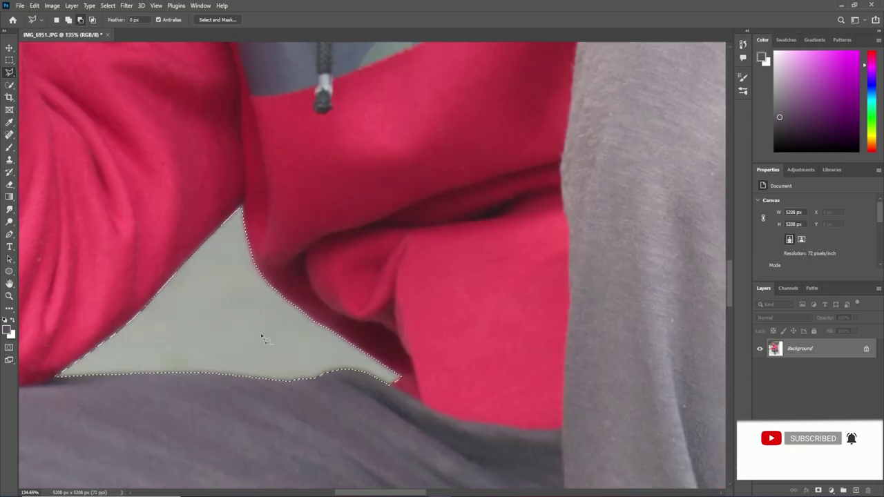
scroll(324, 401, "down", 3)
scroll(257, 410, "down", 2)
scroll(257, 410, "down", 2)
scroll(257, 410, "down", 2)
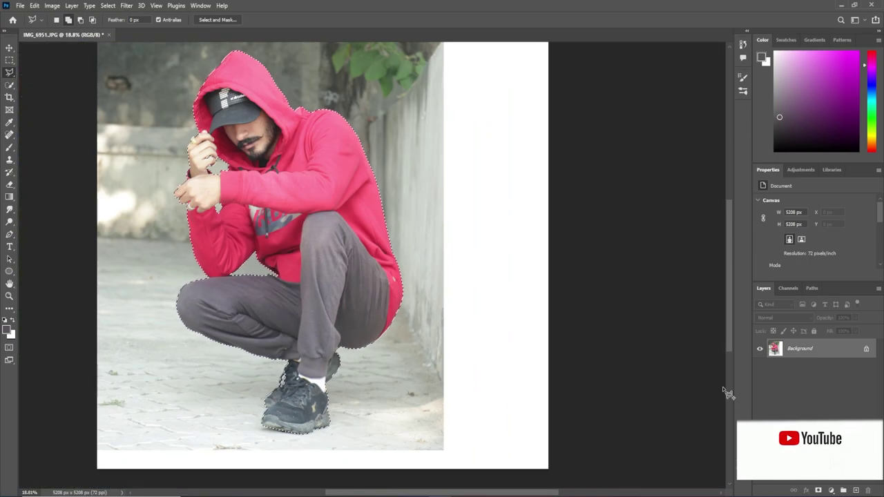
Mask Layer 0 to hide the background, then nudge the man slightly right.
left_click(764, 489)
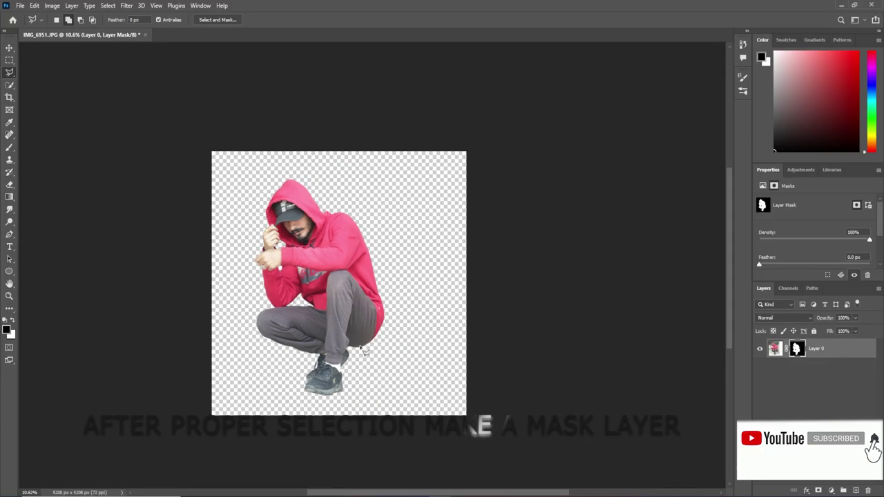
scroll(364, 351, "down", 1)
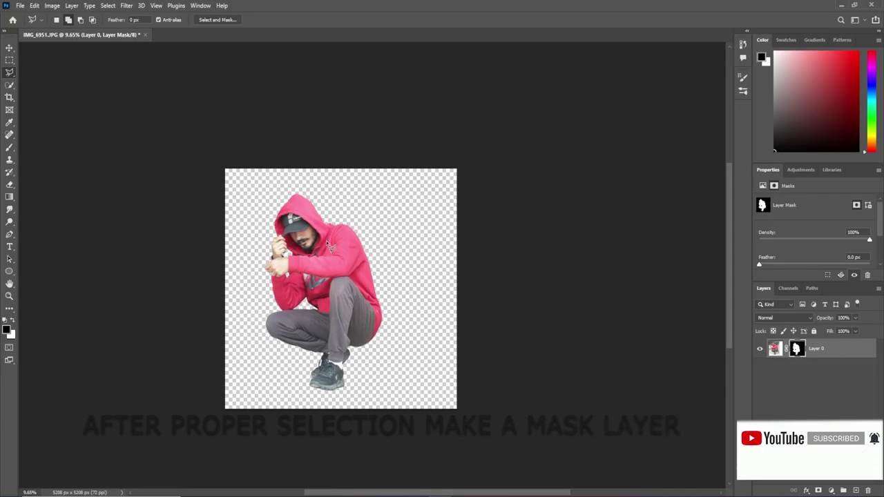
key("v")
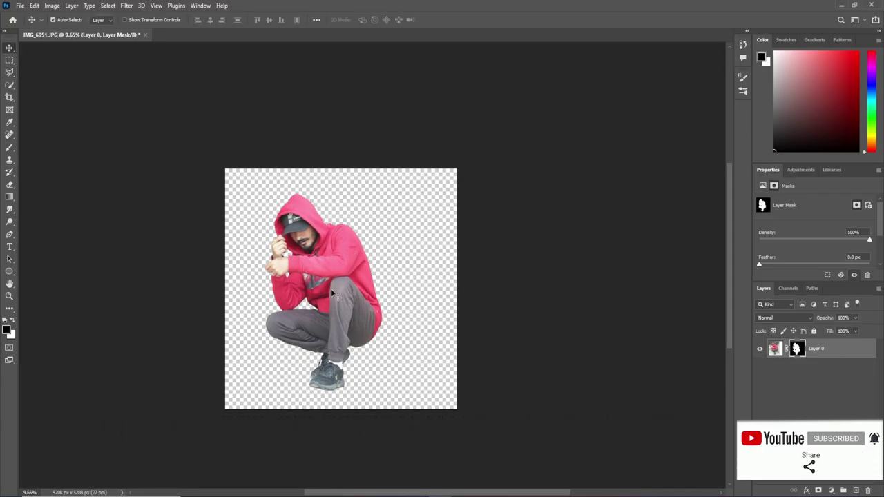
mouse_move(324, 295)
left_mouse_down()
mouse_move(340, 296)
mouse_move(321, 250)
left_mouse_up()
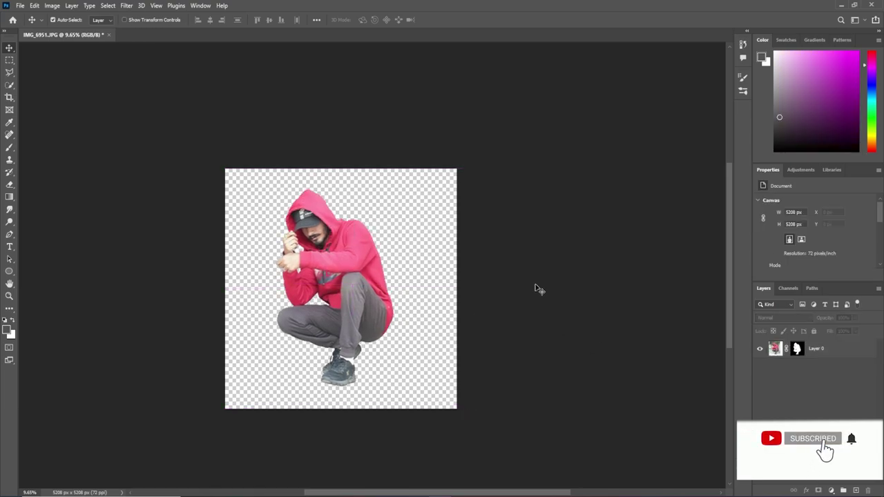
left_click_drag(362, 269, 366, 270)
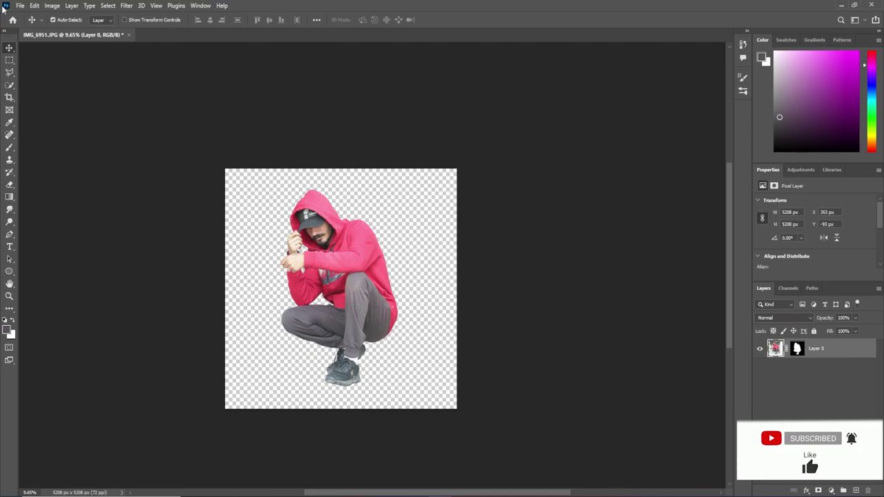
Add a new paint layer and brush smooth grey over the dirty shoe sole.
right_click(7, 62)
scroll(345, 377, "up", 5)
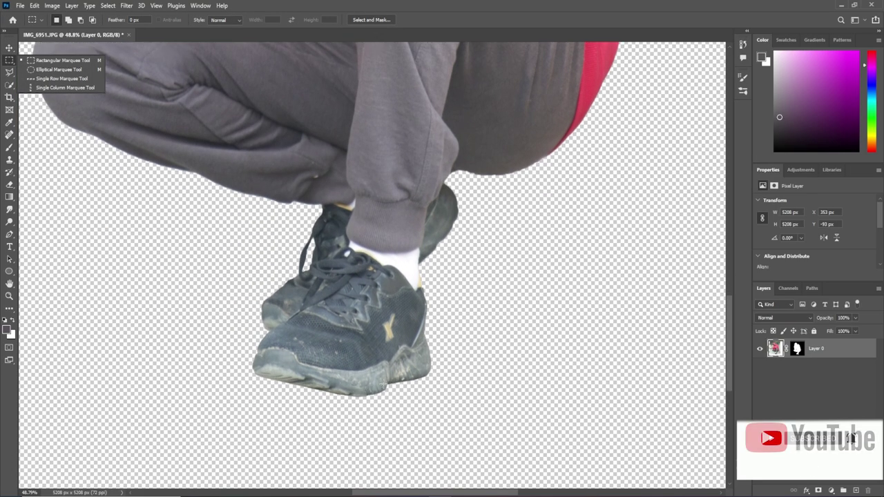
scroll(342, 356, "down", 5)
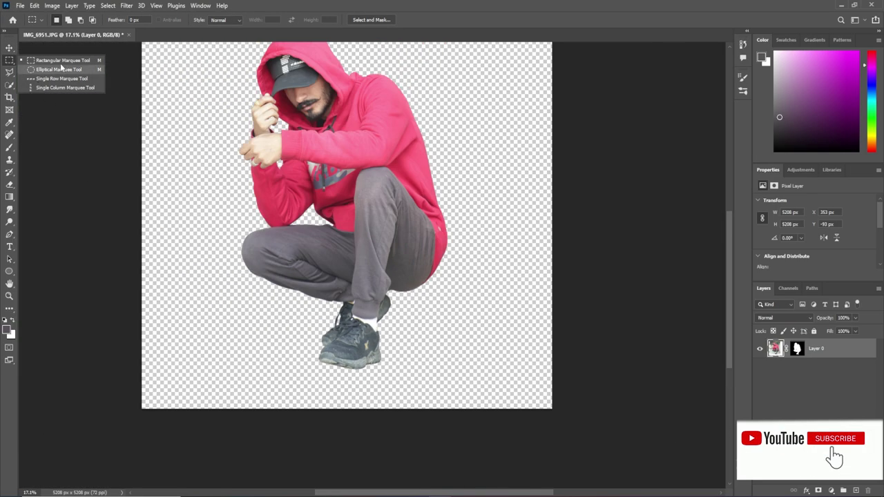
left_click(9, 148)
scroll(405, 331, "up", 5)
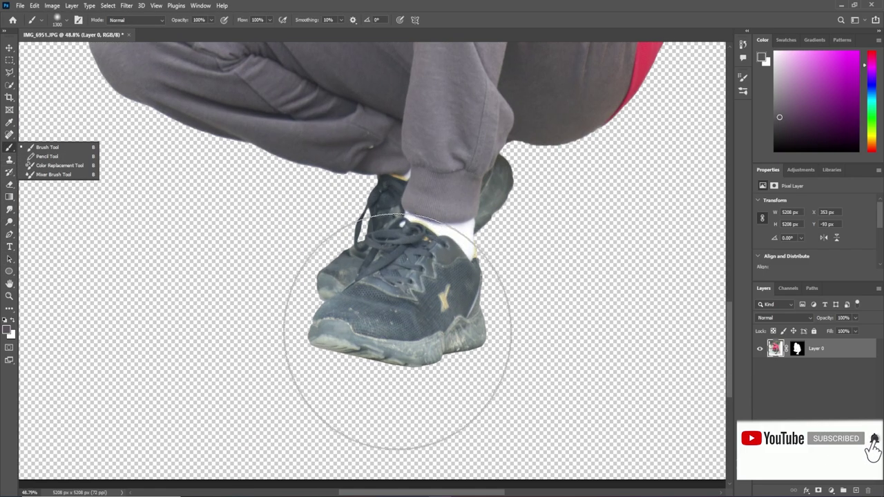
left_click(857, 490)
scroll(351, 338, "up", 3)
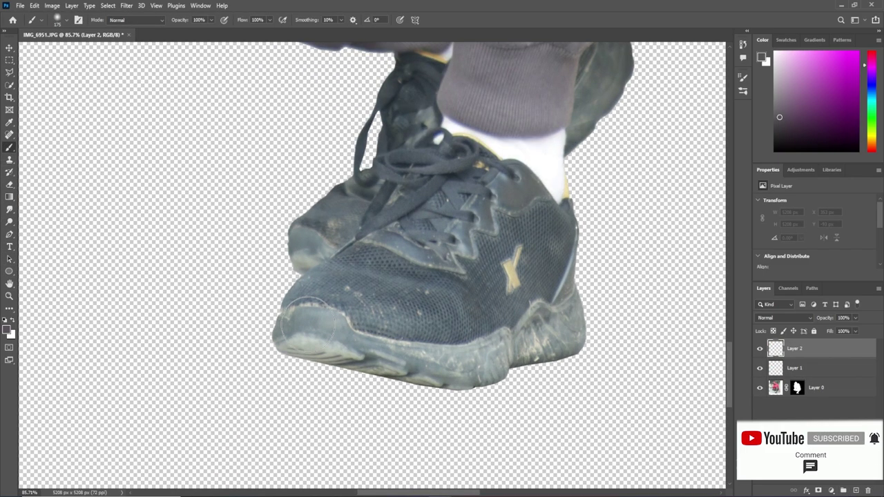
left_click_drag(299, 320, 563, 285)
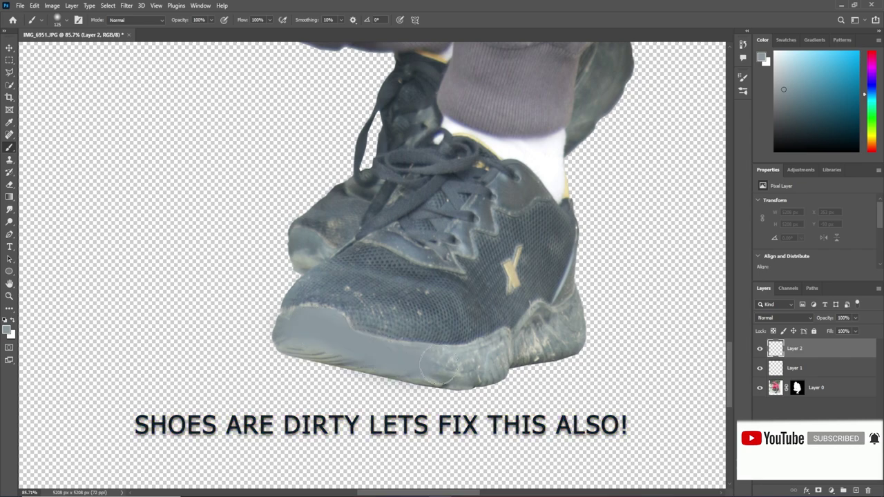
On Layer 1, paint the shoe's upper mesh and toe cap in sampled dark grey-blue.
left_click(564, 285, "alt")
key("alt+bracketleft")
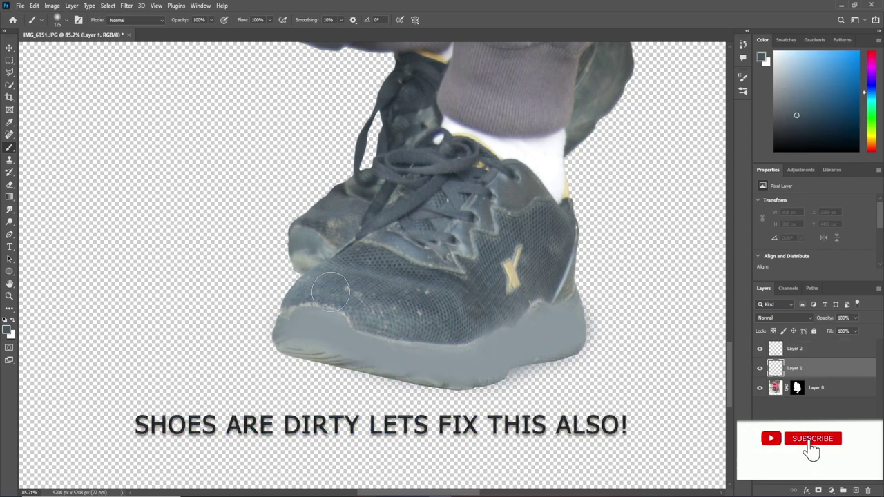
mouse_move(321, 294)
left_mouse_down()
mouse_move(480, 306)
mouse_move(519, 224)
mouse_move(430, 290)
mouse_move(310, 295)
mouse_move(531, 303)
left_mouse_up()
left_click_drag(314, 217, 368, 201)
On Layer 2, paint the toe tip a lighter grey-blue sampled from the shoe toe.
key("alt+bracketright")
left_click(290, 266, "alt")
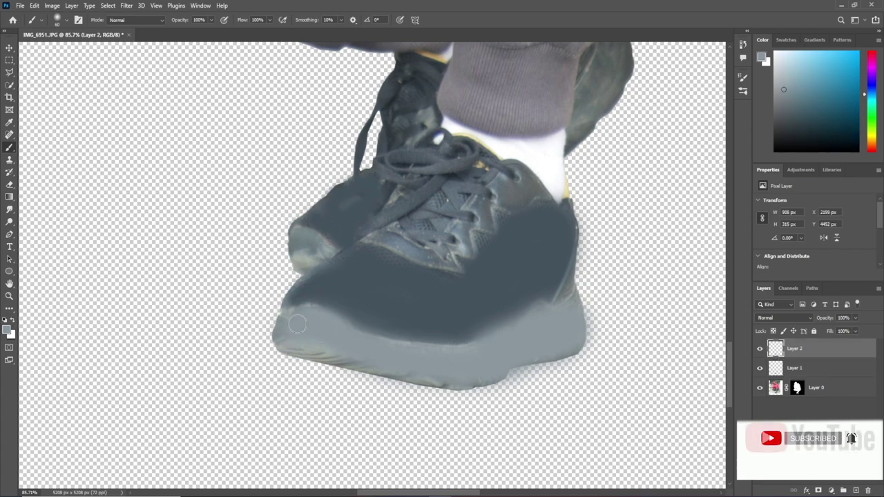
left_click_drag(318, 253, 297, 233)
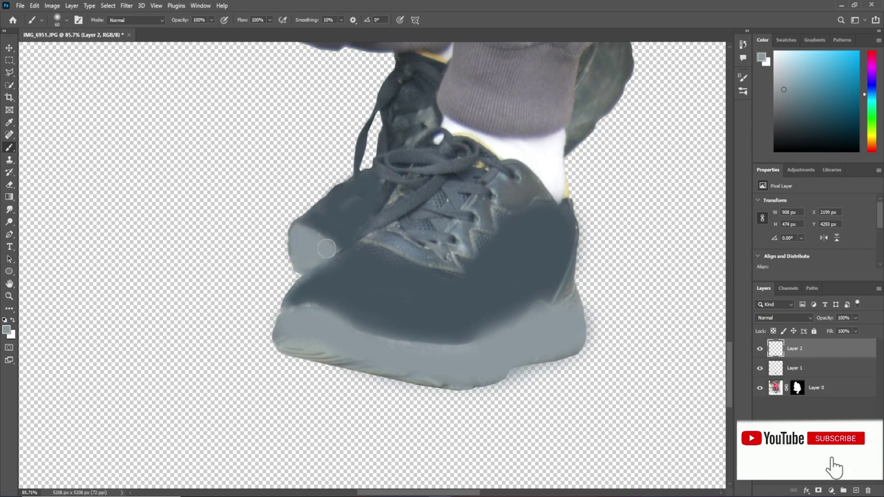
scroll(590, 321, "down", 5)
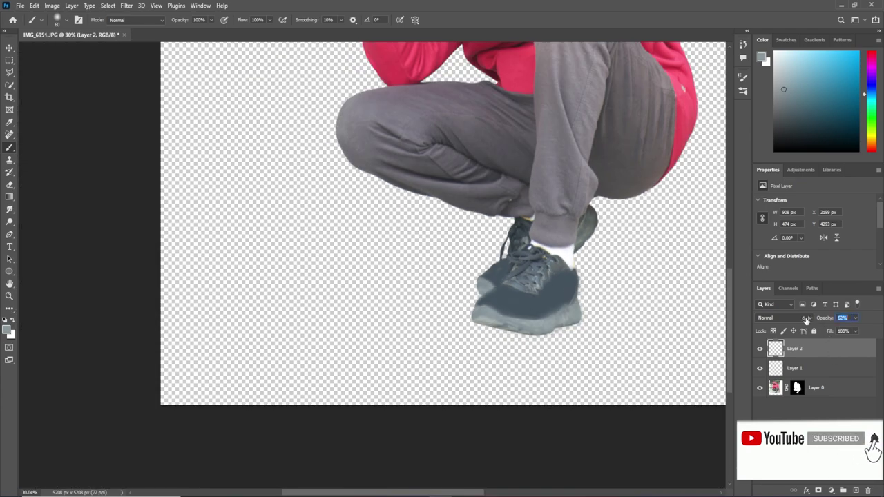
Darken Layer 1's shoe paint with Levels set to 25 / 0.96 / 255.
key("alt+bracketleft")
key("alt+bracketright")
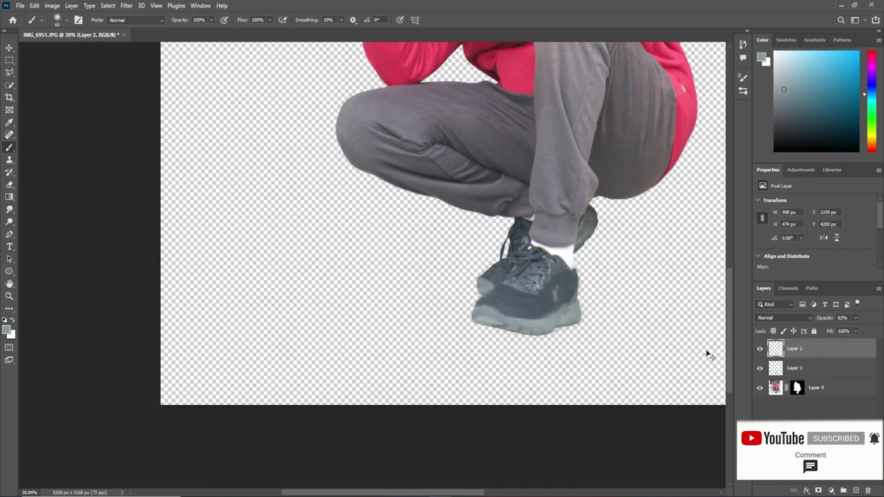
key("ctrl+l")
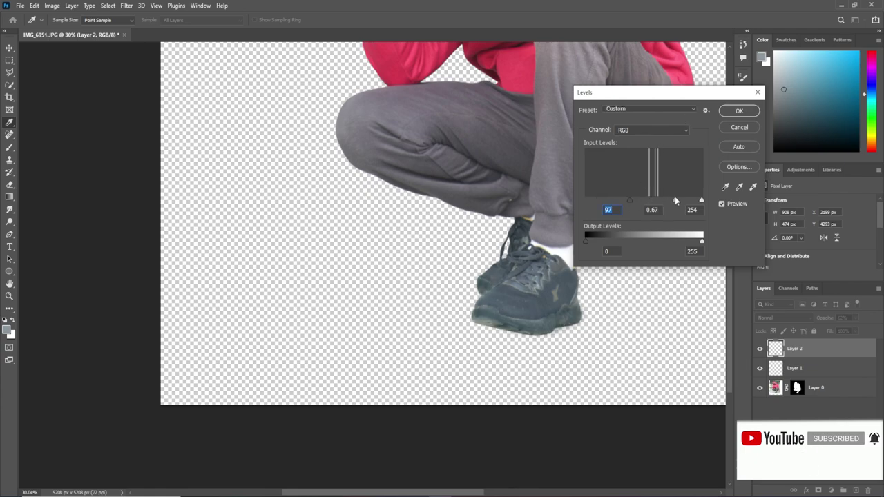
key("Return")
key("alt+bracketleft")
key("ctrl+l")
left_click_drag(643, 200, 665, 201)
left_click_drag(586, 200, 613, 200)
left_click(739, 111)
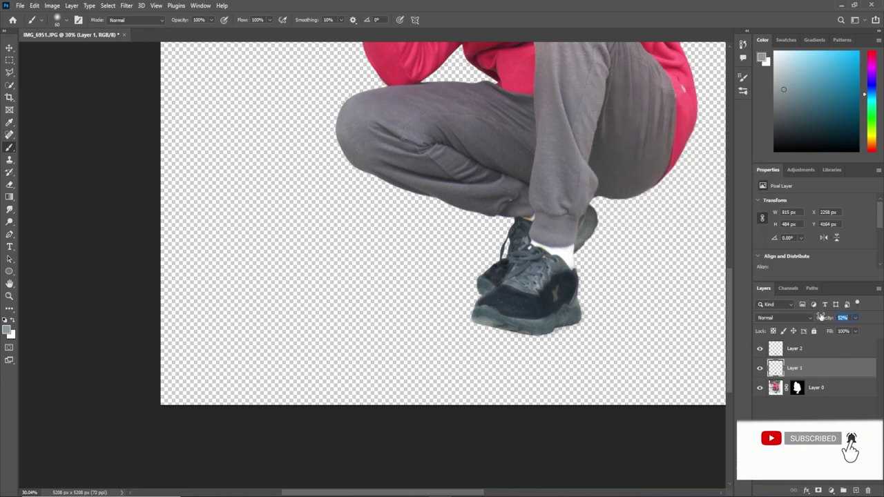
Set Layer 2 to 53% opacity and touch up the dark shoe area near the ankle.
left_click(801, 348)
scroll(528, 356, "down", 4)
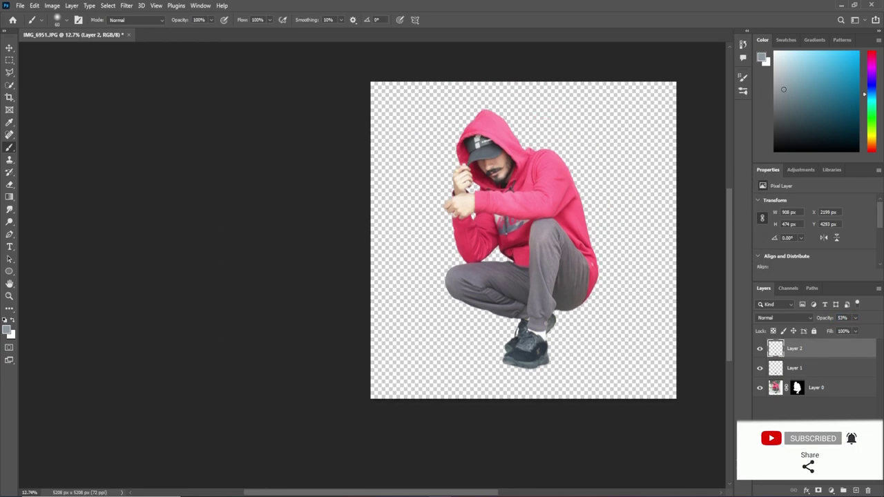
scroll(528, 355, "up", 5)
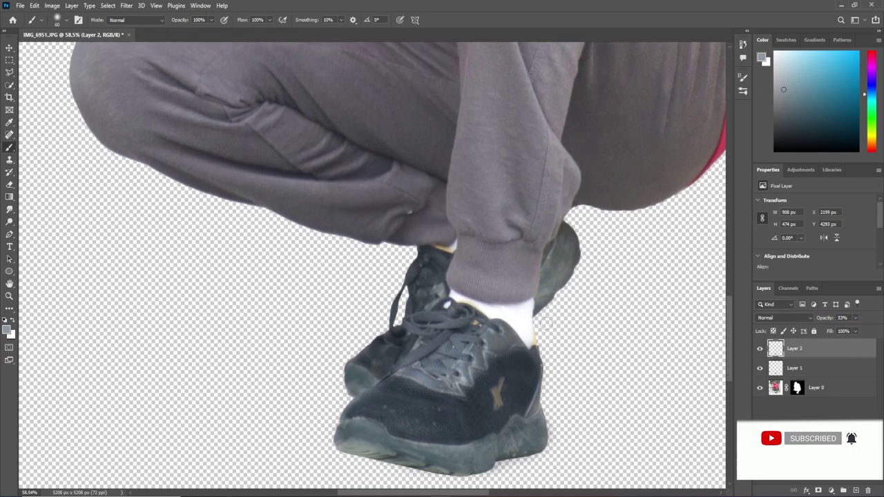
scroll(553, 277, "up", 2)
left_click_drag(578, 212, 586, 245)
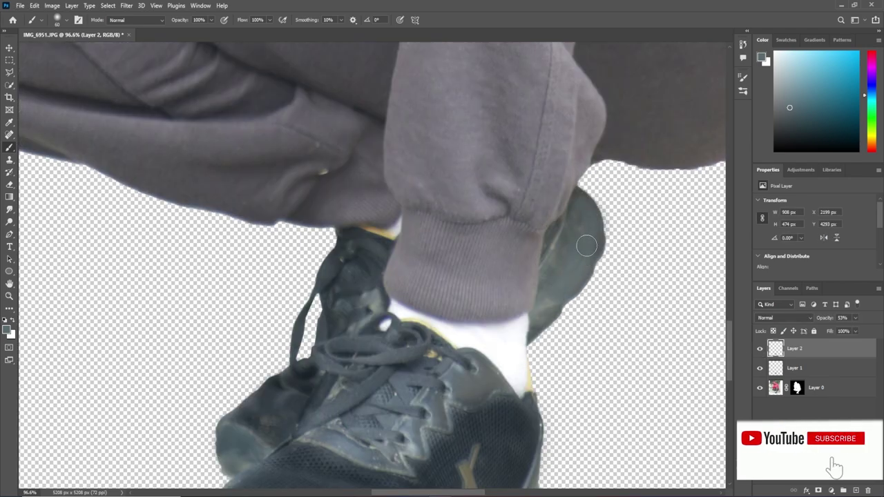
key("e")
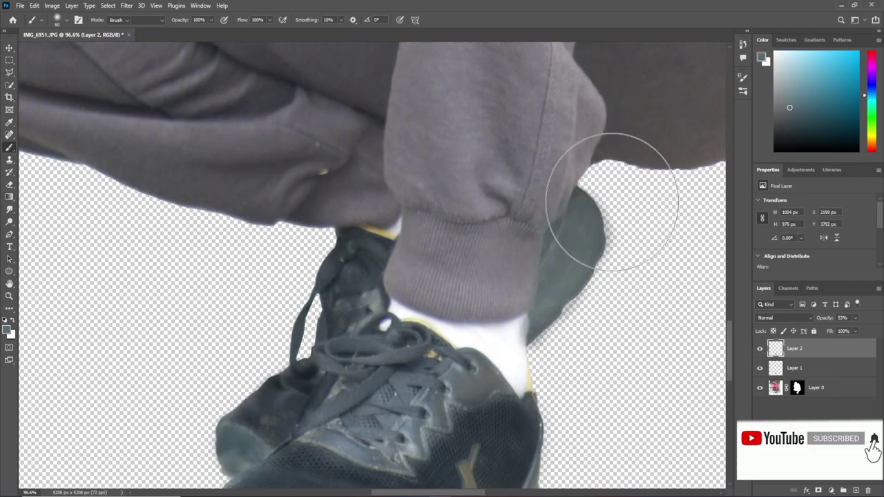
scroll(598, 373, "down", 5)
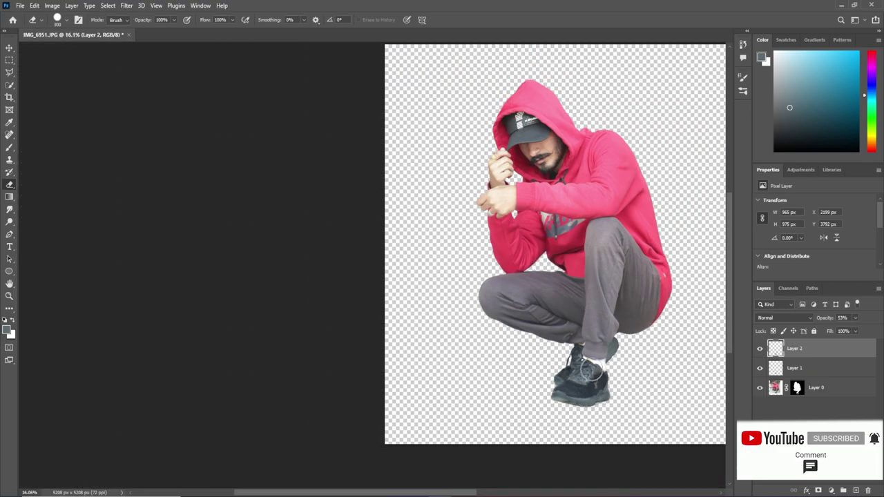
scroll(599, 373, "down", 2)
double_click(10, 284)
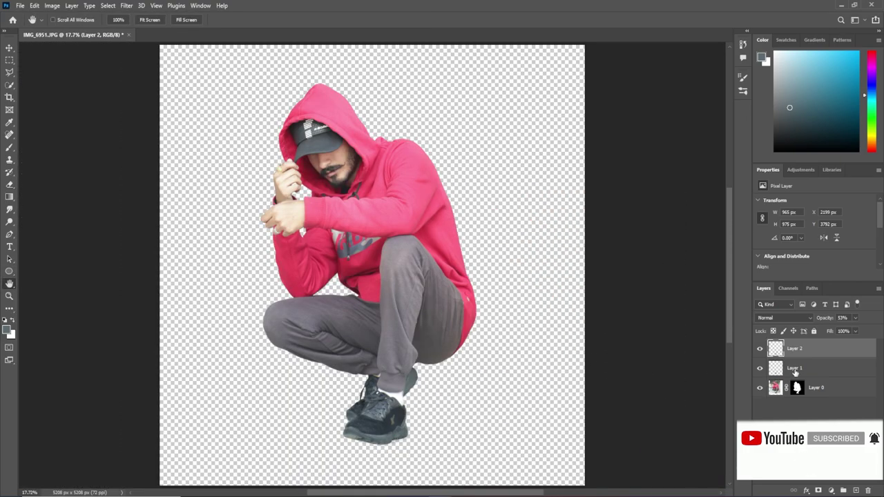
Merge the two shoe paint layers into the man's photo layer.
left_click(795, 368, "shift")
left_click(801, 387, "shift")
right_click(801, 388)
left_click(732, 373)
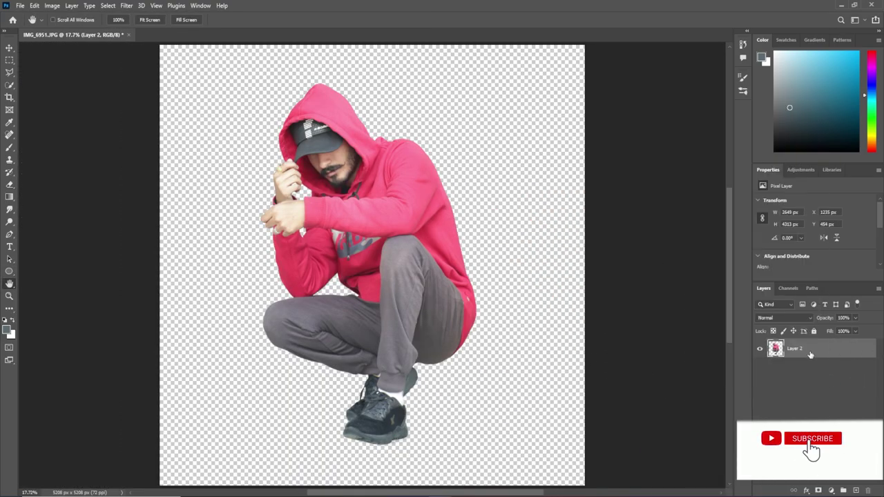
scroll(196, 217, "up", 1)
scroll(276, 249, "up", 1)
scroll(253, 249, "up", 1)
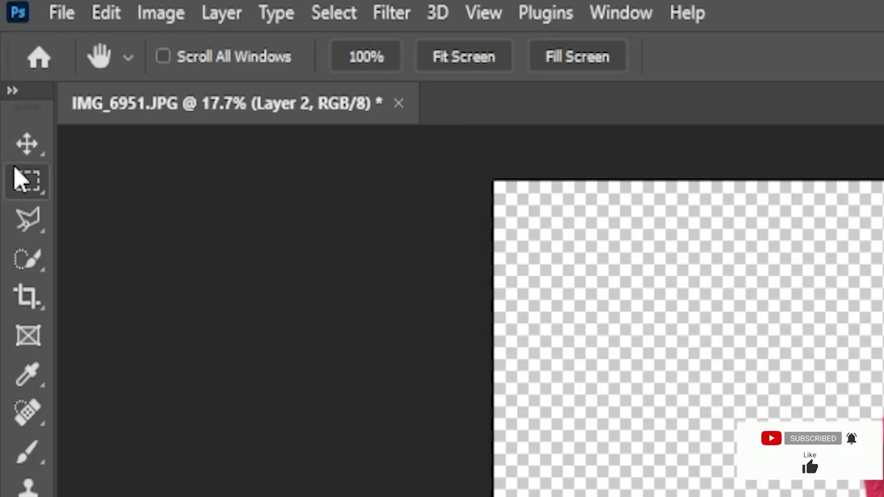
Marquee a thin vertical strip through the leg and shoe, running from knee to sole.
right_click(9, 60)
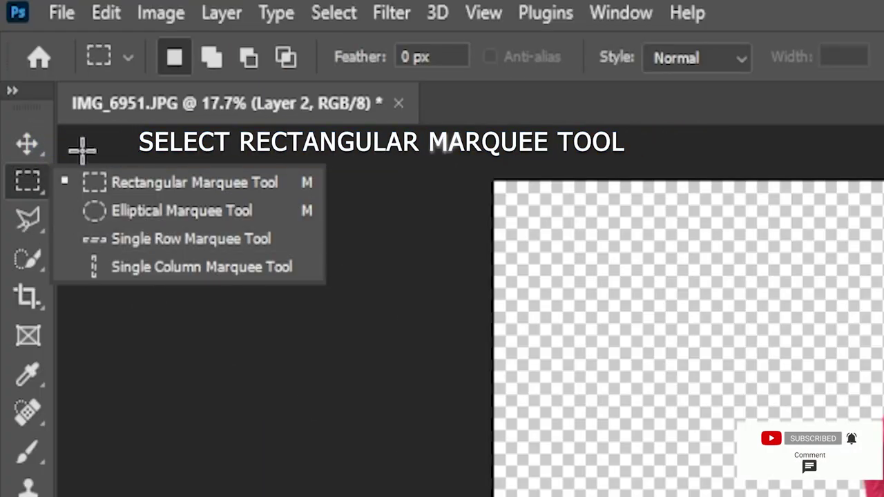
left_click(219, 194)
scroll(386, 459, "up", 2)
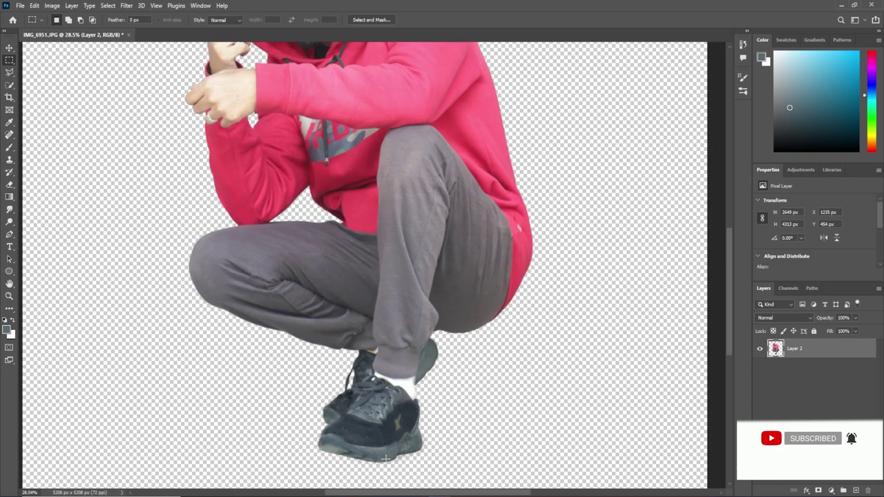
left_click_drag(386, 459, 384, 176)
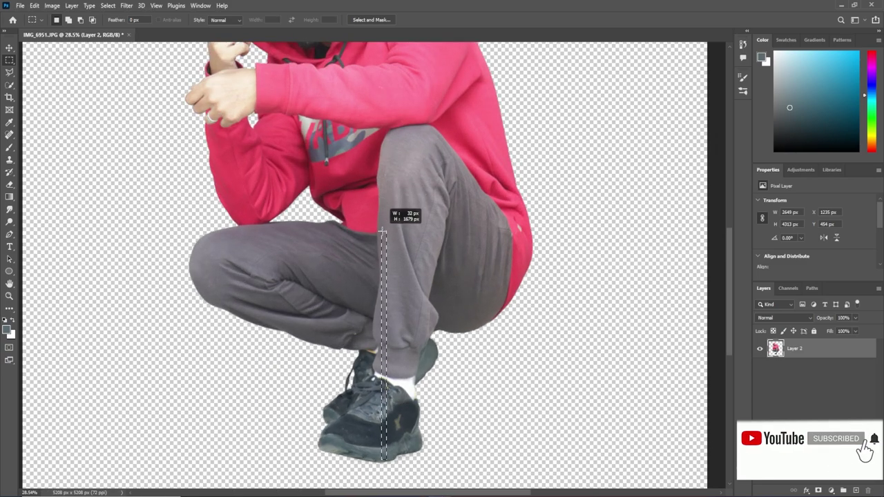
left_click_drag(384, 176, 383, 322)
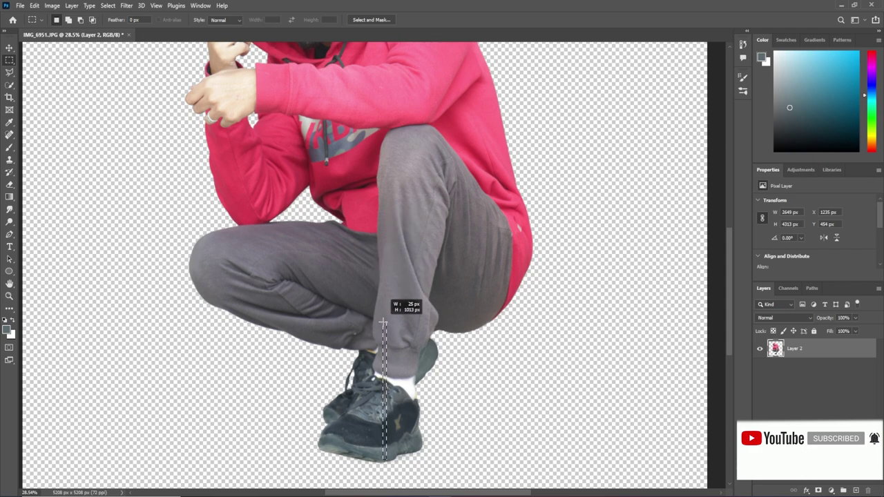
left_click_drag(383, 322, 386, 327)
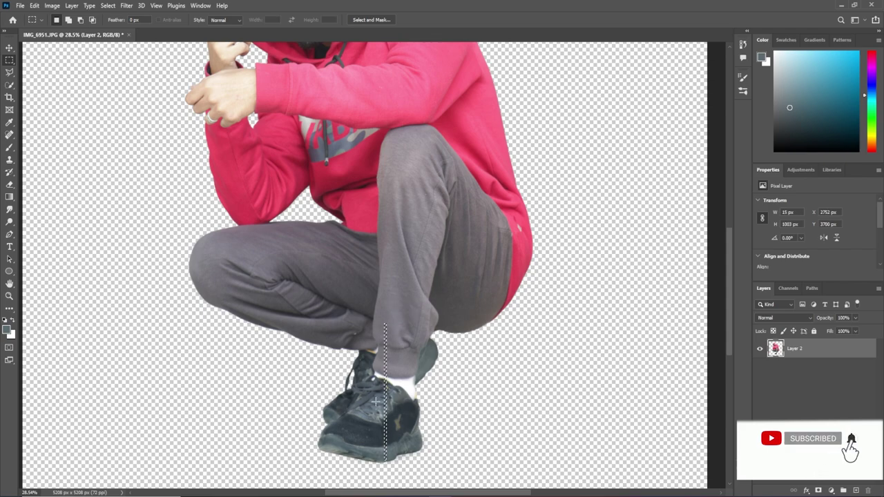
key("shift+Right")
key("shift+Right")
key("shift+Right")
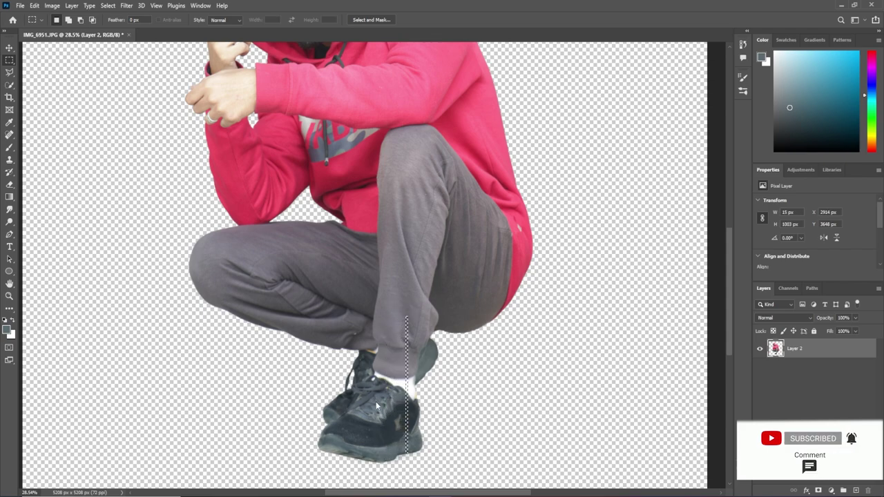
key("shift+Right")
key("shift+Right")
key("shift+Right")
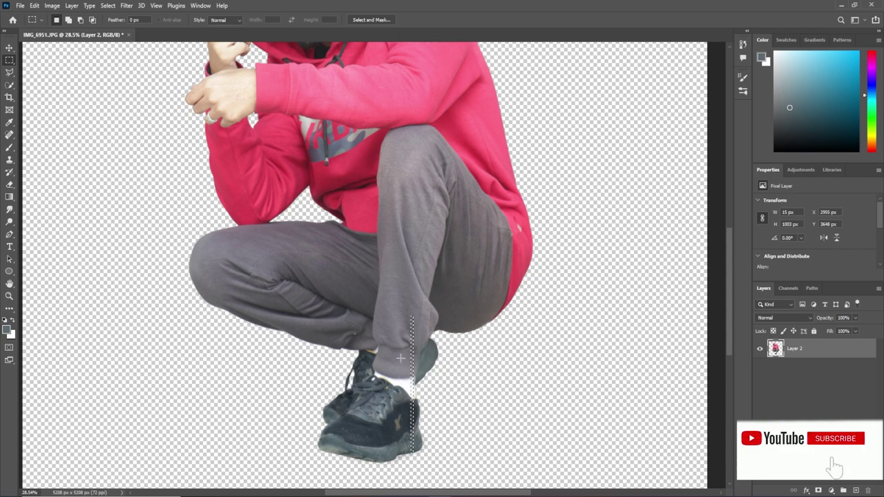
Copy the strip to Layer 3, stretch it 5208 px wide, and send it behind the man.
key("ctrl+j")
key("ctrl+t")
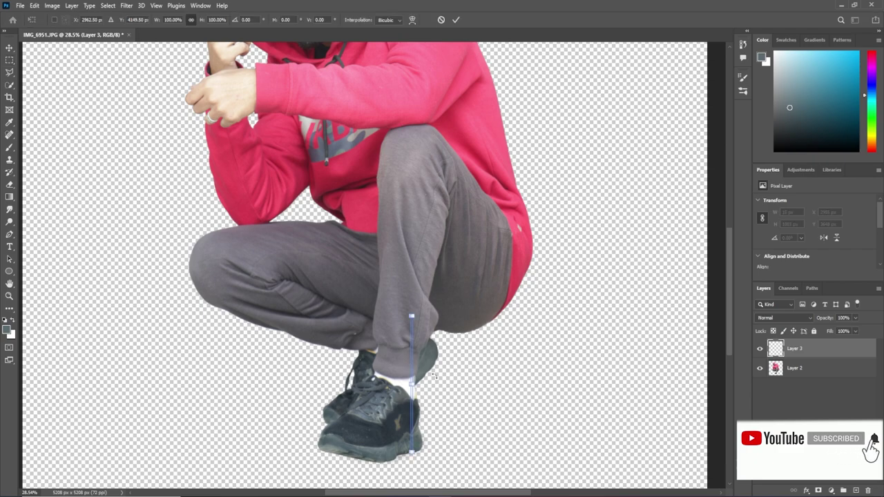
left_click_drag(412, 385, 719, 379)
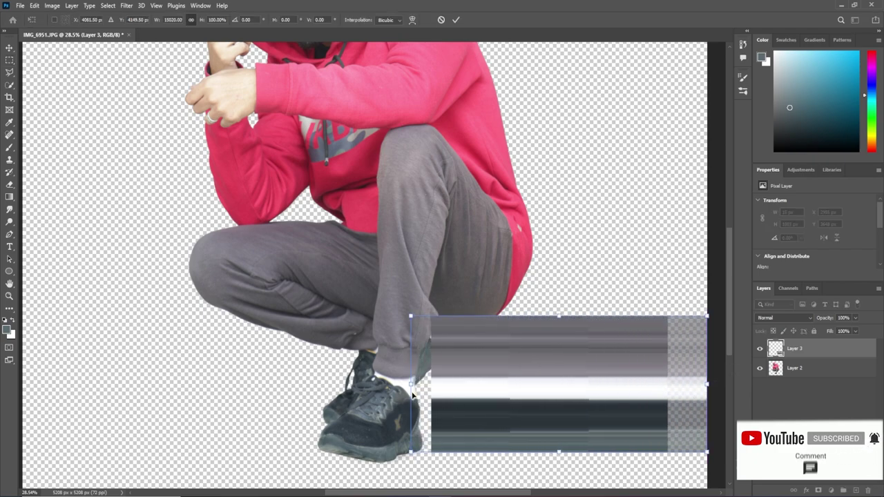
mouse_move(412, 396)
left_mouse_down()
mouse_move(223, 391)
mouse_move(25, 404)
left_mouse_up()
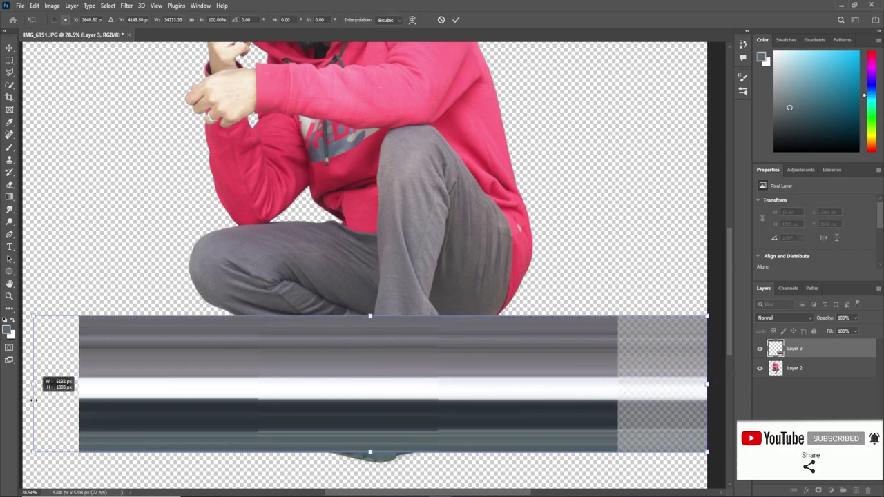
left_click(459, 20)
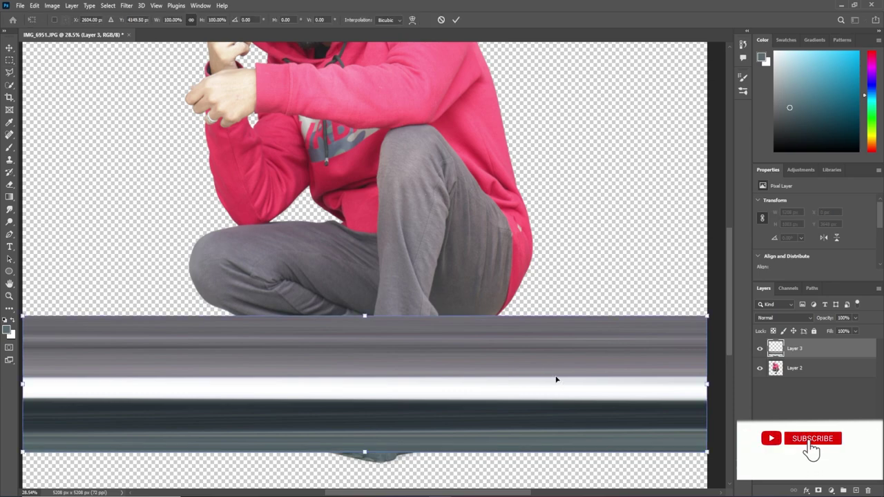
left_click_drag(557, 379, 556, 382)
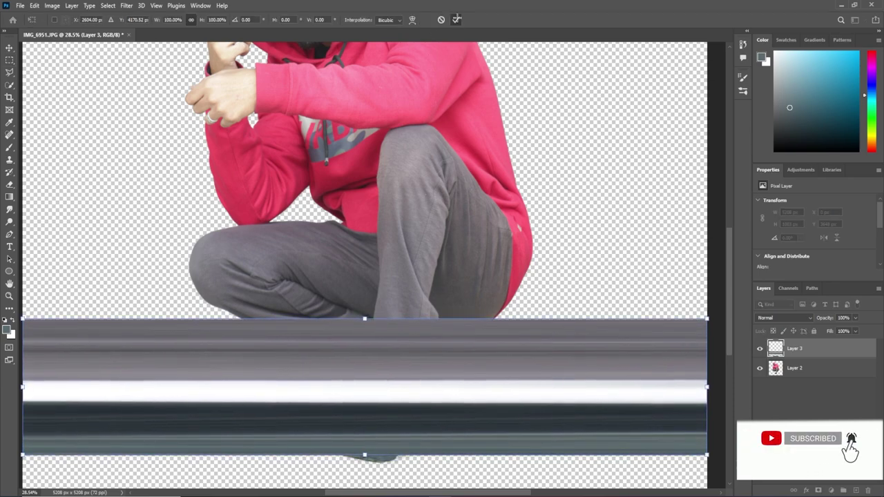
left_click(456, 20)
key("ctrl+bracketleft")
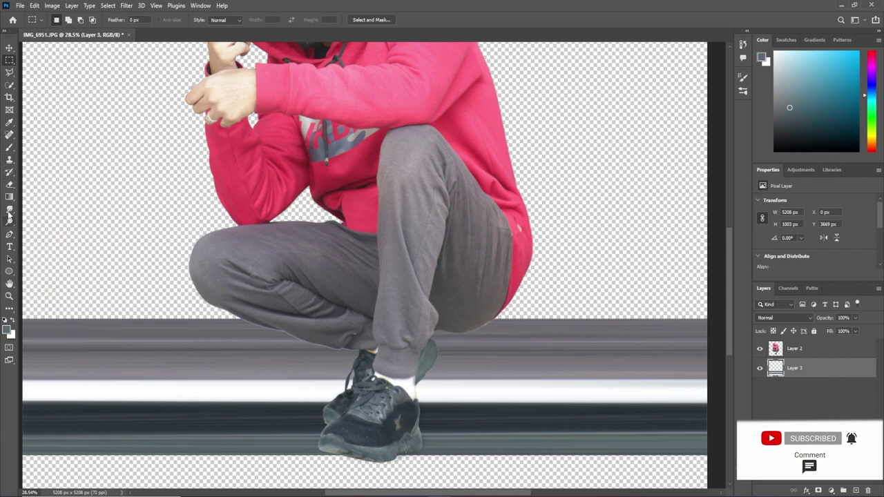
Smudge the bottom edge of the shoe soles on the man's layer.
left_click(9, 210)
scroll(380, 428, "up", 5)
scroll(380, 428, "down", 2)
left_click(795, 348)
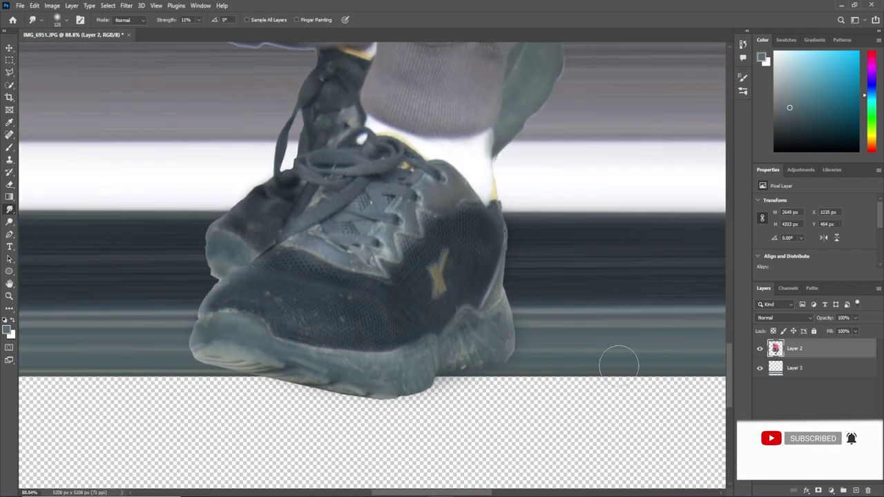
mouse_move(619, 365)
left_mouse_down()
mouse_move(414, 355)
mouse_move(346, 414)
mouse_move(306, 371)
mouse_move(356, 426)
mouse_move(404, 413)
left_mouse_up()
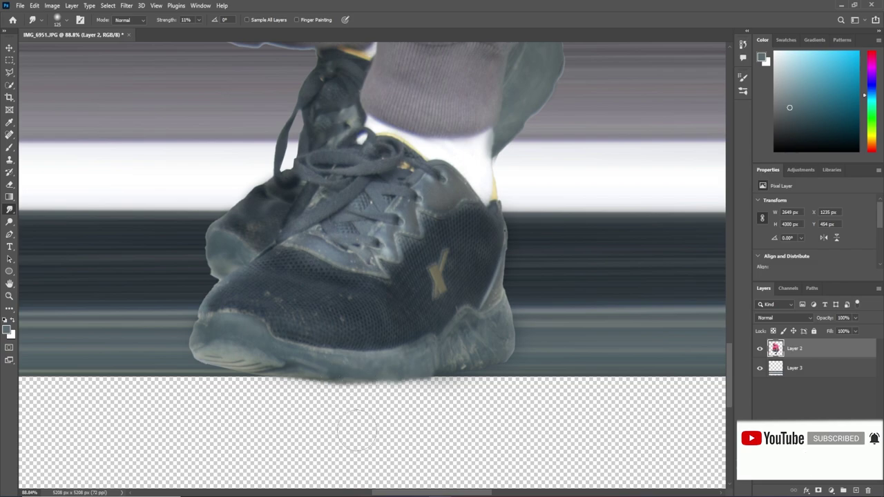
scroll(444, 400, "down", 3)
scroll(444, 401, "down", 2)
Nudge the gray streak band on Layer 3 slightly lower with Free Transform.
left_click(794, 369)
key("ctrl+t")
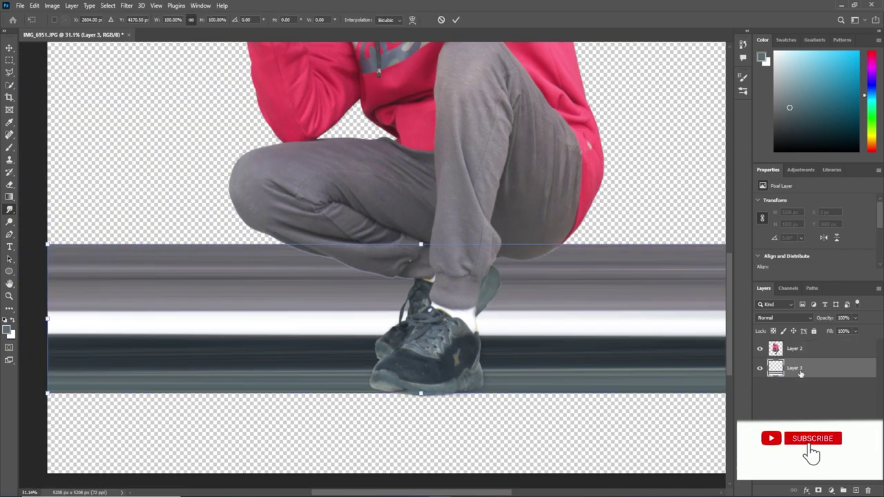
key("Return")
scroll(558, 384, "down", 2)
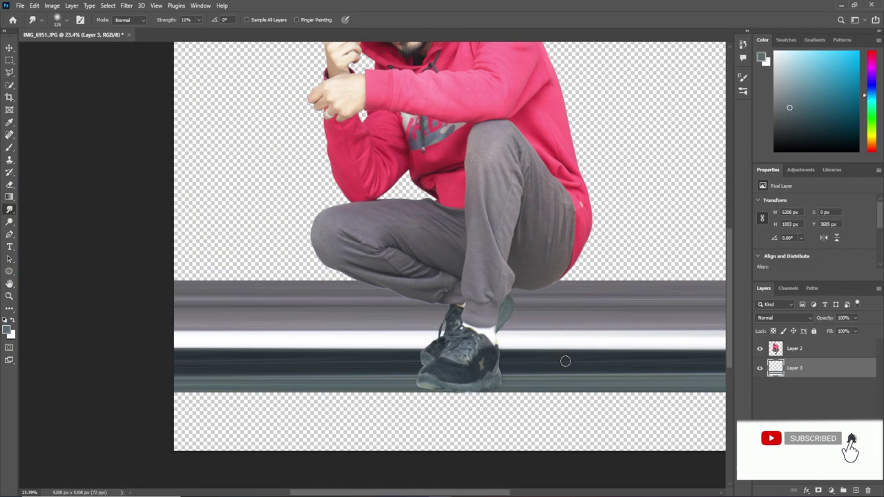
scroll(560, 346, "up", 2)
key("m")
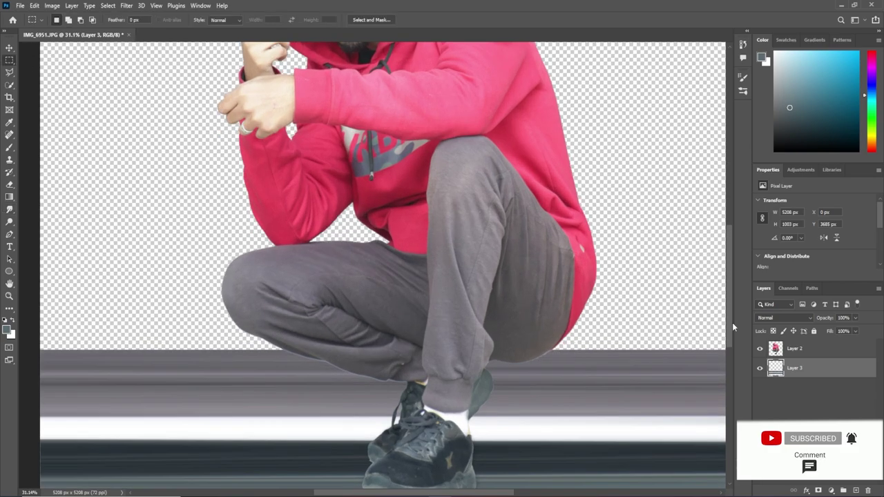
left_click(794, 348)
scroll(552, 366, "up", 1)
scroll(552, 366, "up", 1)
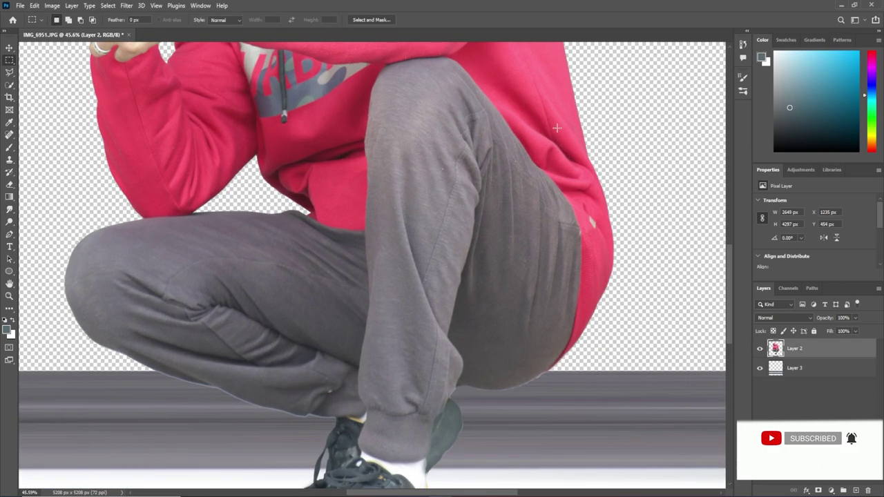
Copy a thin hoodie-and-trousers strip to Layer 4, stretch it into a band, and lower it slightly.
left_click_drag(565, 155, 589, 276)
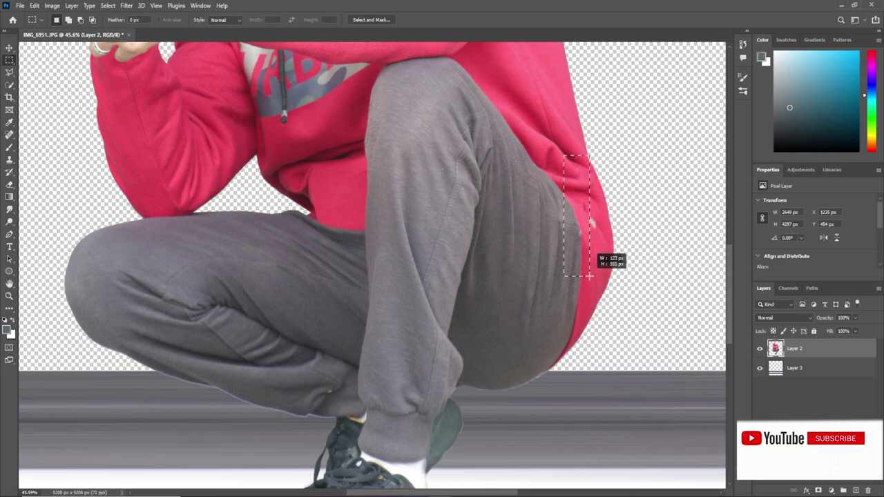
mouse_move(573, 342)
left_mouse_down()
mouse_move(570, 133)
mouse_move(578, 133)
left_mouse_up()
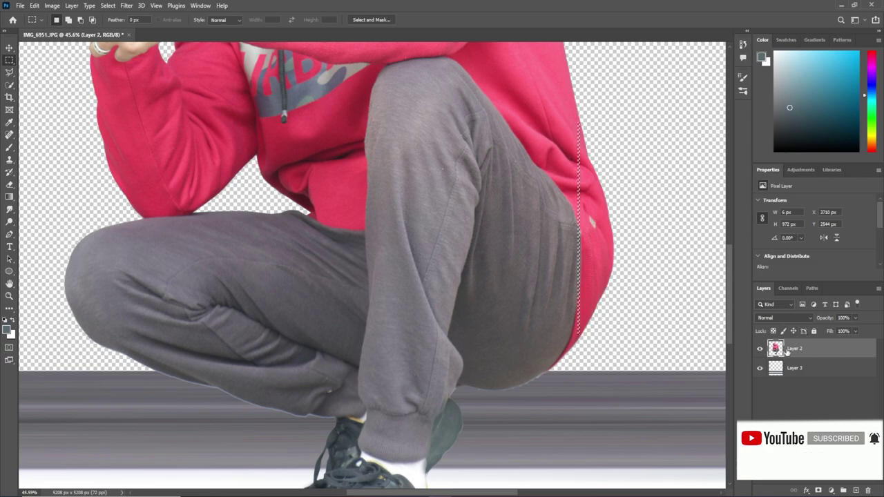
key("ctrl+j")
key("ctrl+t")
mouse_move(578, 228)
left_mouse_down()
mouse_move(728, 229)
mouse_move(312, 229)
left_mouse_up()
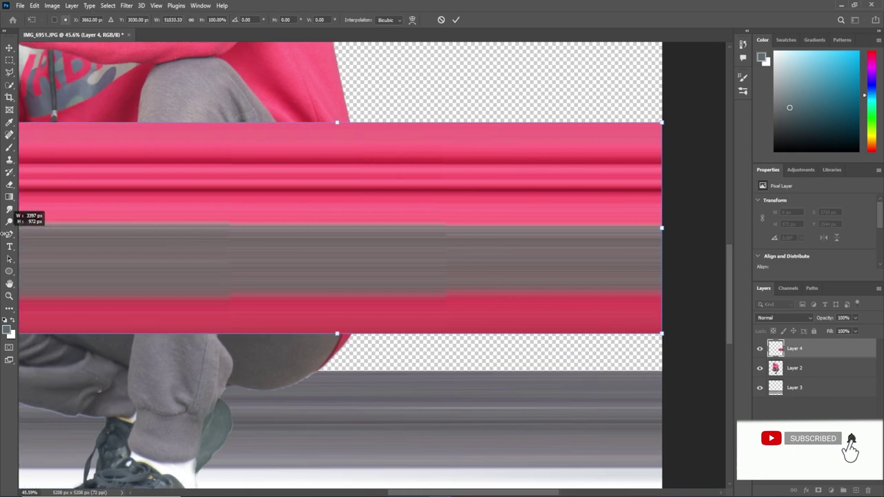
scroll(414, 276, "down", 3)
scroll(517, 331, "down", 3)
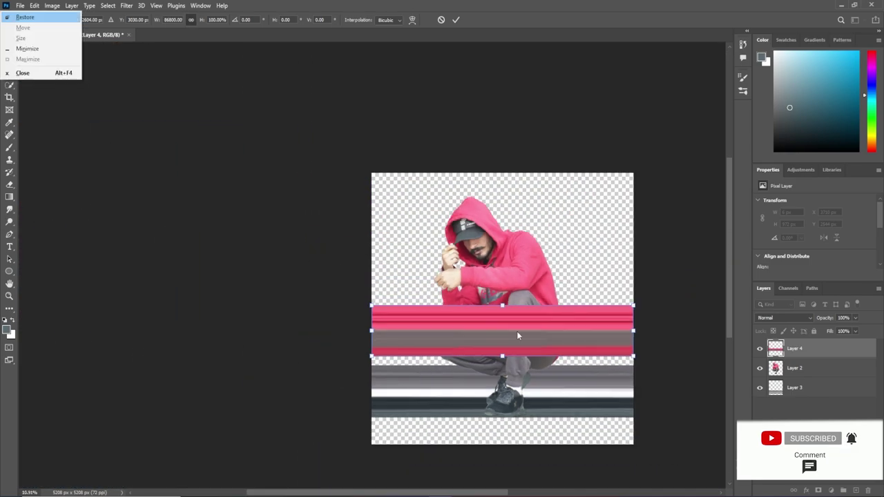
left_click_drag(517, 334, 517, 344)
left_click(455, 19)
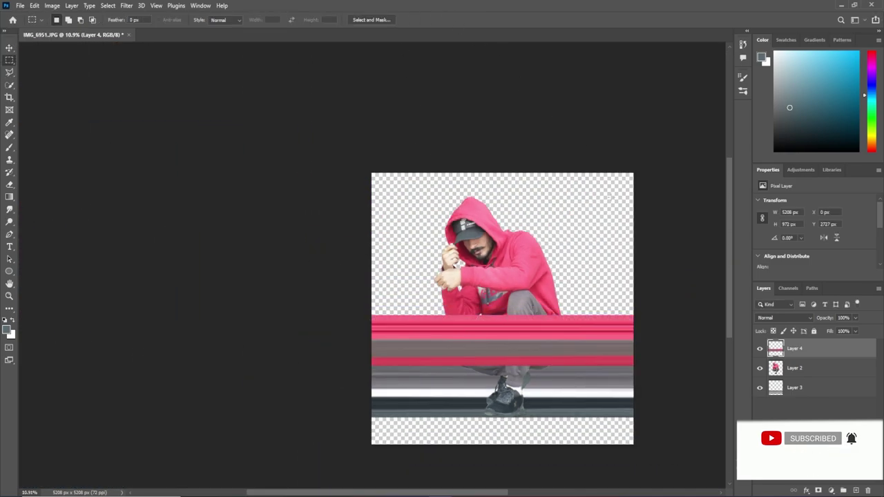
Move Layer 4 beneath the man's layer and marquee a thin strip through face and hood.
left_click_drag(829, 349, 830, 366)
scroll(513, 272, "up", 1)
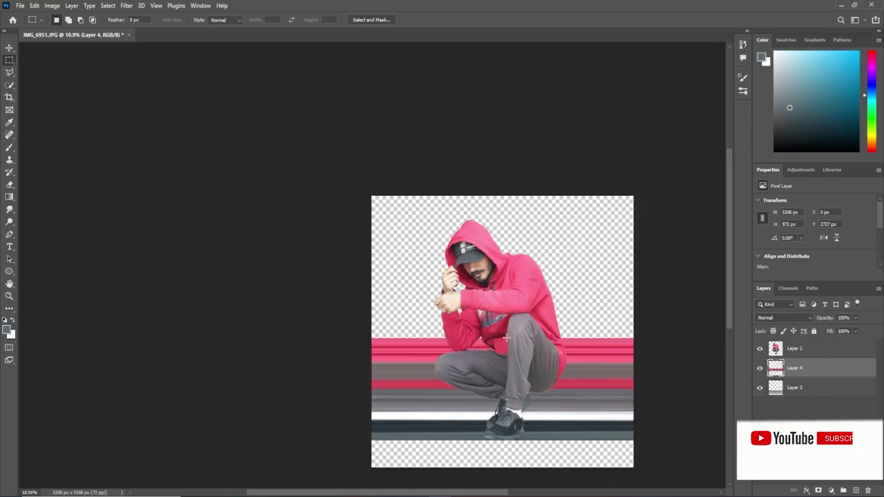
scroll(500, 358, "up", 3)
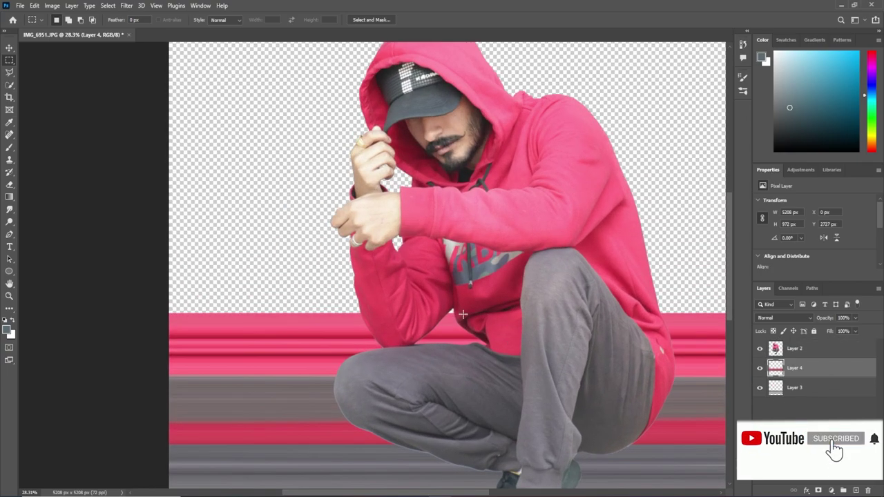
left_click_drag(462, 315, 461, 97)
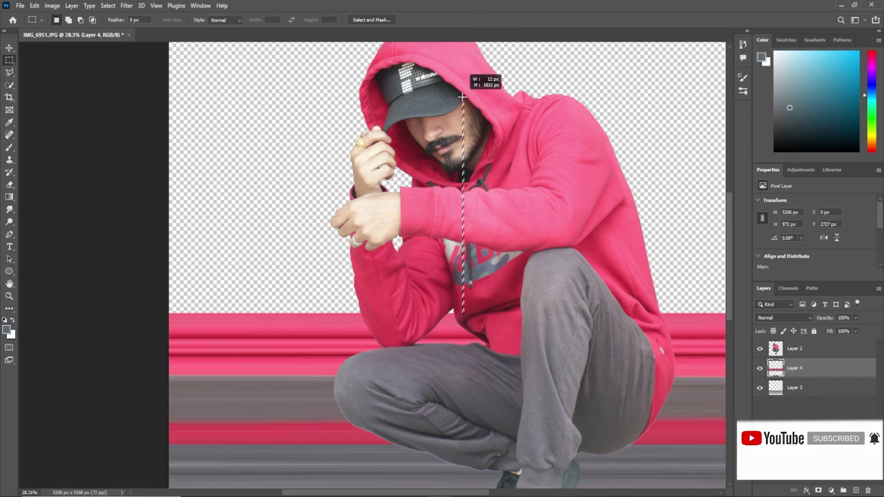
Copy the face strip to Layer 5, stretch it 5208 px across the canvas, and place it behind the man.
scroll(481, 145, "down", 3)
key("ctrl+j")
key("ctrl+t")
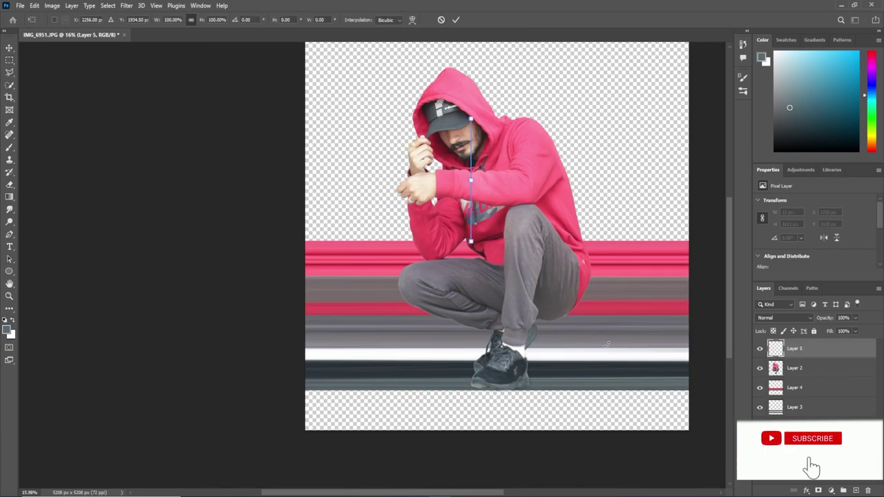
left_click_drag(472, 183, 688, 181)
left_click_drag(470, 180, 302, 174)
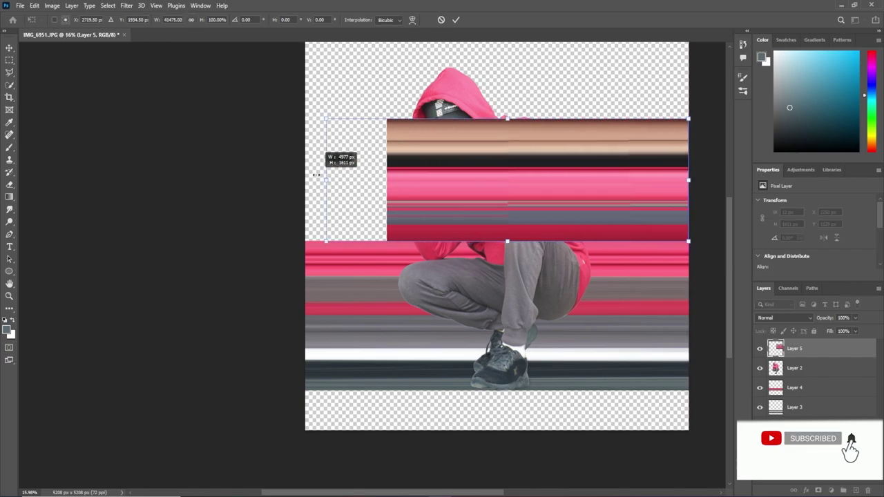
left_click(456, 19)
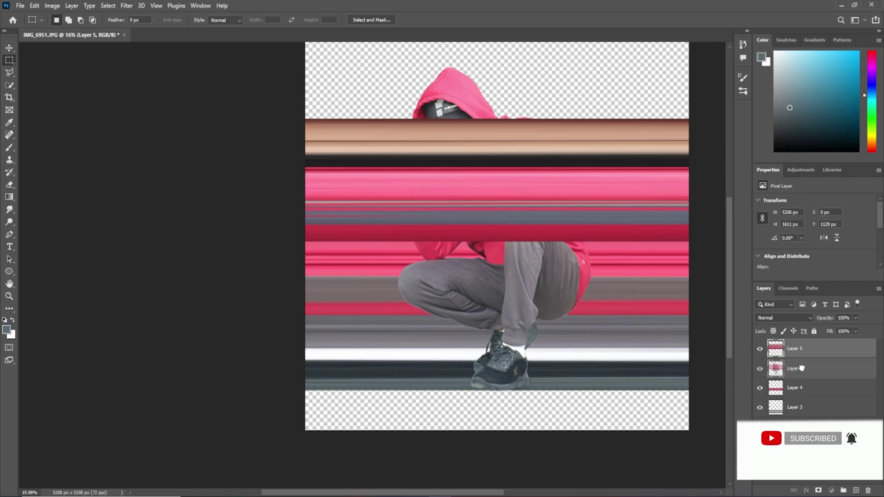
left_click_drag(797, 350, 801, 376)
scroll(609, 202, "up", 3)
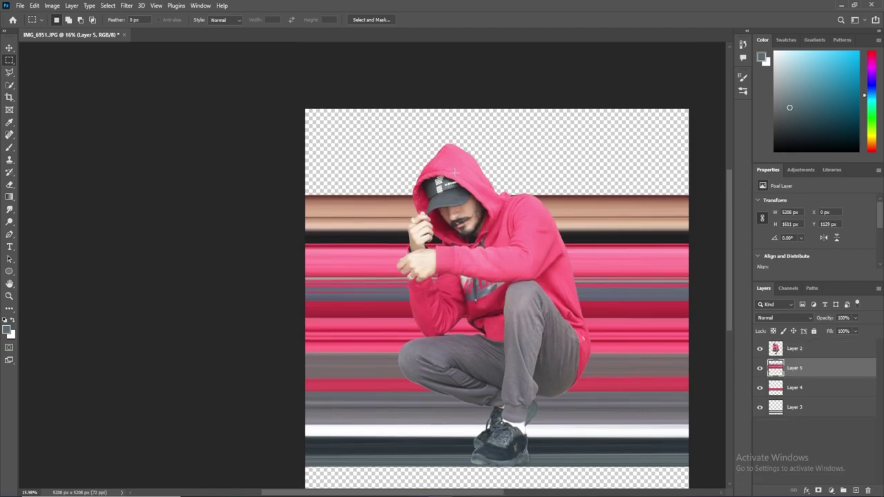
scroll(610, 202, "left", 3)
key("h")
key("ctrl+0")
Marquee a thin vertical strip from the top of the hood, nudging it into position.
scroll(349, 69, "up", 5)
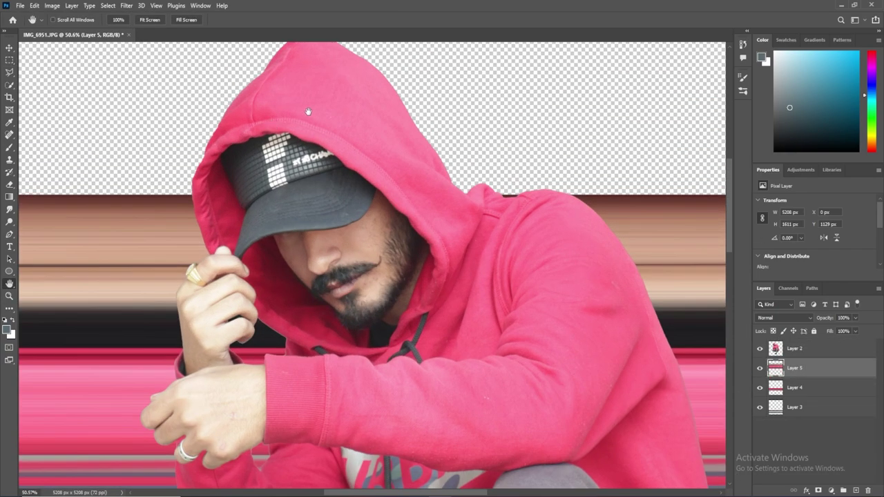
key("m")
left_click_drag(299, 124, 299, 324)
left_click_drag(313, 257, 320, 226)
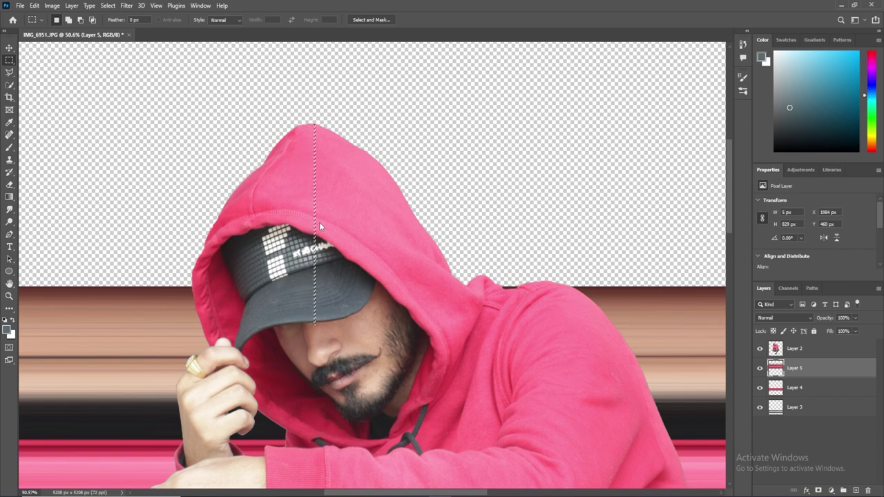
key("shift+Right")
key("shift+Right")
key("shift+Right")
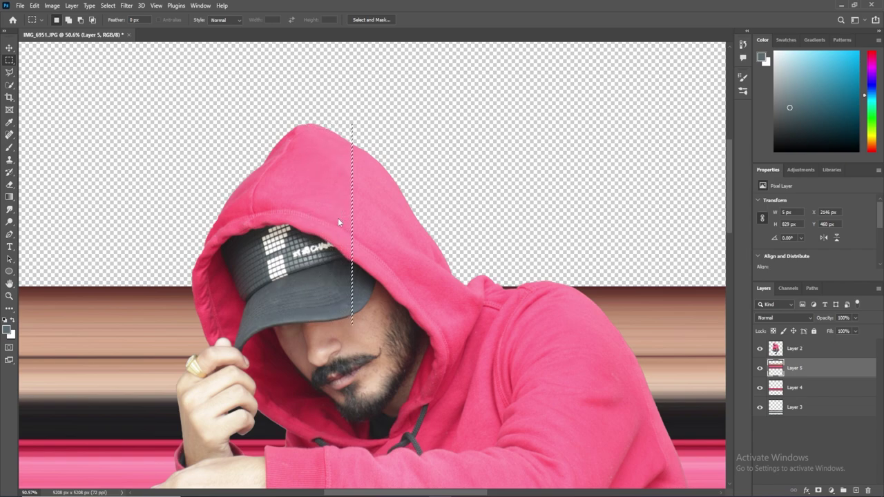
key("shift+Right")
key("shift+Right")
key("shift+Right")
key("shift+Right")
key("shift+Right")
key("shift+Right")
key("shift+Right")
key("shift+Right")
key("shift+Right")
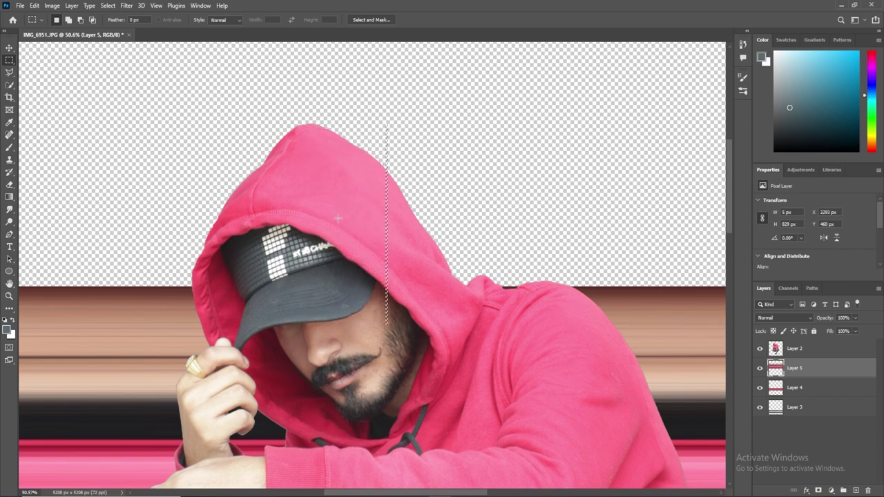
key("shift+Left")
key("shift+Left")
key("shift+Left")
key("shift+Left")
key("shift+Left")
key("shift+Left")
key("shift+Left")
key("shift+Left")
key("shift+Left")
key("shift+Left")
key("shift+Left")
key("shift+Left")
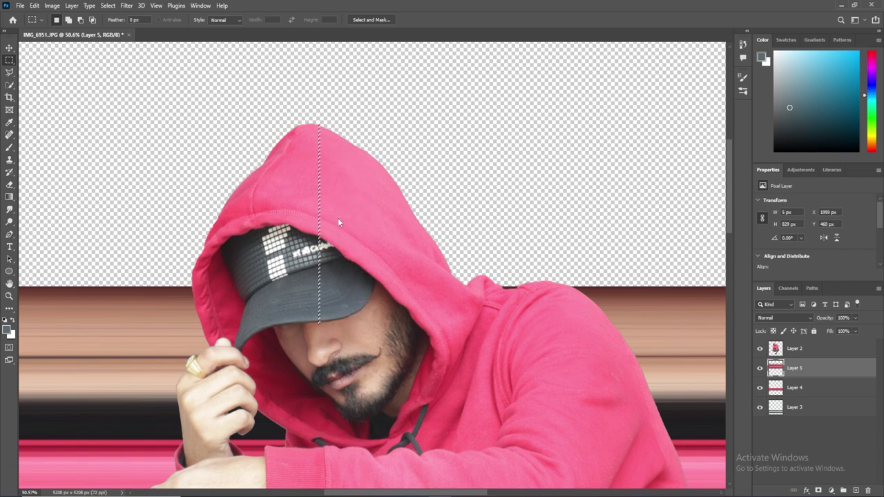
key("shift+Left")
key("shift+Left")
Copy the hood strip to Layer 6, stretch it 5208 px wide, and move it beneath the man.
key("ctrl+j")
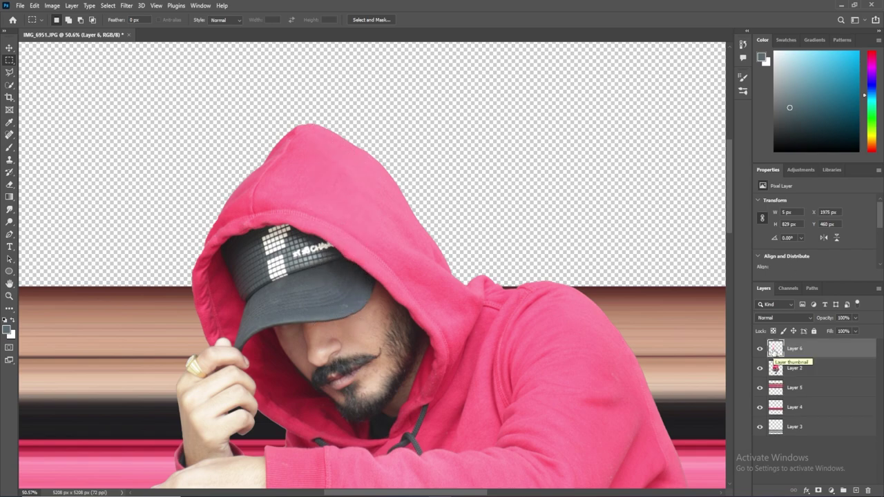
key("ctrl+t")
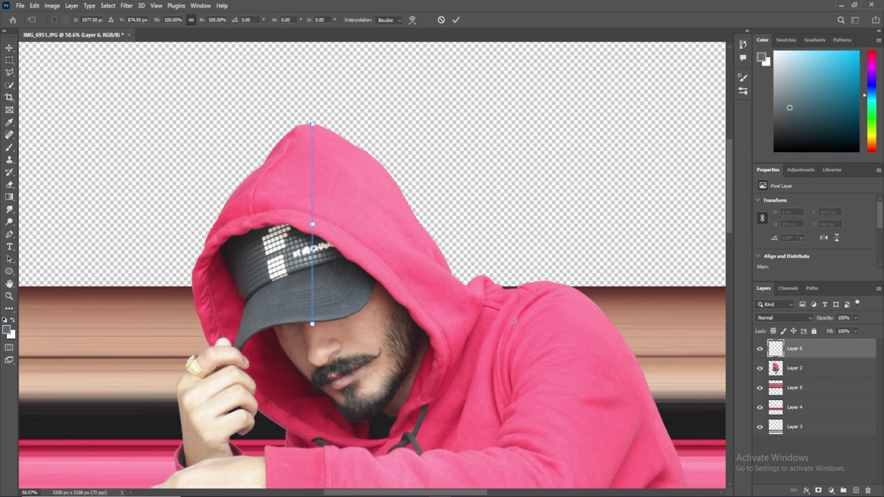
mouse_move(319, 226)
left_mouse_down()
mouse_move(708, 238)
mouse_move(20, 223)
mouse_move(510, 221)
left_mouse_up()
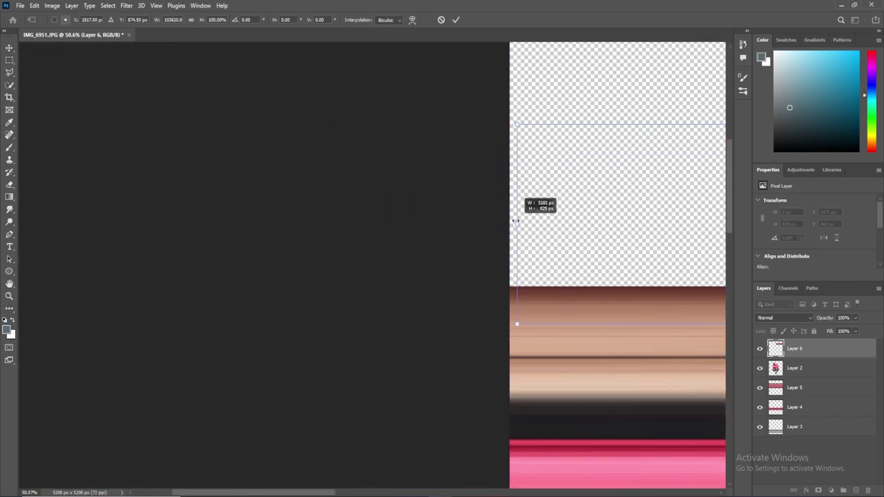
left_click(456, 20)
scroll(529, 302, "down", 5)
double_click(10, 283)
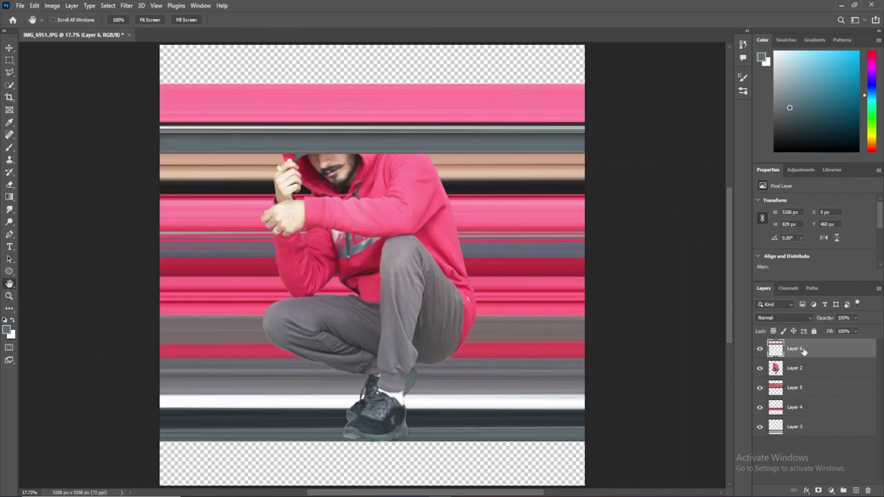
key("ctrl+bracketleft")
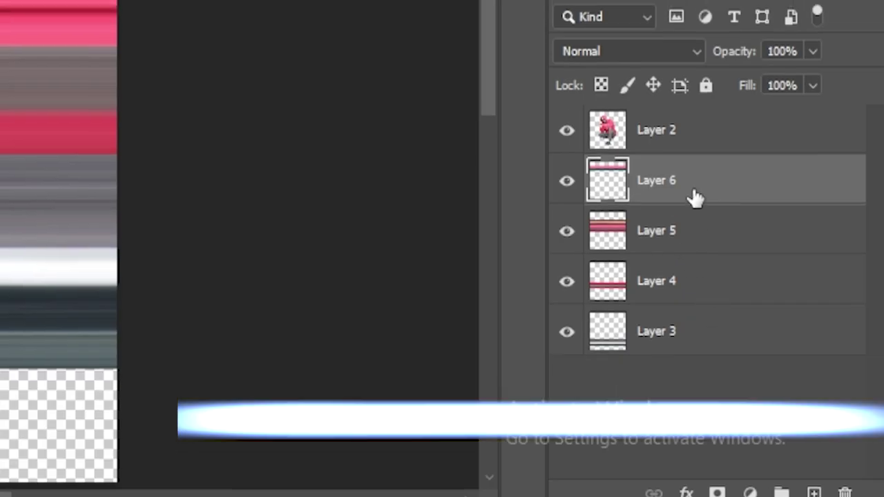
Group the four streak band layers into Group 1.
left_click(815, 426)
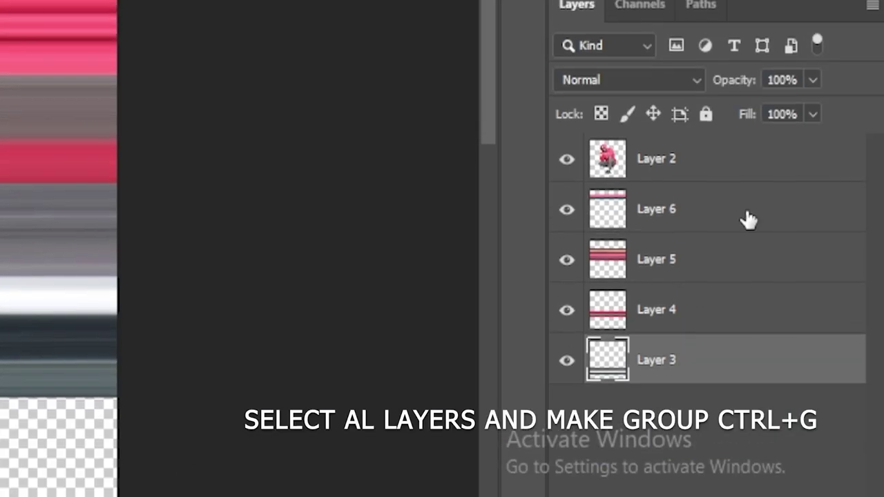
left_click(829, 370, "shift")
right_click(810, 362)
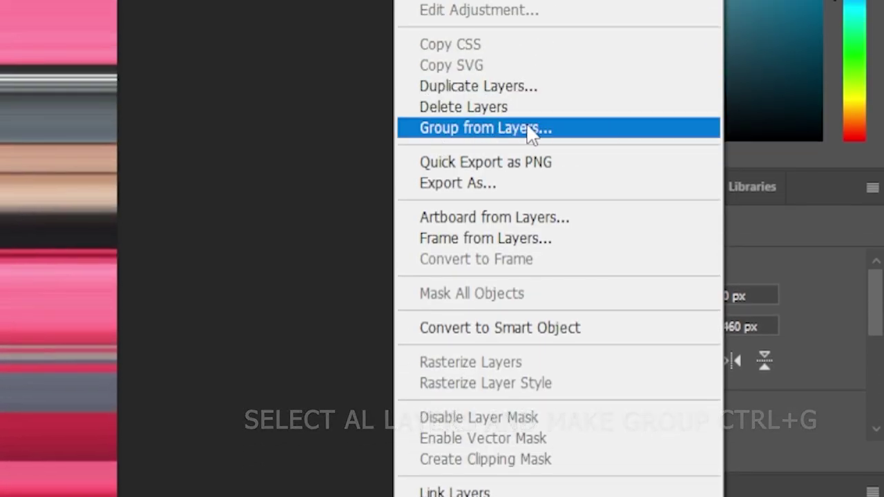
left_click(499, 128)
left_click(703, 185)
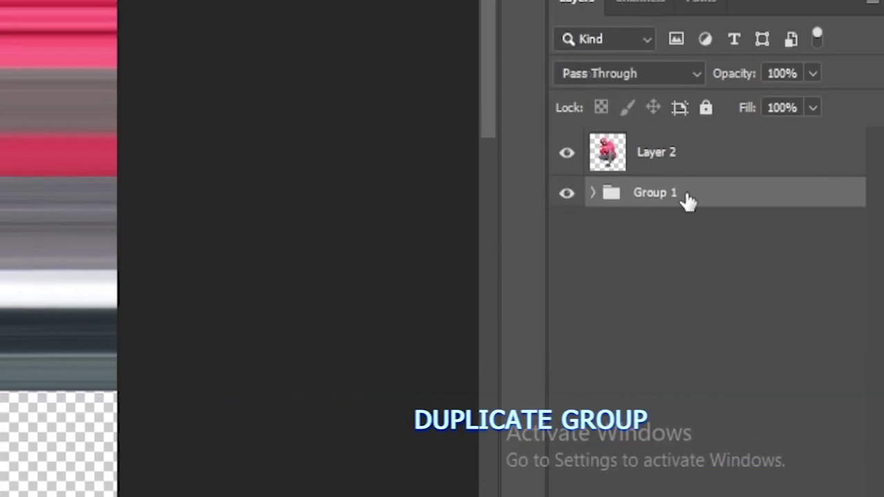
Duplicate Group 1 as Group 1 copy.
right_click(691, 263)
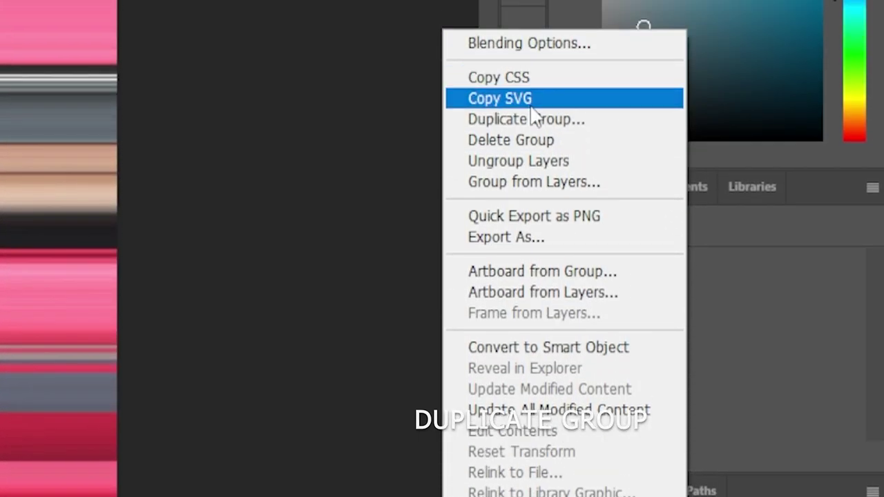
left_click(559, 125)
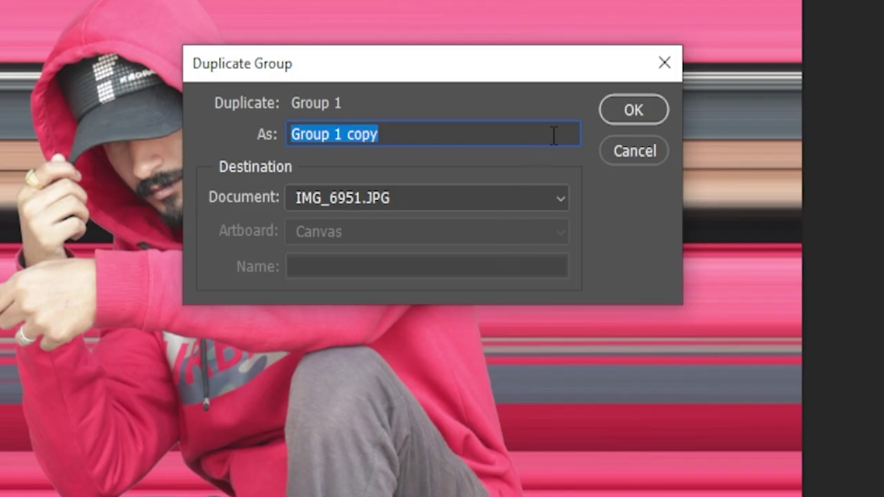
left_click(649, 109)
Rename the groups 'backup' and 'edit' and the man's layer 'model'.
double_click(795, 375)
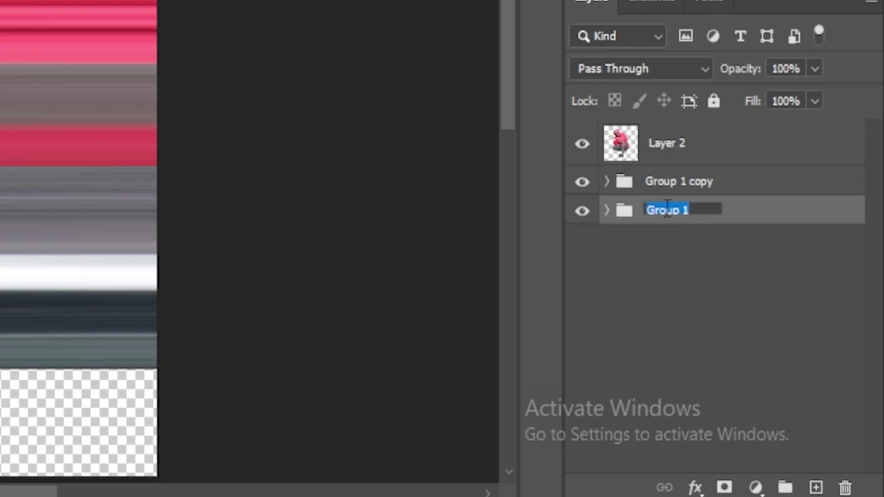
type("backup")
key("Return")
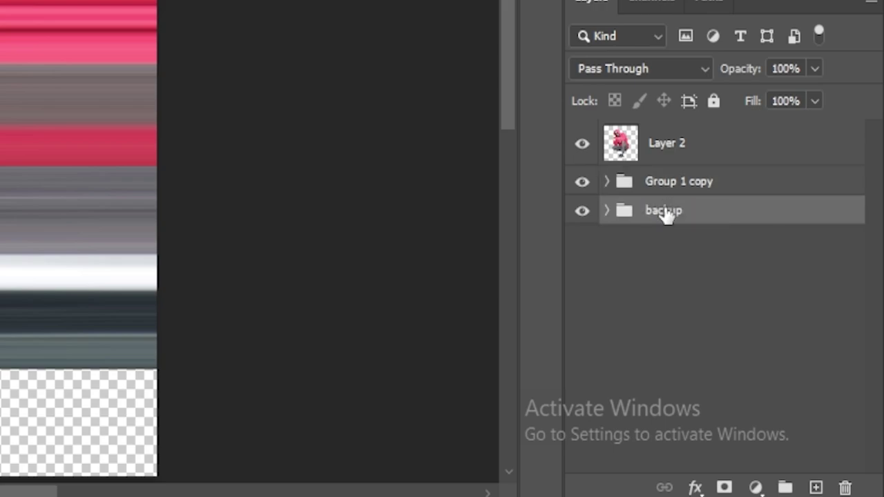
double_click(697, 182)
type("edi")
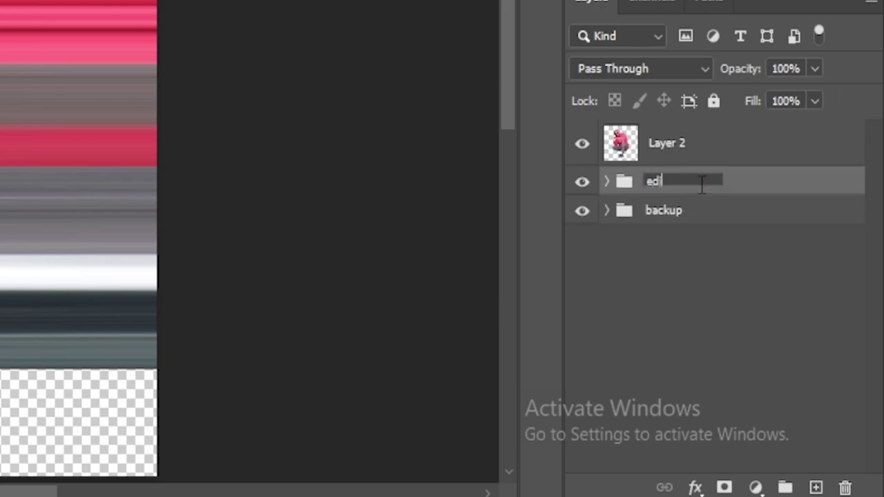
type("t")
key("Return")
double_click(666, 143)
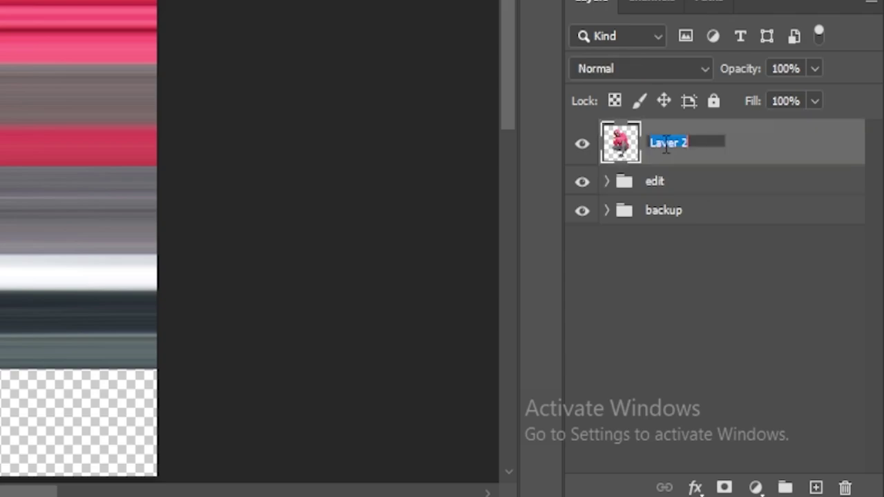
type("model")
key("Return")
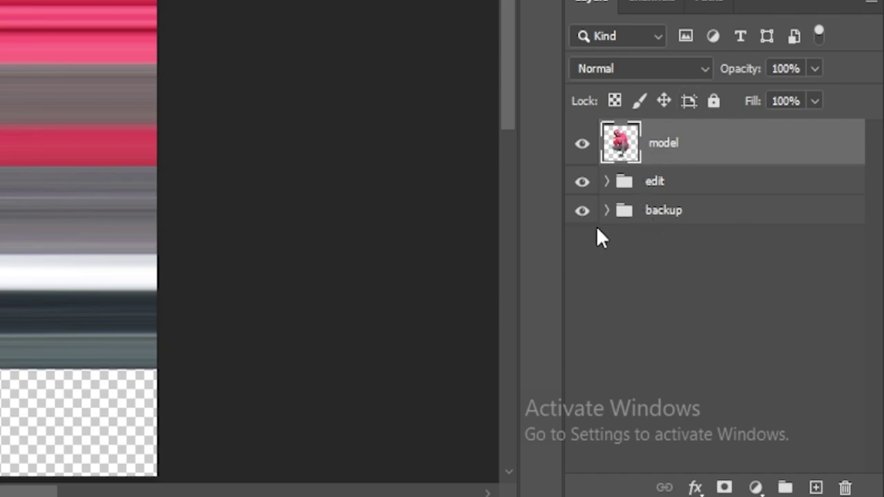
right_click(654, 188)
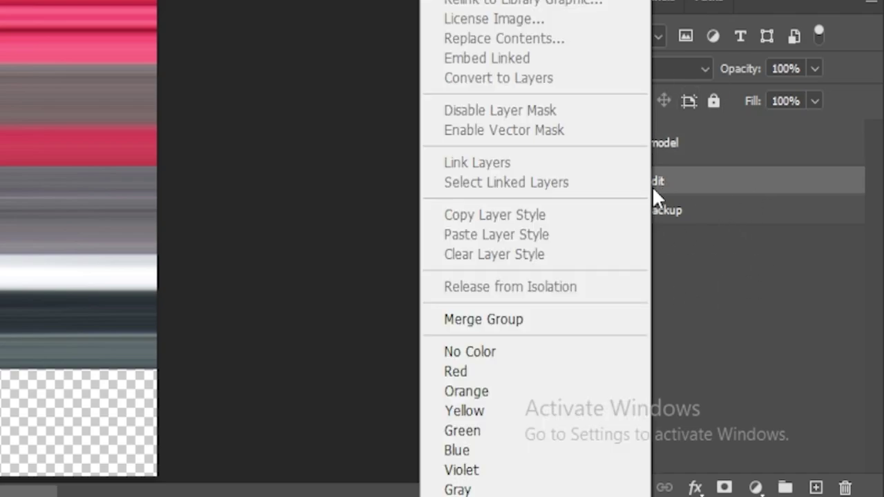
Merge the edit group into one layer and stretch it up to the canvas top.
left_click(493, 335)
key("ctrl+t")
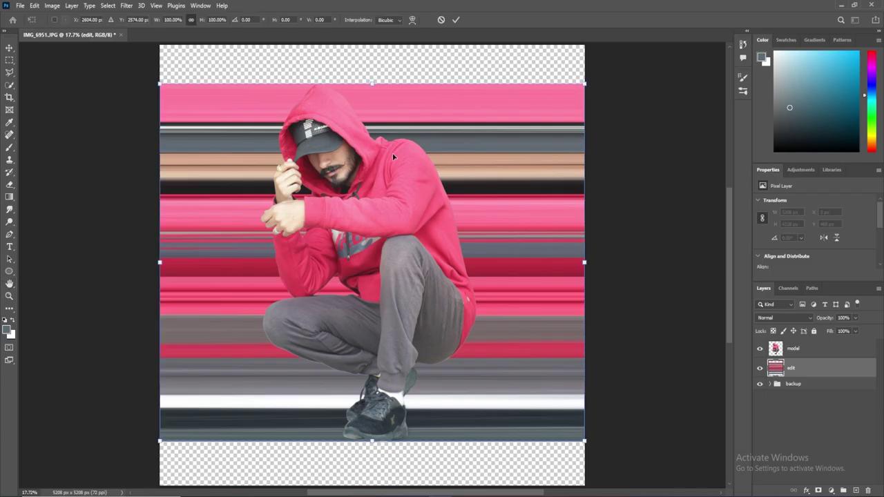
left_click_drag(371, 84, 379, 50)
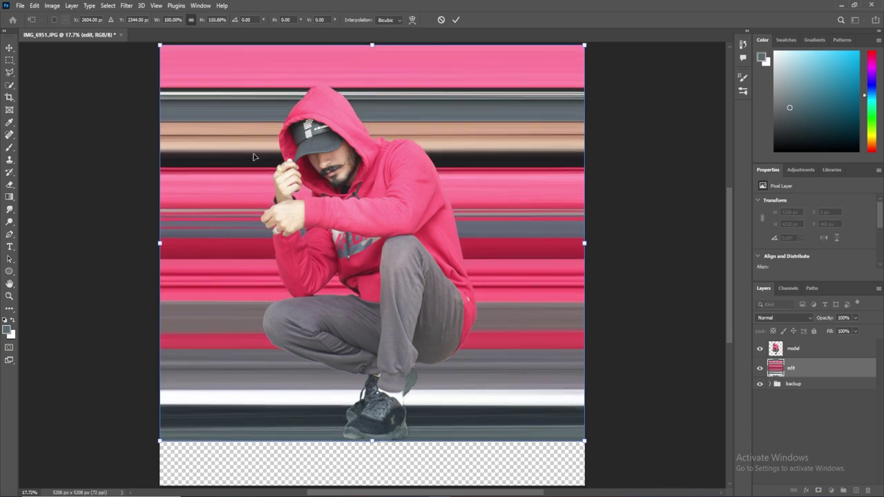
left_click(455, 20)
scroll(387, 212, "down", 2)
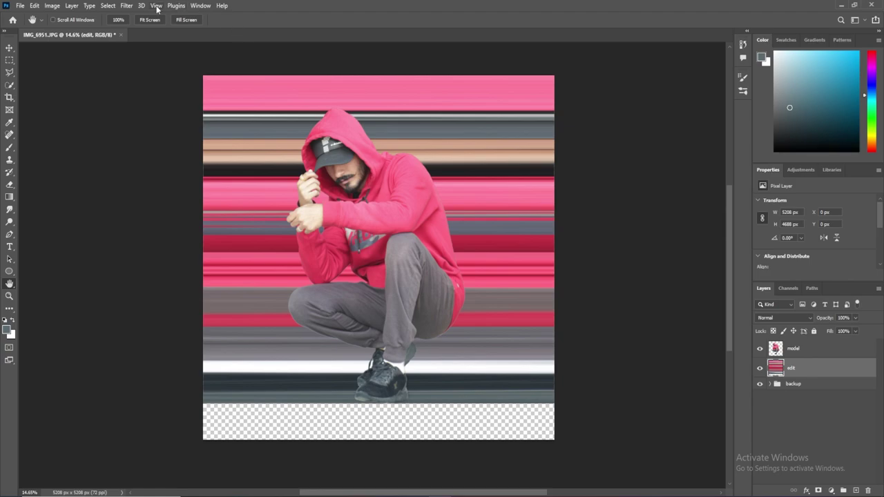
Apply Polar Coordinates (Rectangular to Polar) to bend the streaks into rings, and hide backup.
left_click(127, 5)
mouse_move(31, 179)
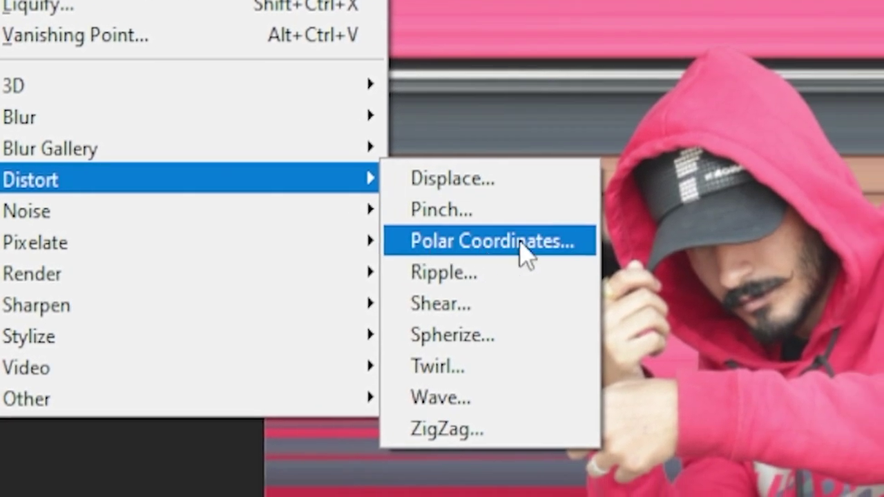
left_click(461, 243)
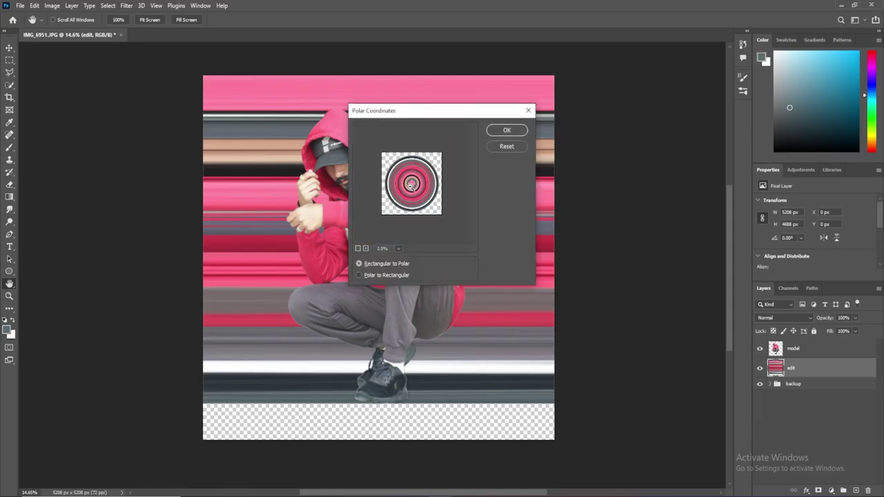
left_click(507, 130)
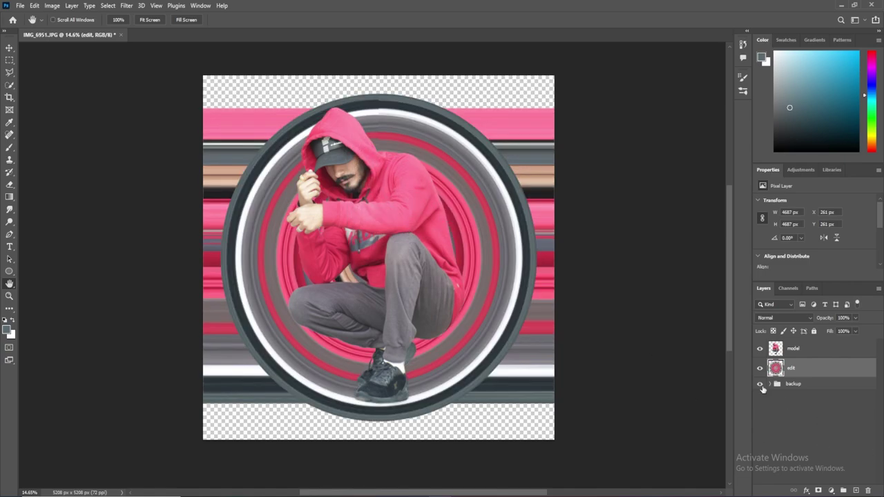
left_click(761, 385)
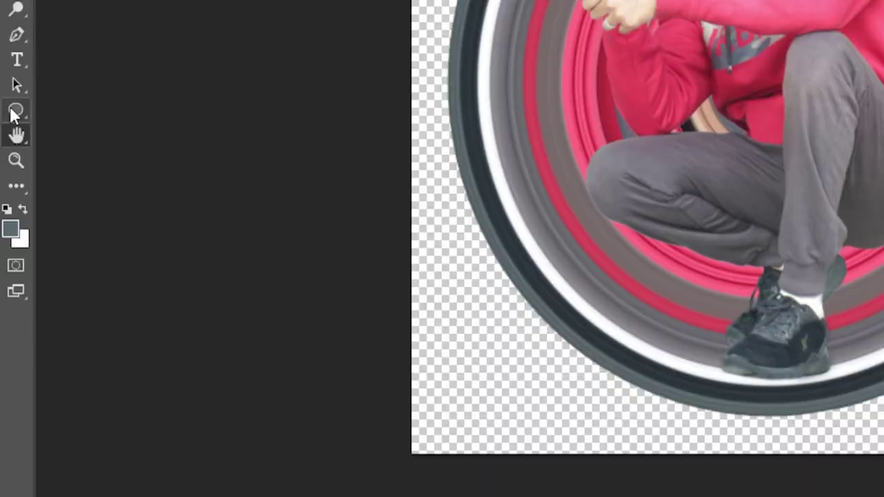
Draw an ellipse and transform it into a circle of about 4300 px that fits the ring.
left_click(9, 271)
mouse_move(305, 127)
left_mouse_down()
mouse_move(437, 360)
mouse_move(509, 426)
left_mouse_up()
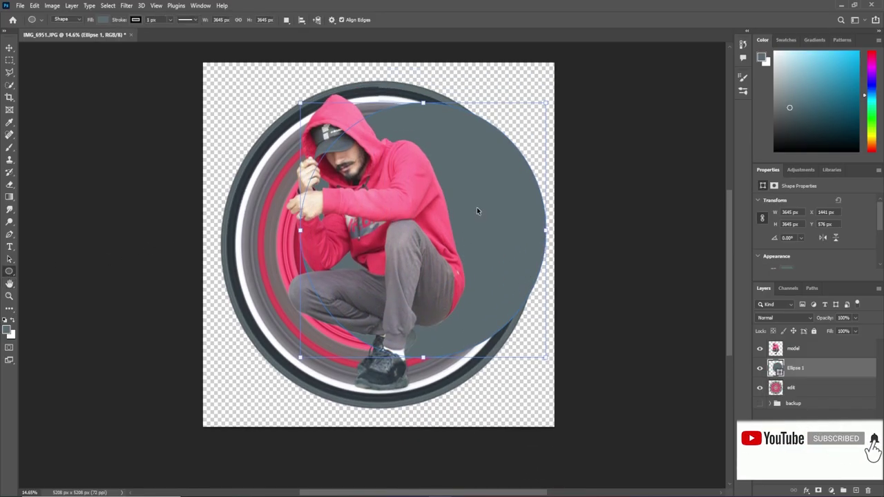
key("ctrl+t")
left_click_drag(462, 198, 416, 181)
left_click_drag(375, 341, 413, 391)
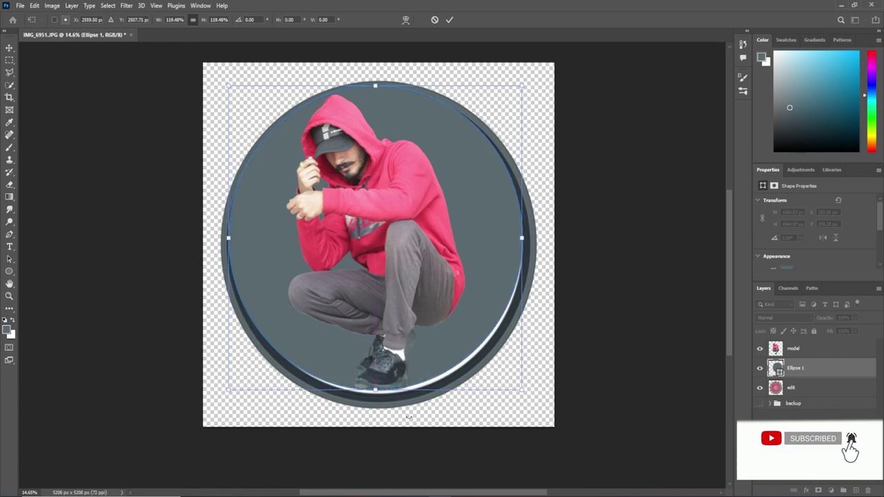
left_click_drag(375, 80, 384, 89)
left_click(449, 20)
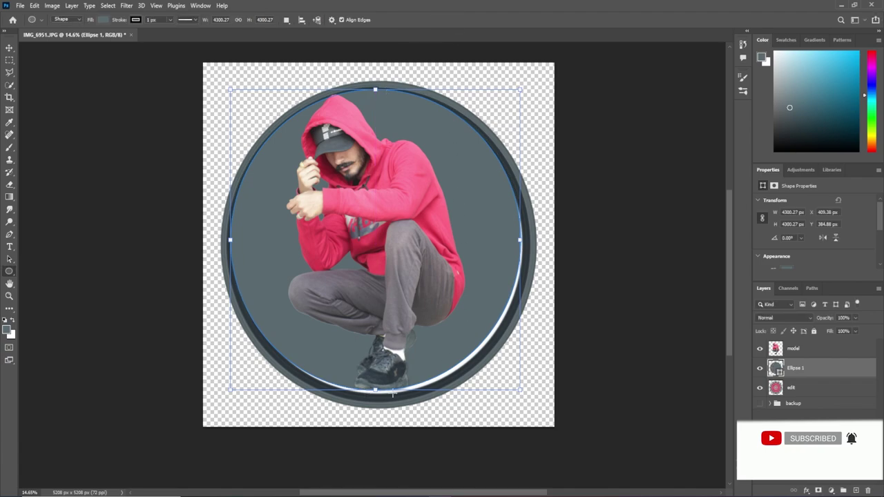
Extend the circle's top edge slightly upward.
scroll(405, 392, "up", 5)
scroll(404, 392, "up", 2)
scroll(404, 391, "down", 2)
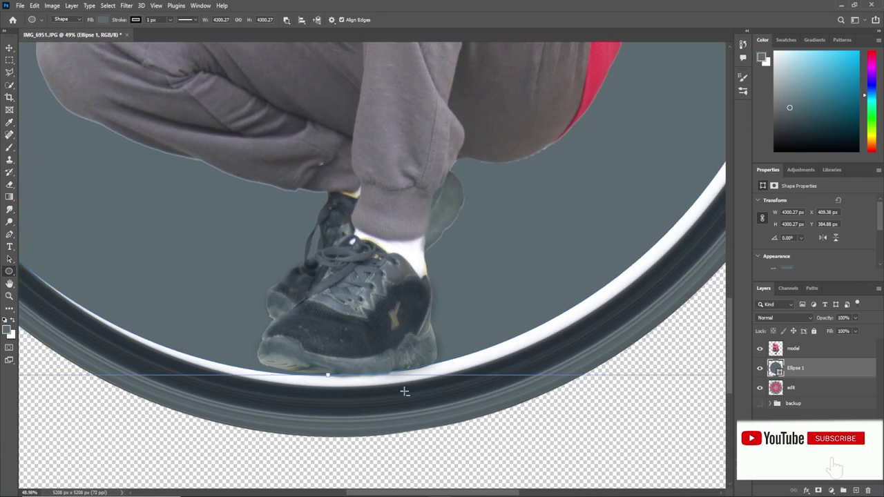
scroll(404, 392, "down", 2)
scroll(345, 306, "down", 3)
scroll(295, 149, "up", 3)
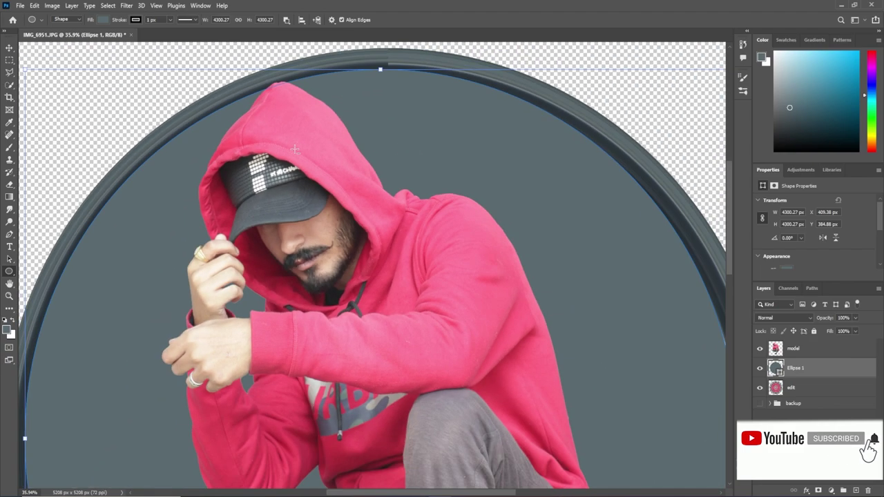
scroll(295, 149, "down", 2)
scroll(414, 76, "up", 3)
scroll(450, 89, "up", 2)
left_click_drag(450, 90, 447, 85)
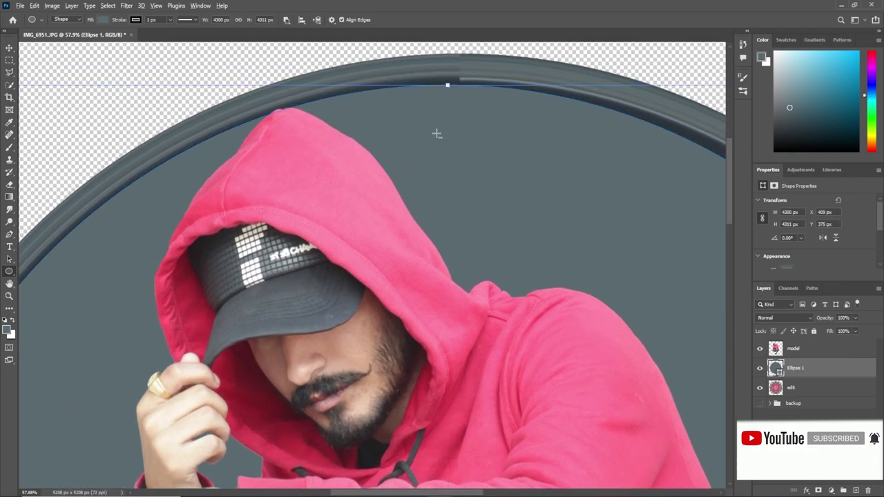
Move the edit layer above Ellipse 1 in the layer stack.
scroll(475, 299, "down", 5)
scroll(475, 299, "down", 3)
left_click_drag(801, 388, 808, 364)
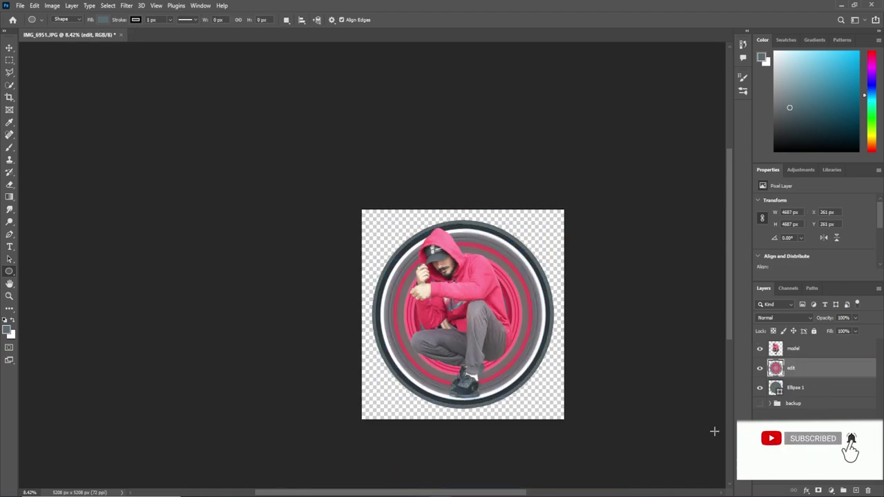
Clip the edit layer to the circle, then shrink the ring and move it up.
right_click(810, 377)
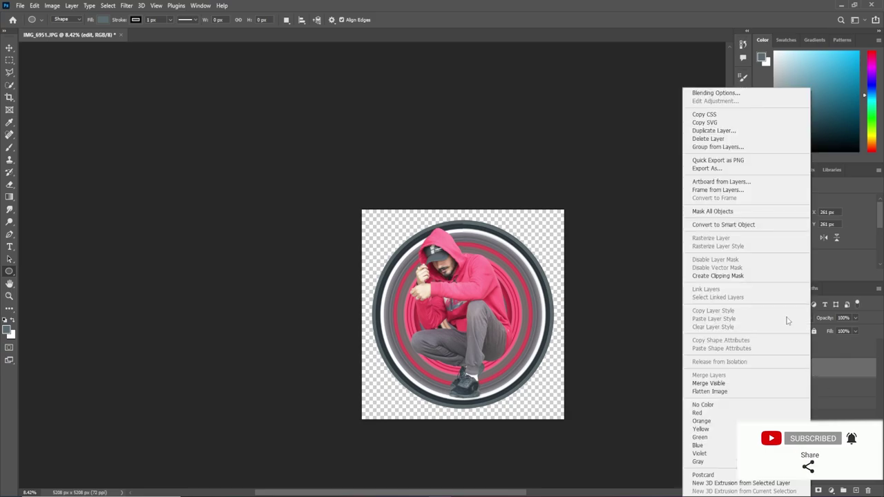
left_click(749, 276)
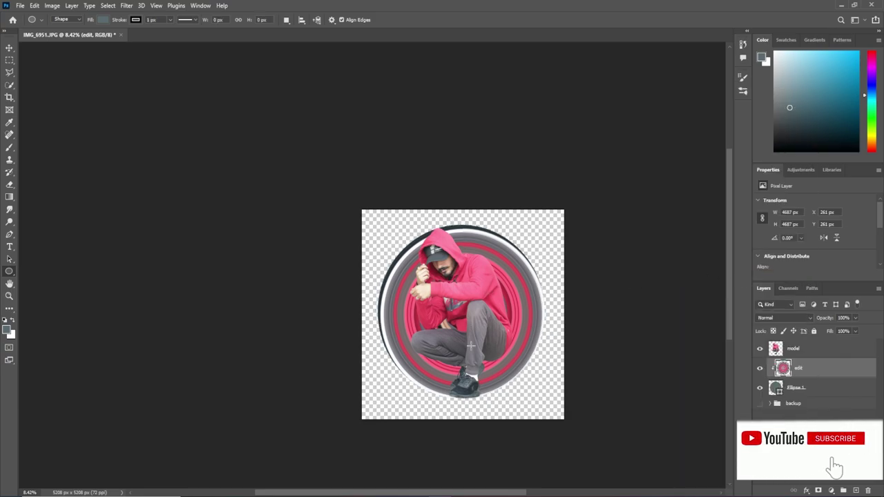
key("ctrl+t")
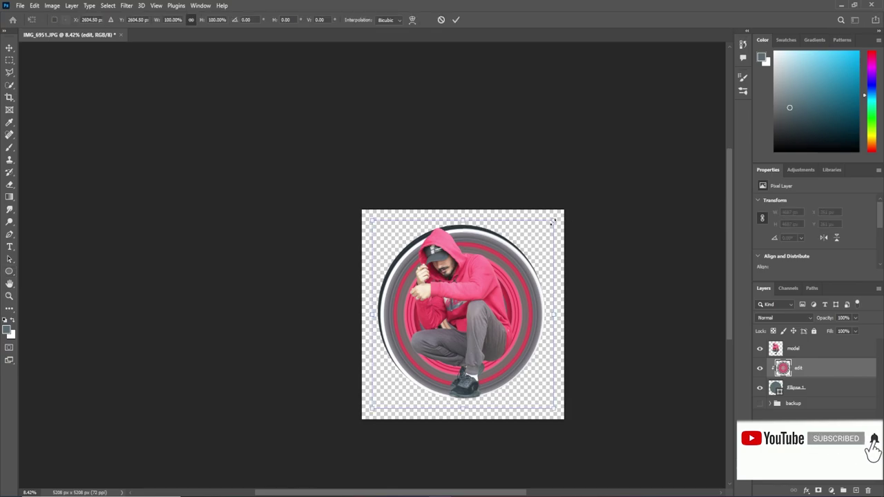
left_click_drag(552, 221, 519, 249)
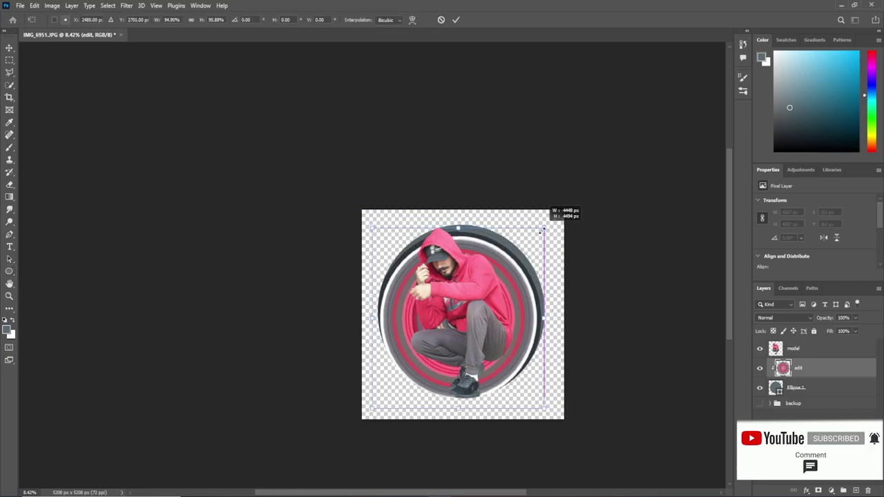
mouse_move(506, 307)
left_mouse_down()
mouse_move(520, 266)
mouse_move(510, 252)
left_mouse_up()
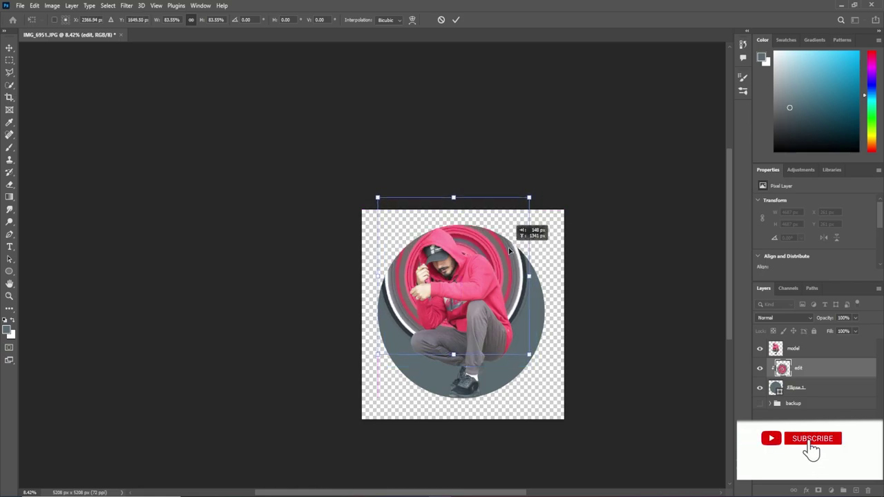
Stretch the ring to about 101.79% width and 113.12% height around the man.
left_click_drag(455, 355, 456, 403)
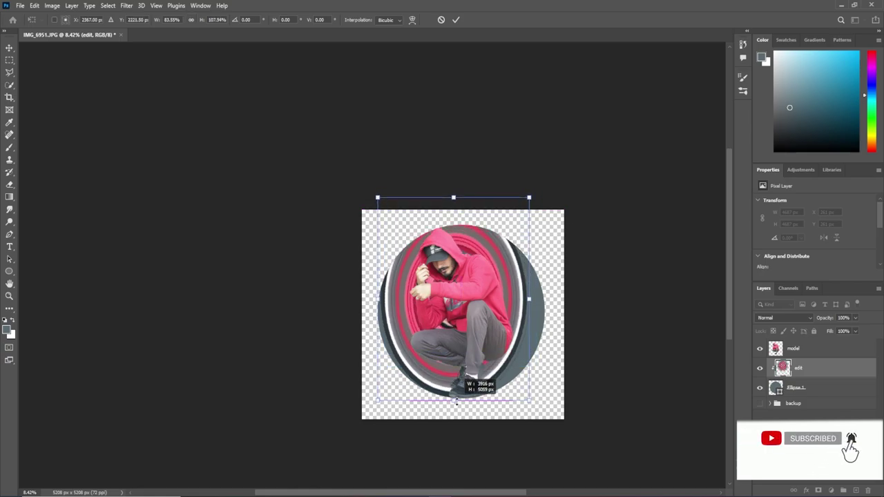
left_click_drag(529, 299, 553, 300)
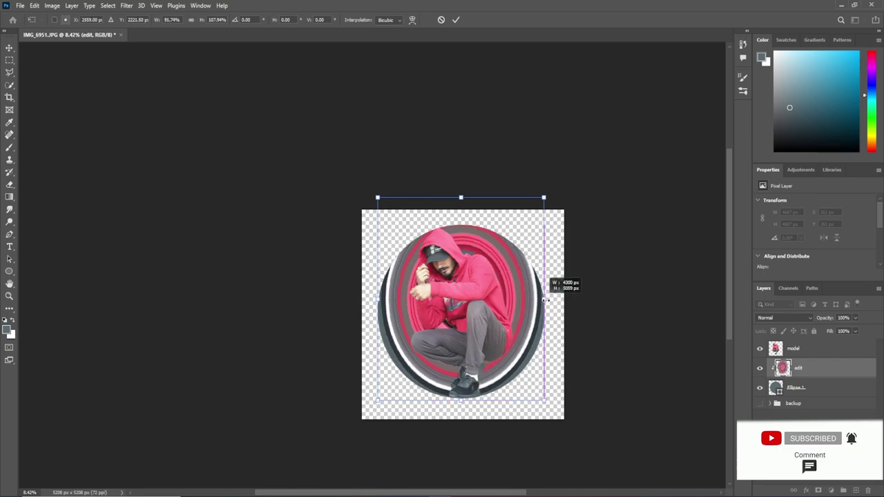
left_click_drag(512, 324, 503, 317)
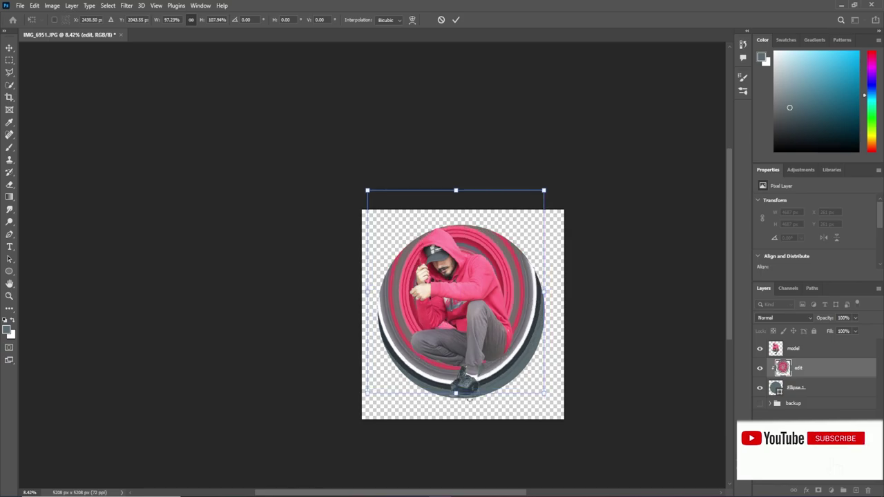
left_click_drag(455, 395, 458, 399)
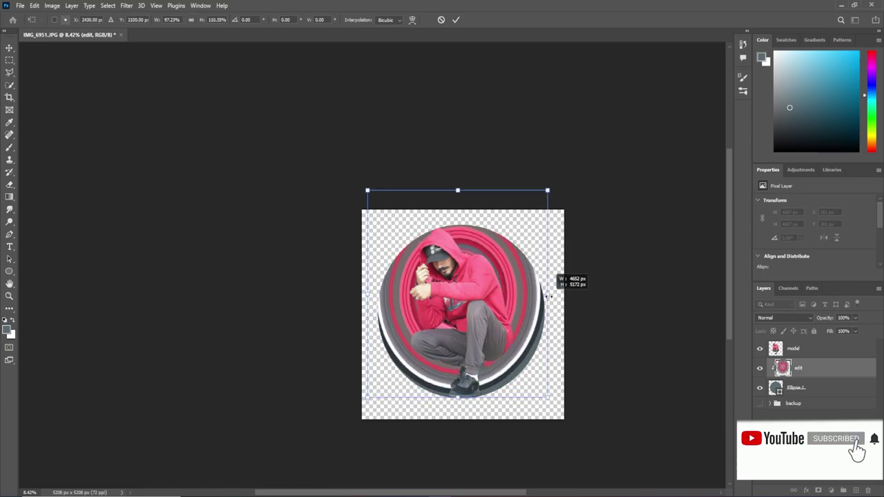
left_click_drag(544, 292, 553, 297)
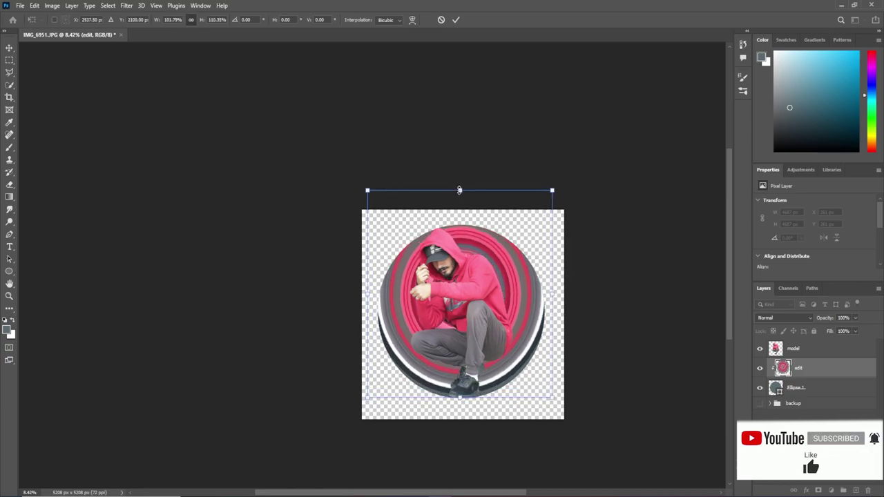
left_click_drag(459, 189, 460, 186)
scroll(471, 412, "up", 3)
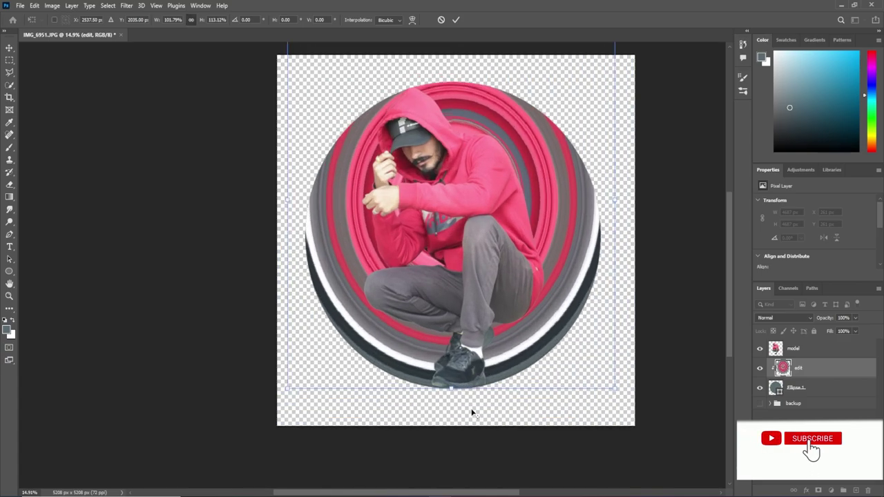
scroll(471, 413, "up", 3)
scroll(468, 405, "up", 2)
scroll(456, 416, "down", 3)
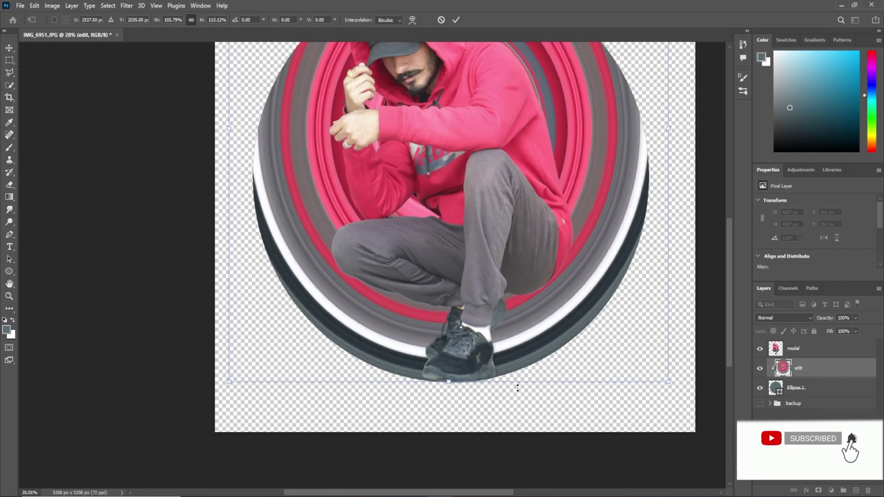
scroll(588, 247, "up", 2)
scroll(588, 247, "down", 2)
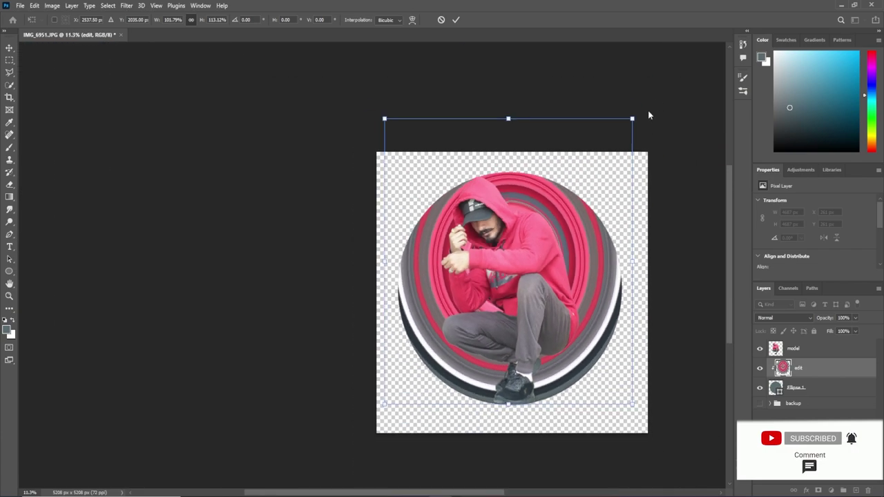
mouse_move(645, 105)
left_mouse_down()
mouse_move(626, 88)
mouse_move(642, 89)
left_mouse_up()
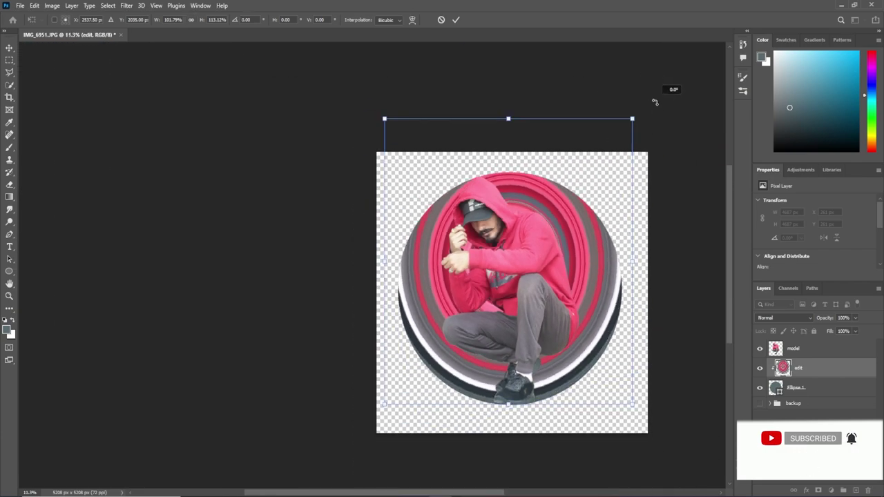
Commit the ring transform, group edit and Ellipse 1 into Group 1, and add a white mask.
left_click(457, 21)
double_click(9, 283)
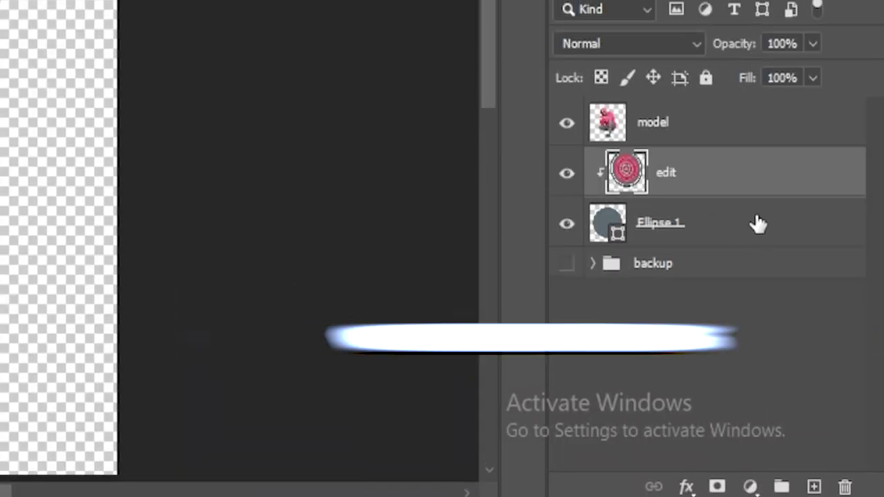
left_click(732, 259, "shift")
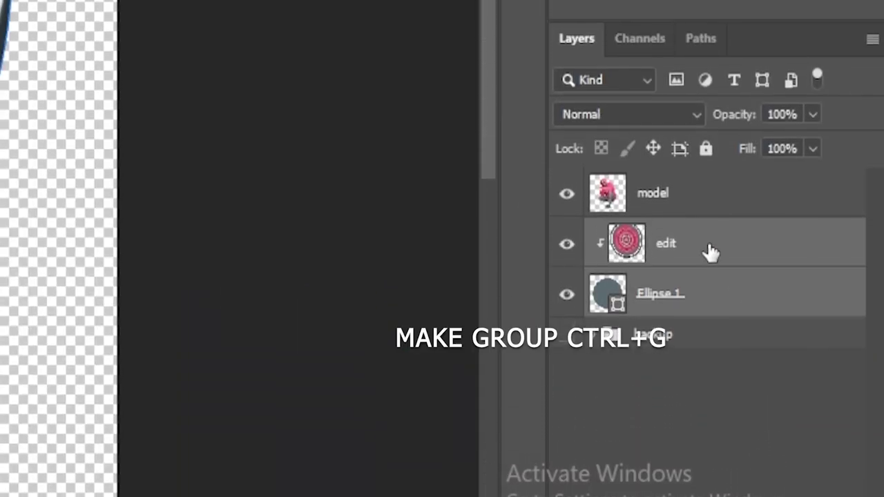
right_click(731, 289)
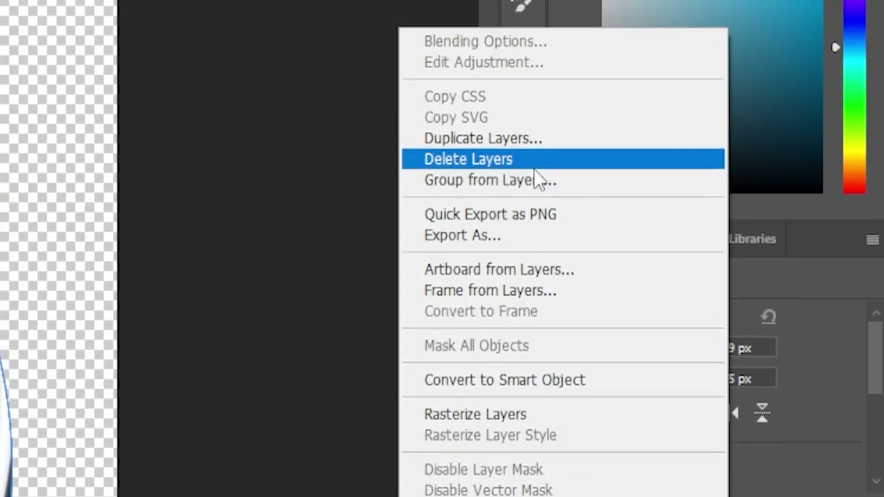
left_click(536, 142)
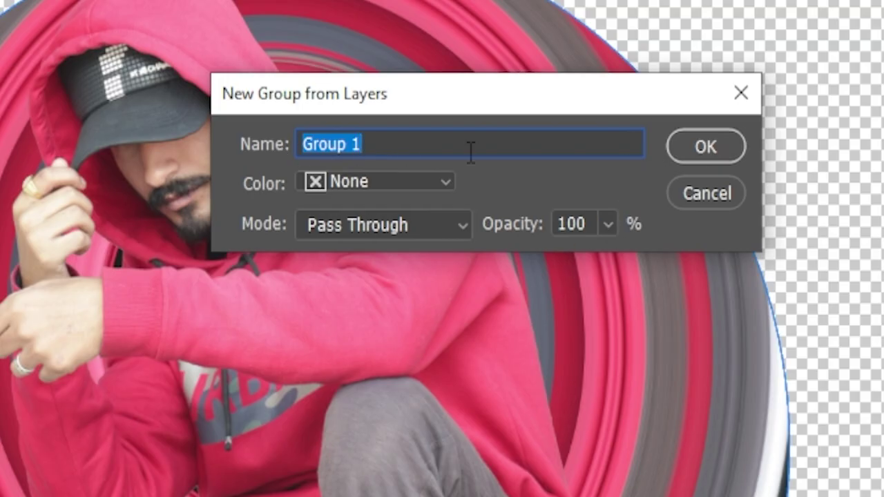
left_click(734, 152)
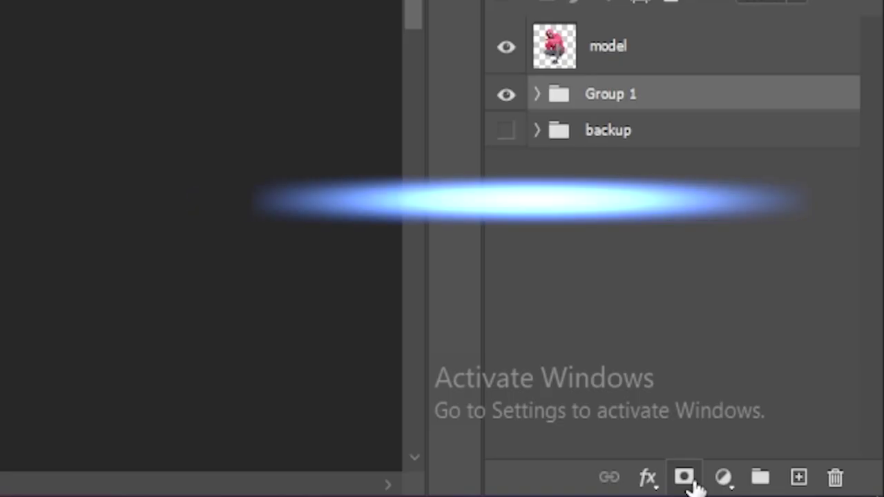
left_click(685, 478)
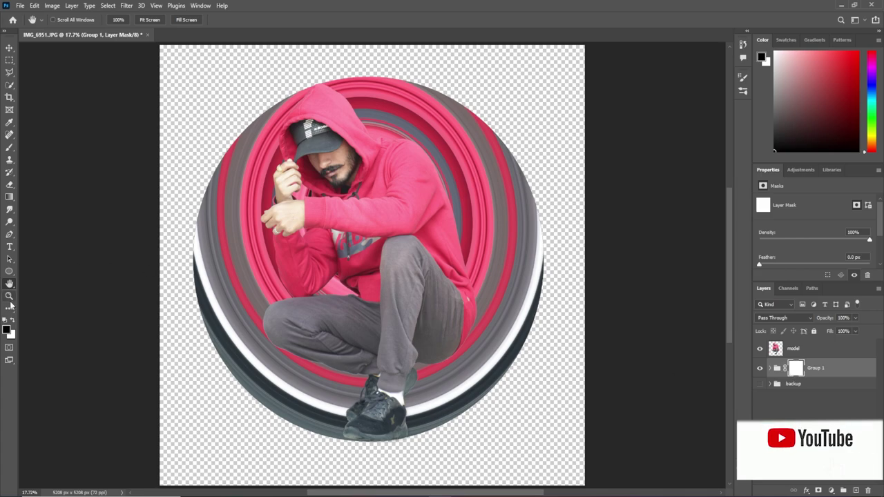
Set up the Brush tool with a 123 px hard round tip.
key("b")
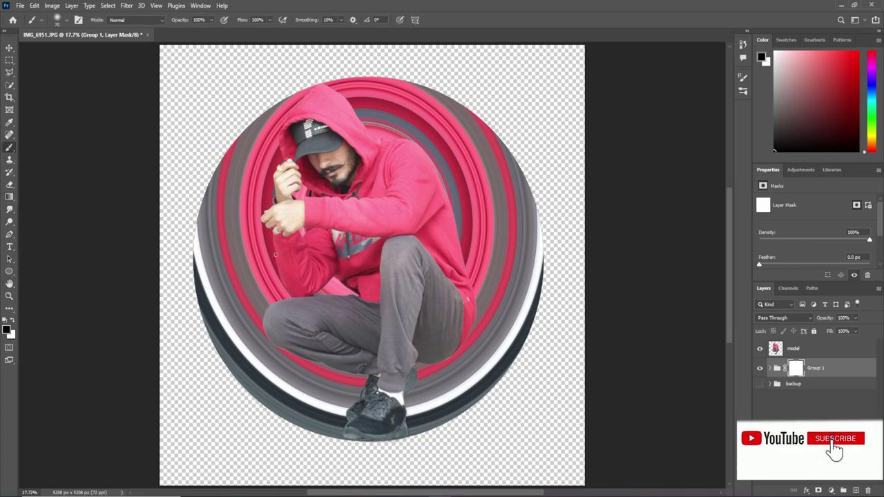
key("bracketright")
key("bracketright")
key("bracketright")
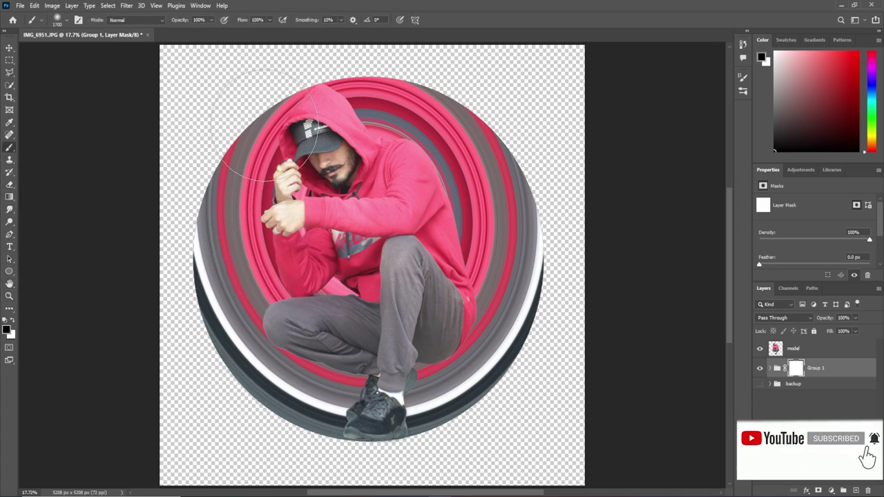
left_click_drag(260, 103, 267, 120)
key("ctrl+z")
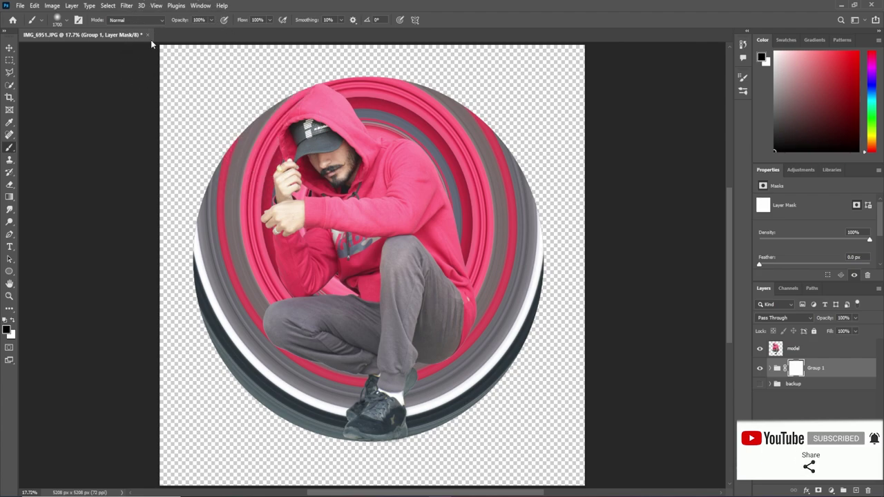
left_click(742, 78)
left_click(657, 92)
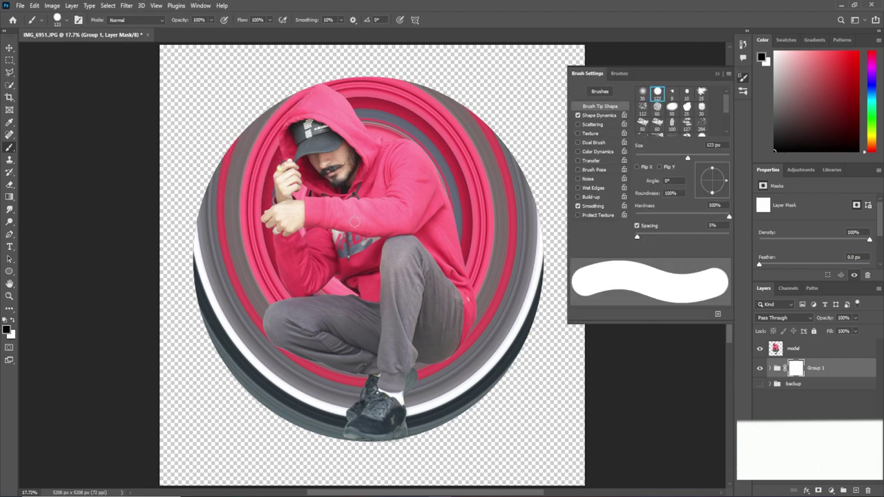
left_click(718, 73)
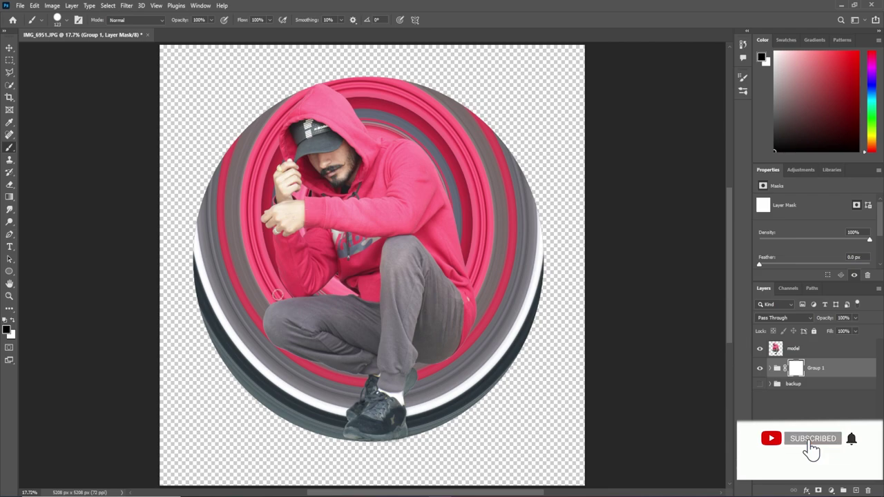
Paint black on the Group 1 mask to hide the ring's left side, knee to hood.
mouse_move(284, 290)
left_mouse_down()
mouse_move(279, 123)
mouse_move(325, 421)
left_mouse_up()
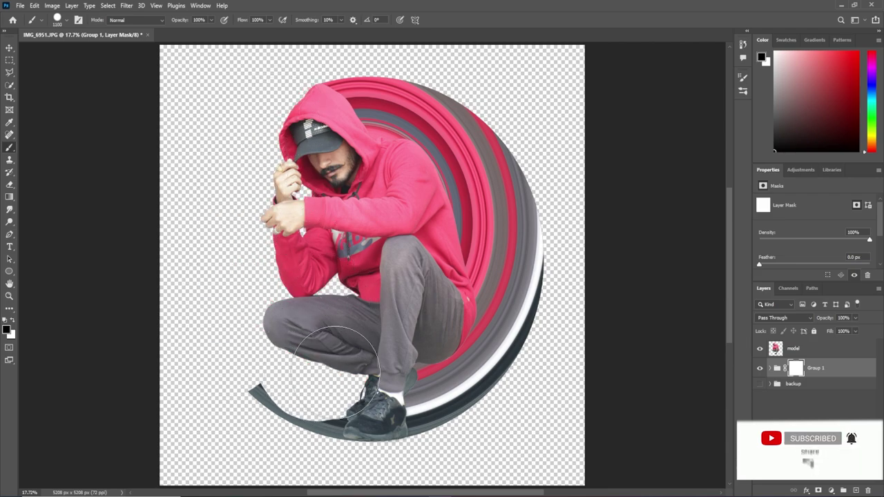
left_click_drag(338, 453, 266, 401)
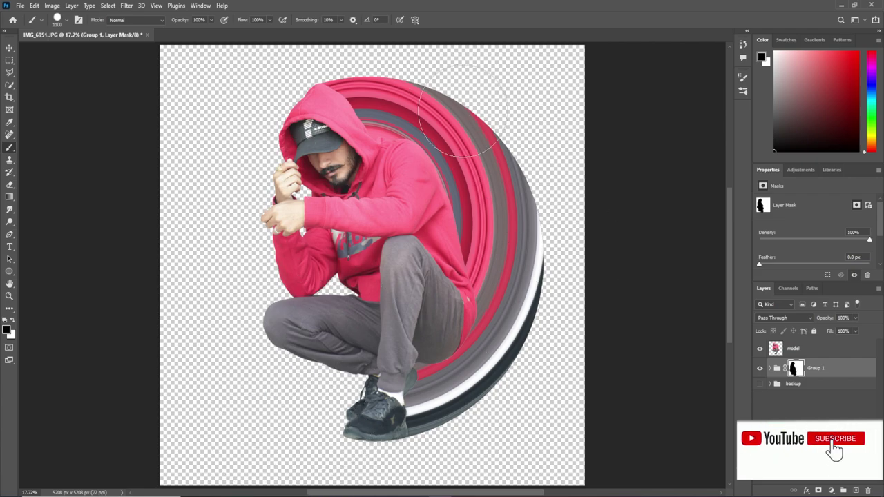
scroll(355, 316, "down", 3)
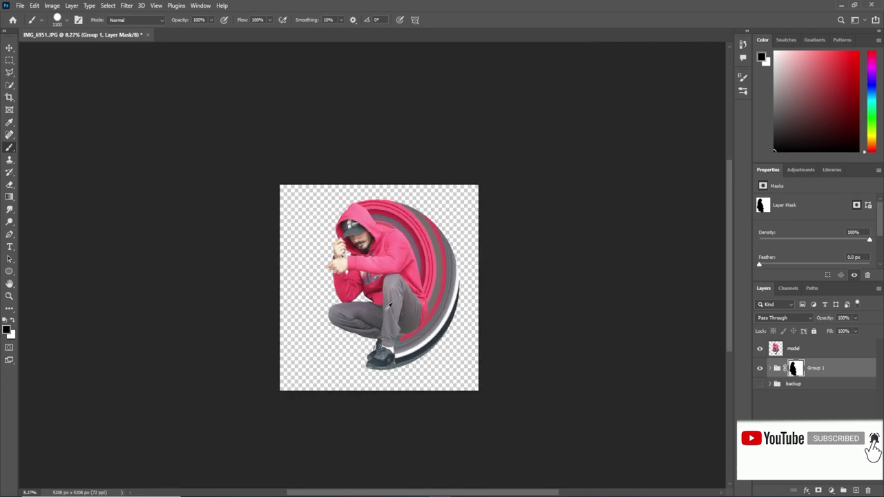
scroll(529, 292, "up", 1)
Add Layer 7 and prepare a soft round black brush at 9% opacity, size 400.
left_click(855, 492)
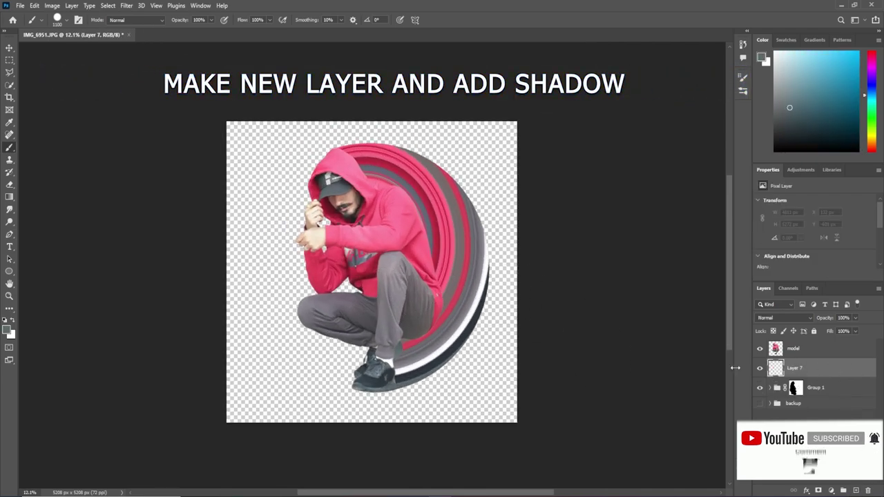
key("F5")
left_click(642, 94)
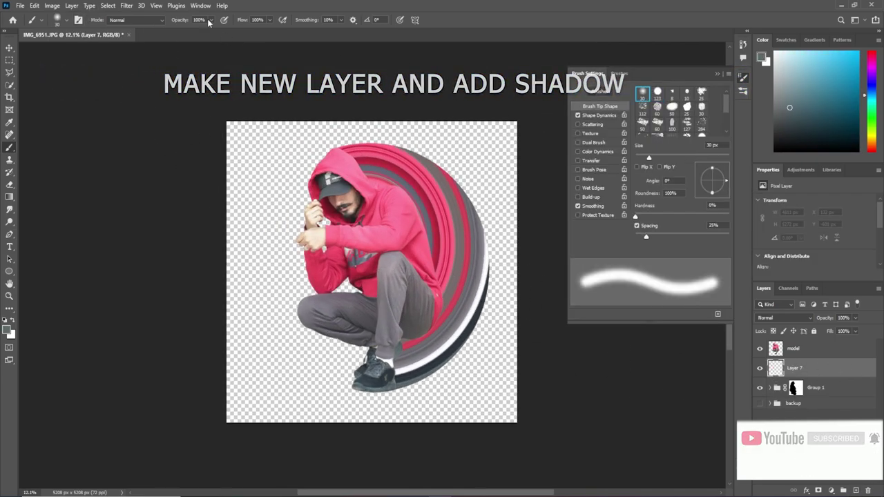
type("5")
type("9")
key("Return")
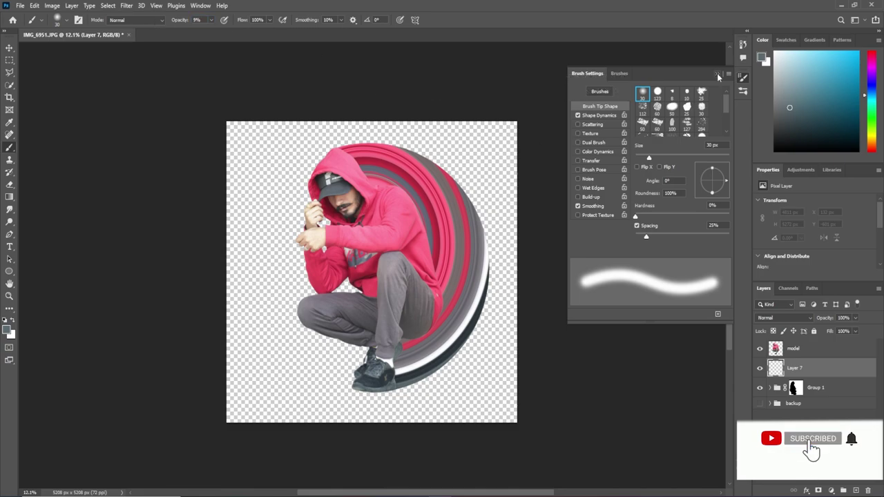
left_click(717, 74)
scroll(366, 179, "up", 3)
left_click(9, 330)
left_click(540, 229)
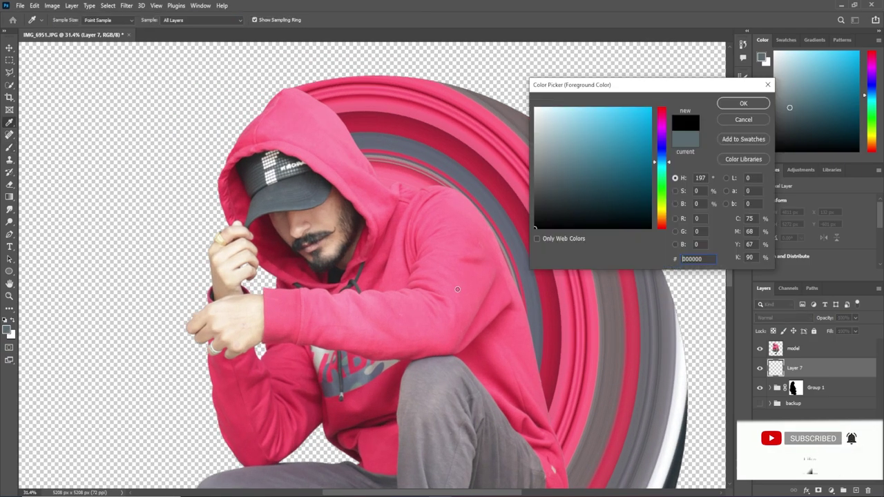
left_click(744, 104)
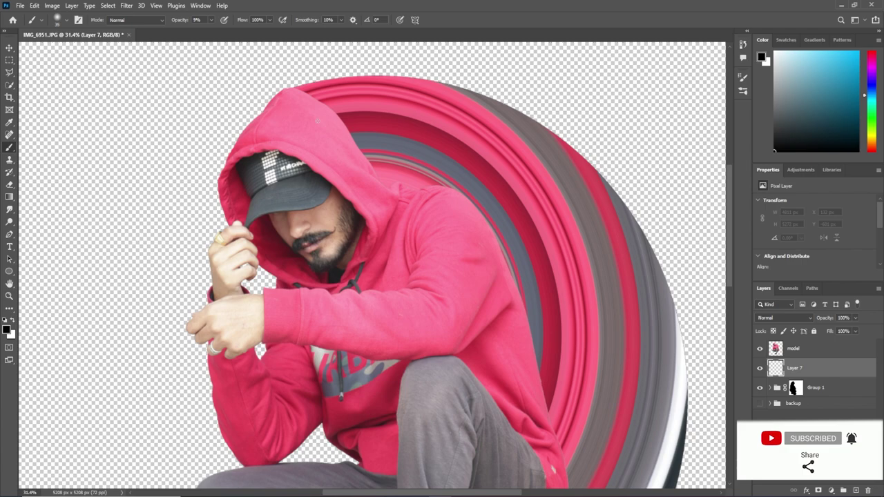
key("bracketright")
key("bracketright")
key("bracketright")
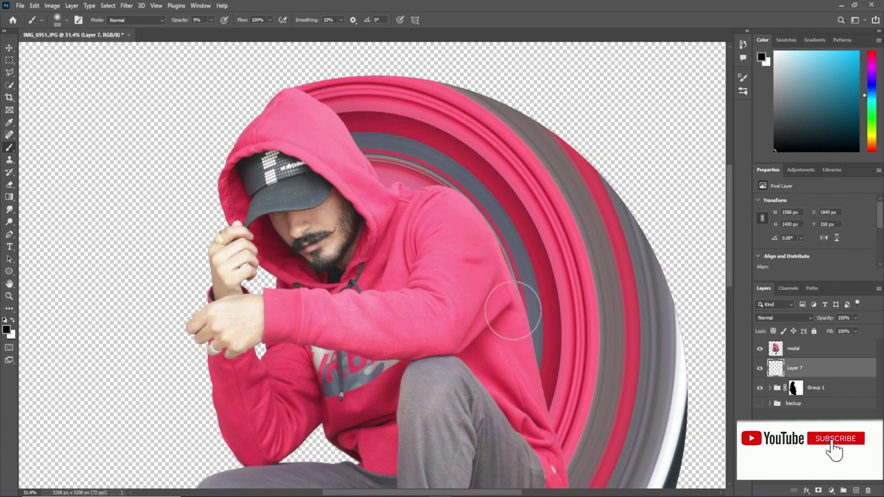
Paint soft dark shadow by the shoe, knee and ring edge on Layer 7.
scroll(547, 388, "down", 2)
scroll(546, 388, "down", 5)
scroll(477, 381, "down", 2)
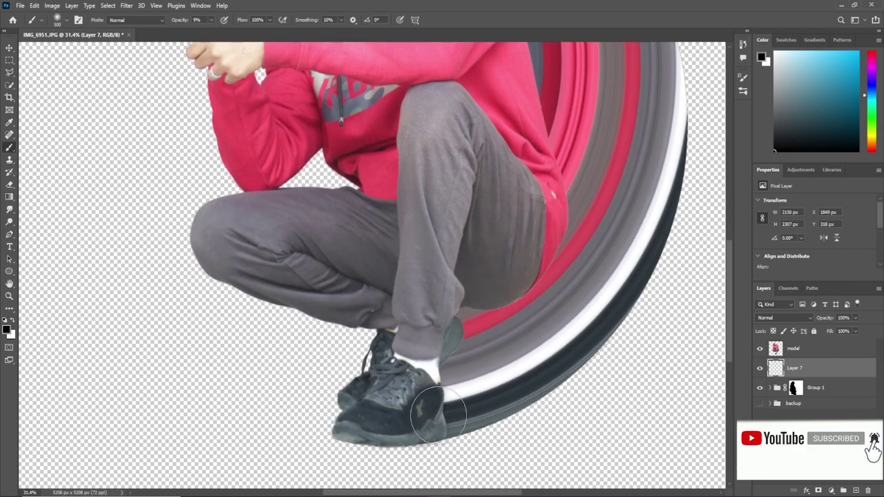
left_click_drag(438, 385, 408, 388)
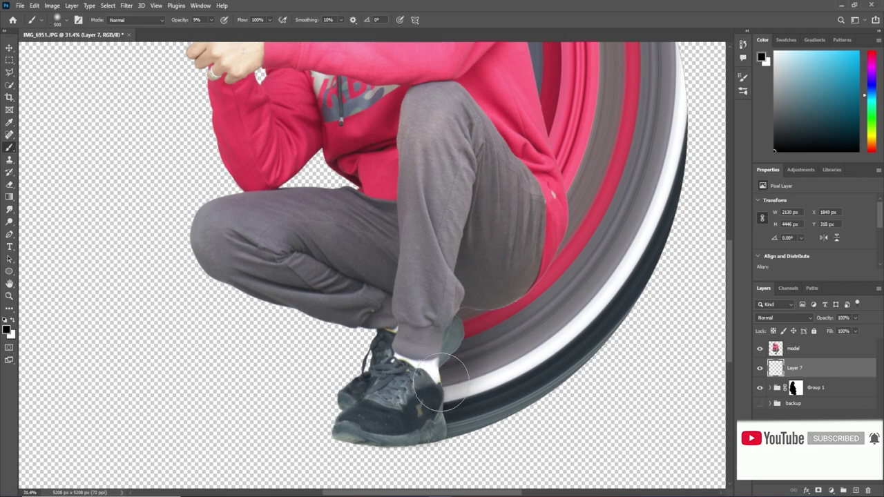
left_click_drag(477, 319, 555, 221)
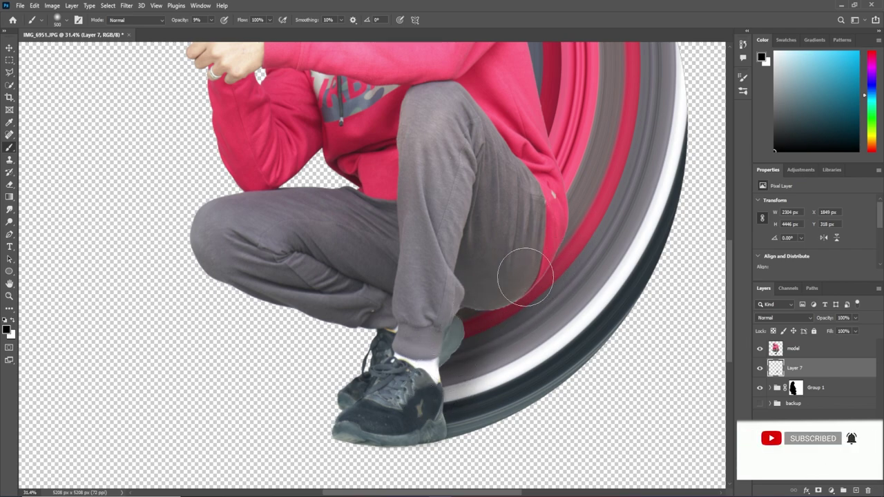
scroll(555, 221, "up", 2)
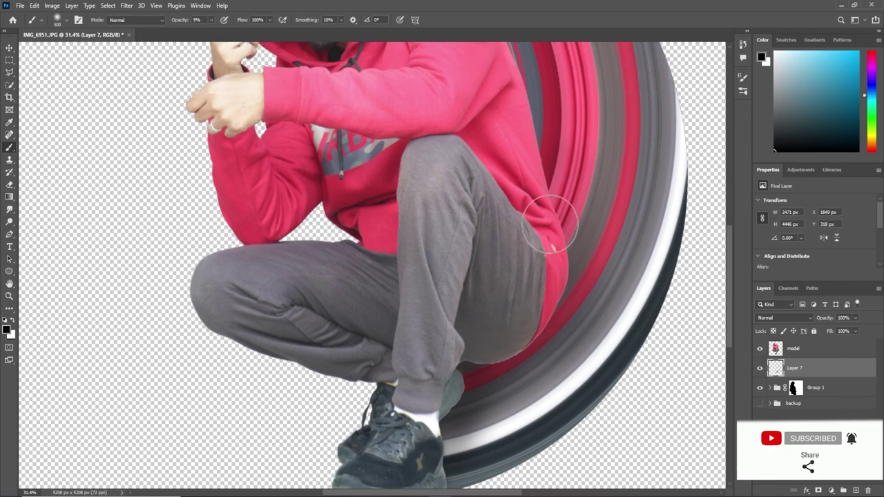
scroll(546, 173, "up", 2)
scroll(546, 207, "up", 2)
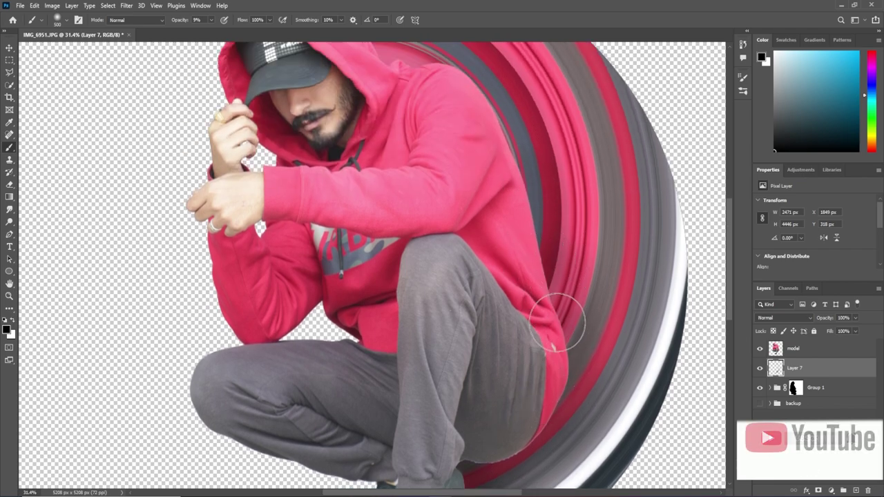
scroll(538, 304, "up", 2)
Build up soft shading over the hood top, swirl edges and lower swirl.
left_click_drag(525, 293, 510, 224)
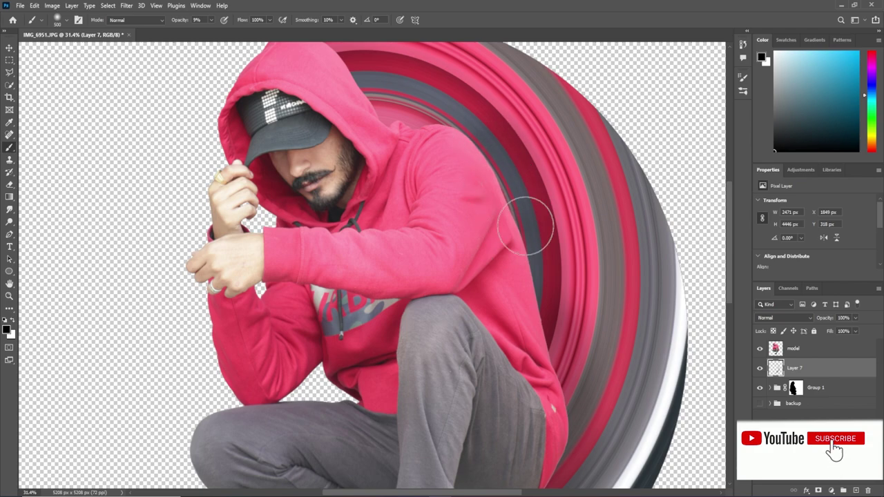
scroll(525, 394, "up", 1)
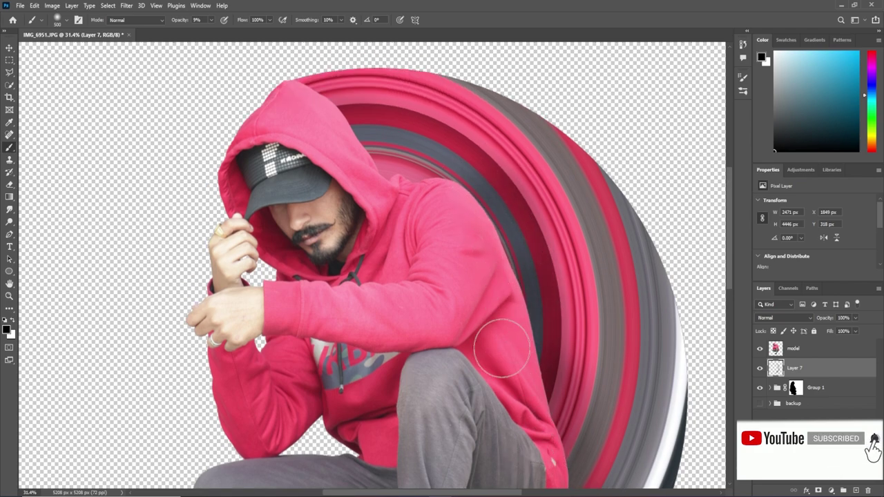
mouse_move(338, 114)
left_mouse_down()
mouse_move(336, 89)
mouse_move(395, 159)
mouse_move(325, 89)
mouse_move(342, 128)
mouse_move(517, 233)
mouse_move(452, 183)
mouse_move(506, 299)
left_mouse_up()
scroll(506, 299, "down", 3)
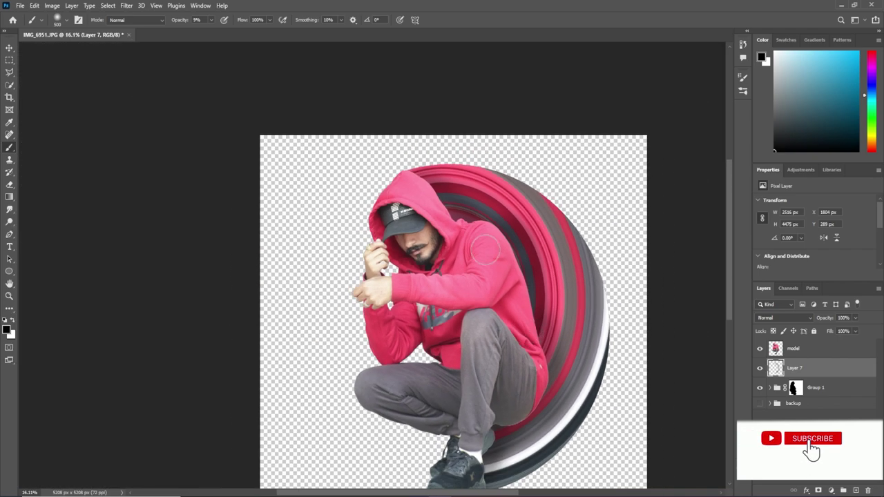
mouse_move(444, 202)
left_mouse_down()
mouse_move(511, 245)
mouse_move(549, 350)
mouse_move(549, 398)
mouse_move(537, 403)
left_mouse_up()
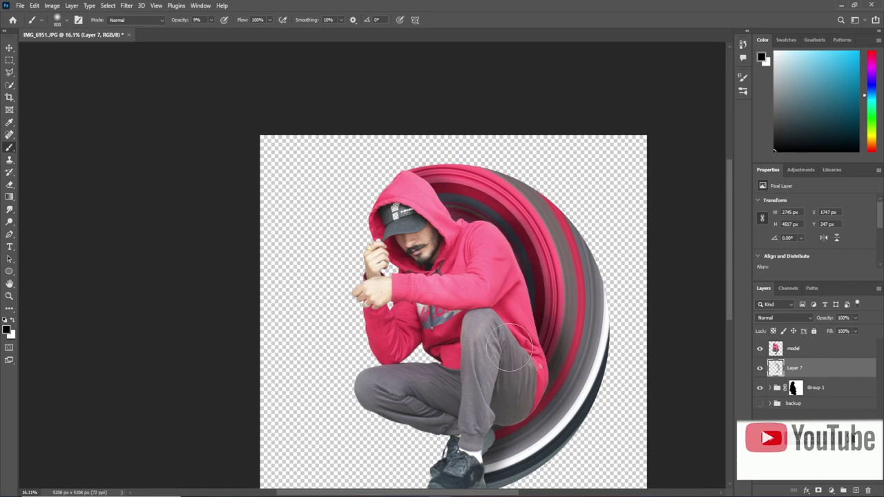
scroll(506, 397, "down", 1)
mouse_move(505, 397)
left_mouse_down()
mouse_move(527, 364)
mouse_move(492, 408)
mouse_move(492, 422)
mouse_move(531, 298)
left_mouse_up()
scroll(496, 392, "up", 1)
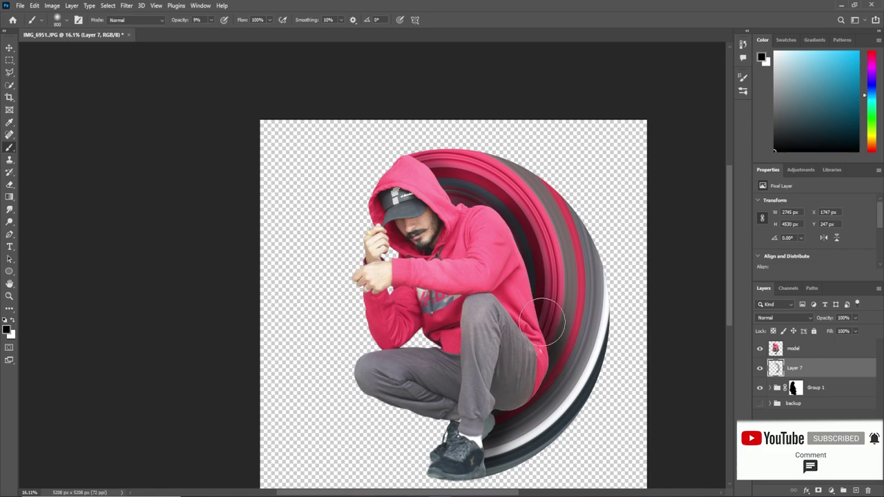
scroll(529, 302, "up", 1)
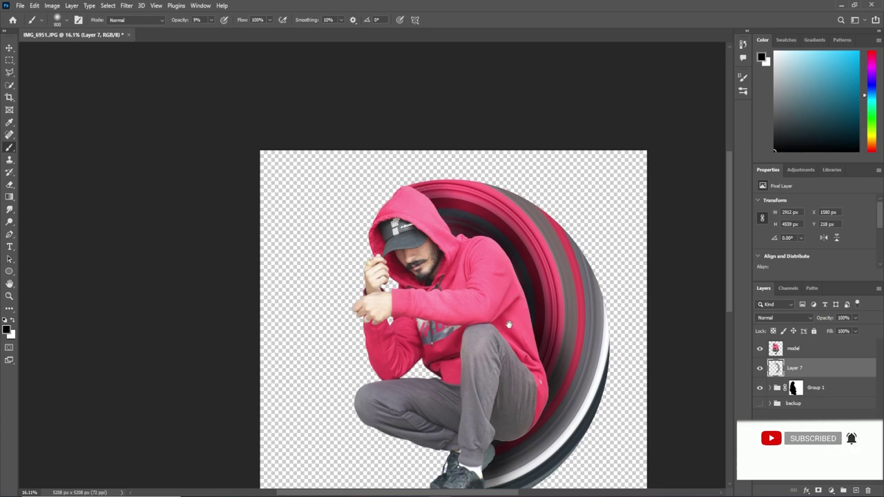
scroll(518, 317, "down", 3)
scroll(518, 317, "up", 1)
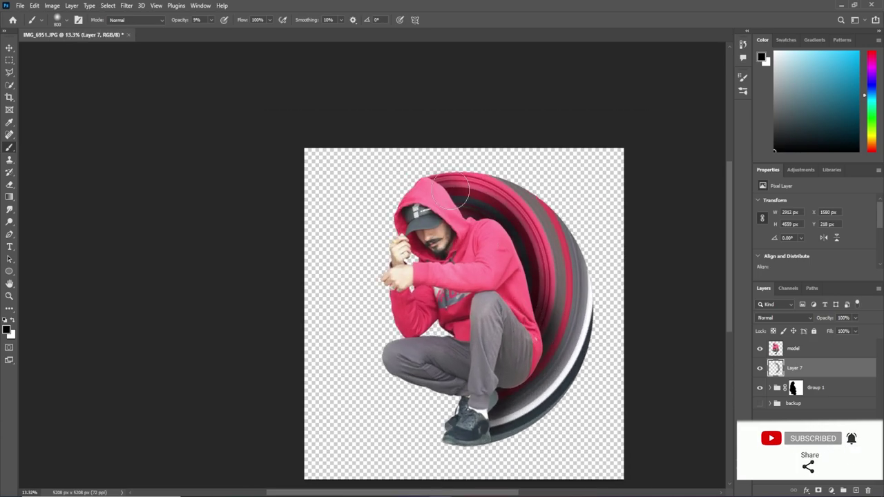
Lower Layer 7's opacity to 75% and fit the whole image on screen.
left_click_drag(834, 320, 640, 358)
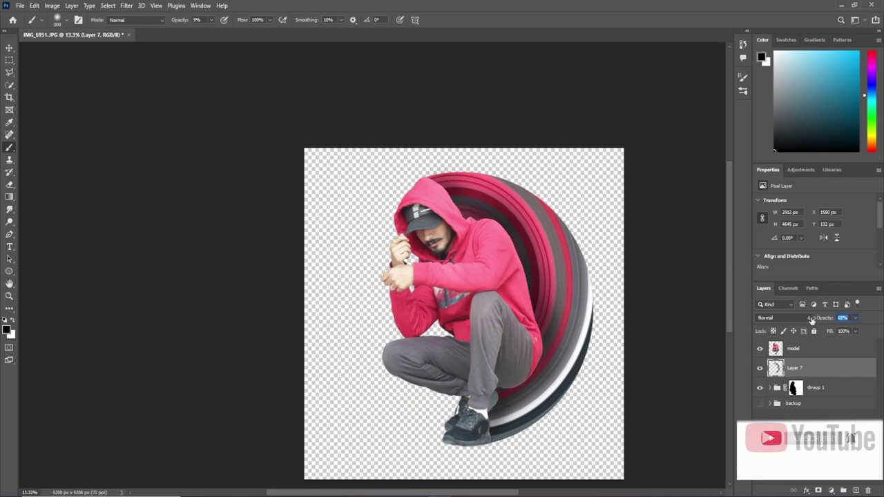
scroll(640, 358, "down", 2)
scroll(498, 477, "right", 3)
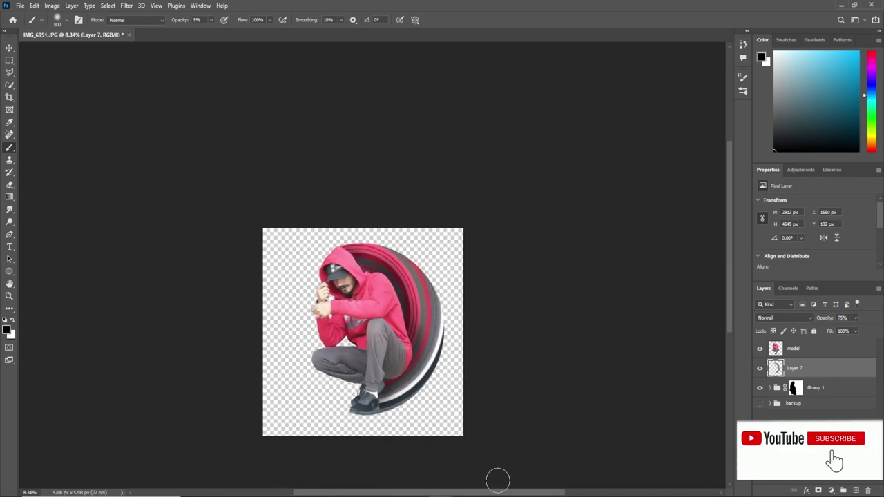
scroll(387, 278, "up", 3)
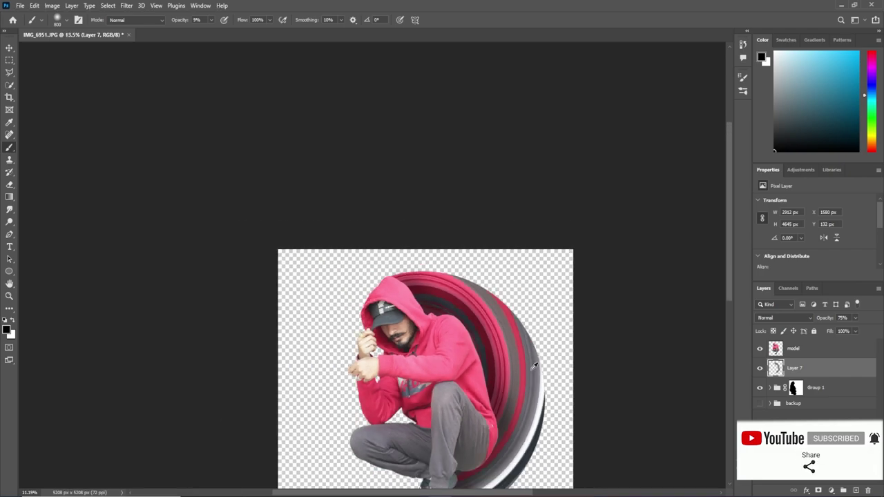
scroll(456, 276, "down", 3)
double_click(9, 283)
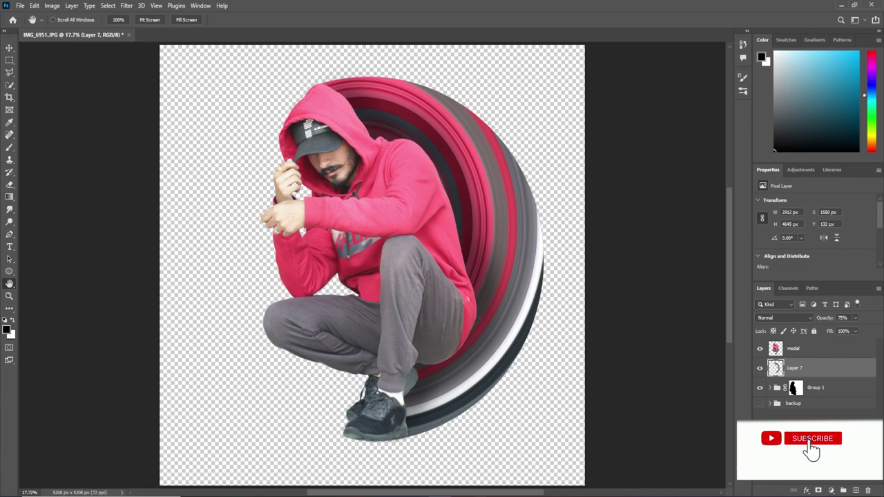
left_click(829, 407)
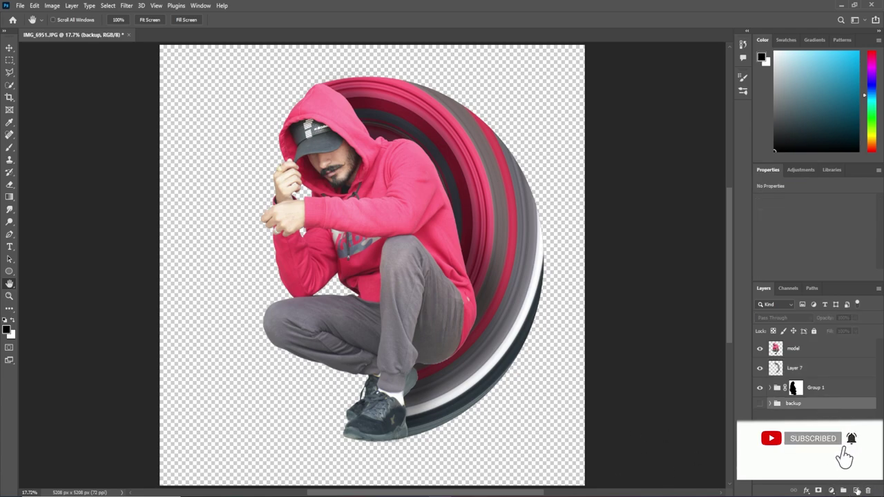
Add Layer 8 above Layer 7 and set the brush to 100% opacity.
left_click(794, 367)
left_click(843, 490)
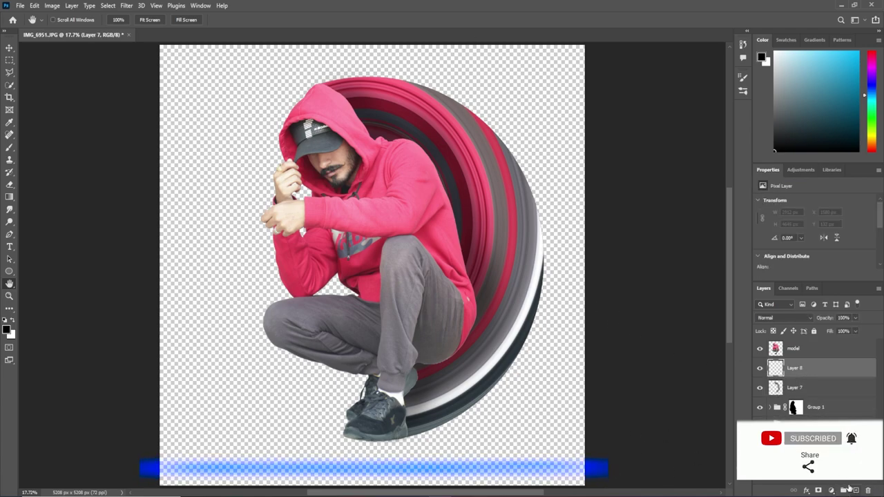
key("b")
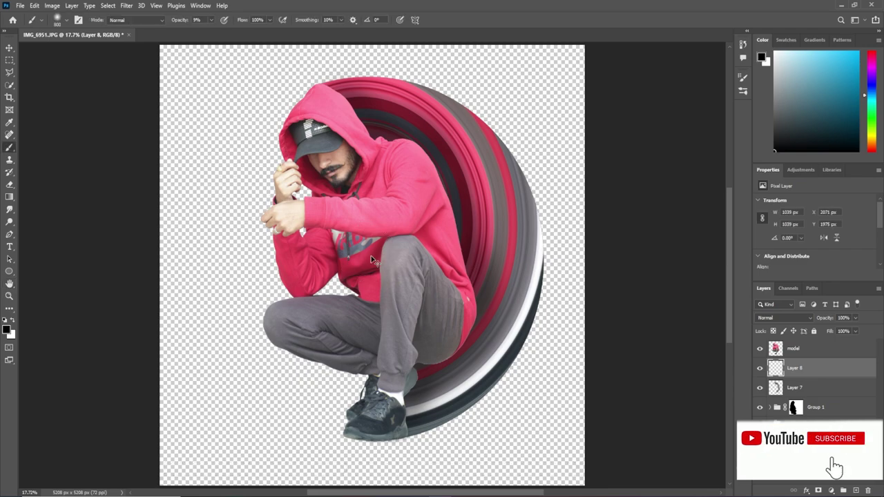
key("0")
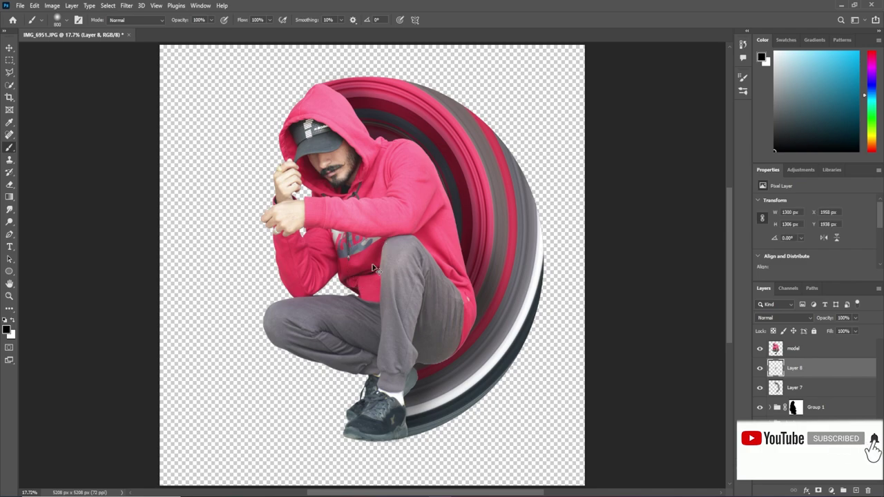
Squash and stretch the dark shadow into a thin wide streak under the shoes.
key("ctrl+t")
mouse_move(373, 211)
left_mouse_down()
mouse_move(372, 293)
mouse_move(396, 448)
mouse_move(516, 440)
left_mouse_up()
left_click_drag(330, 442, 97, 437)
mouse_move(304, 455)
left_mouse_down()
mouse_move(333, 442)
mouse_move(400, 449)
left_mouse_up()
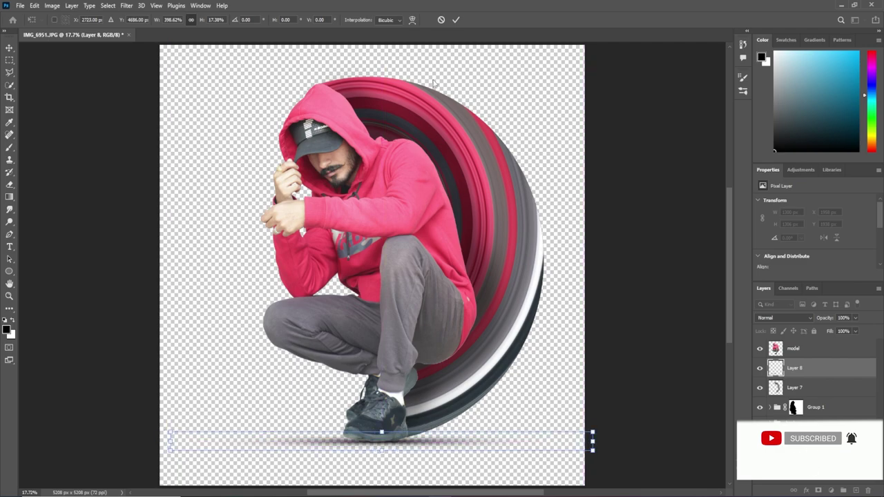
key("Return")
key("b")
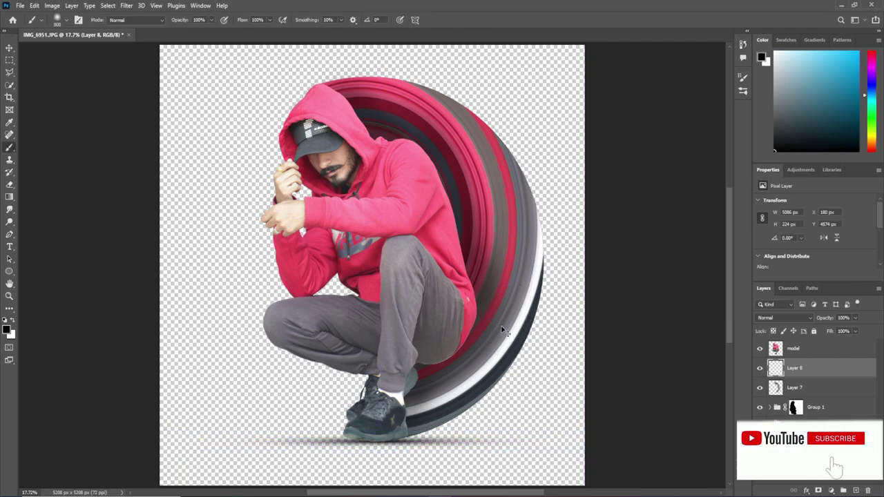
key("ctrl+t")
left_click(457, 19)
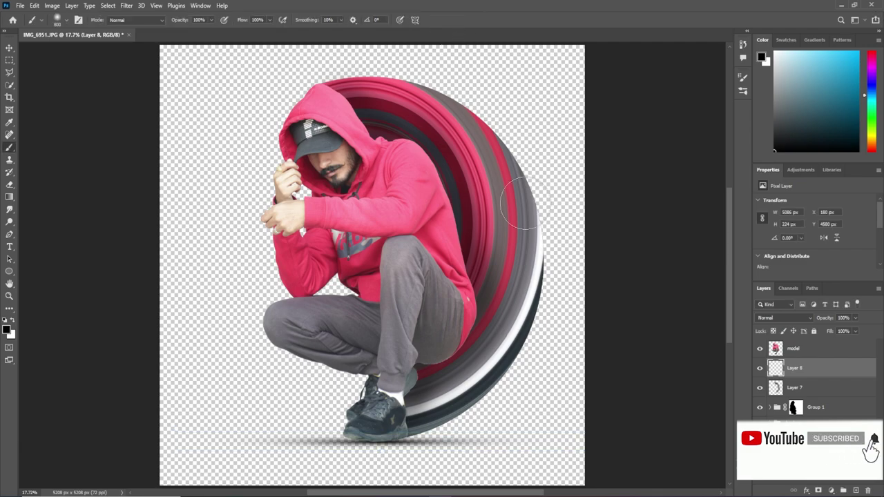
Add a light pink #fea6b6 Solid Color fill layer above the backup group.
left_click(840, 484)
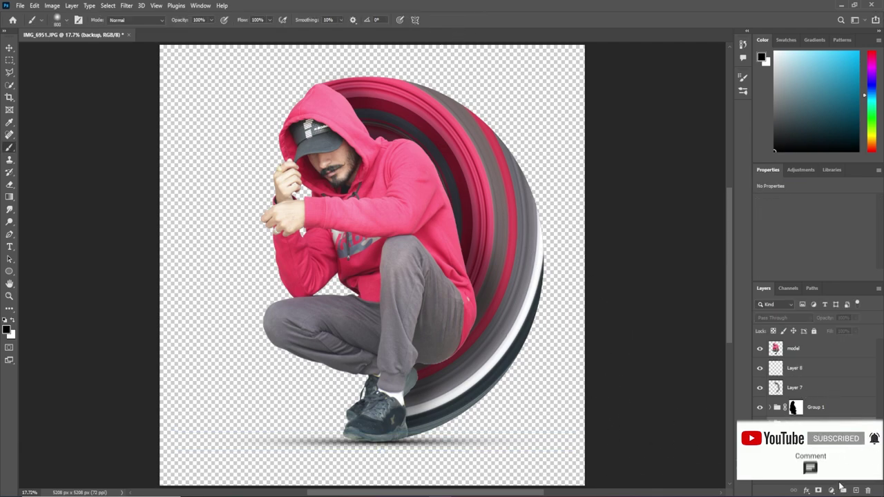
left_click(831, 490)
left_click(822, 322)
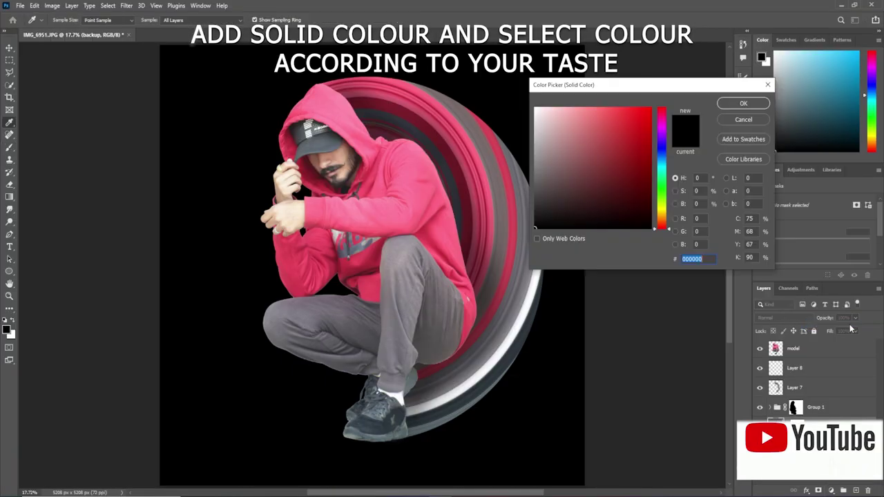
left_click(490, 198)
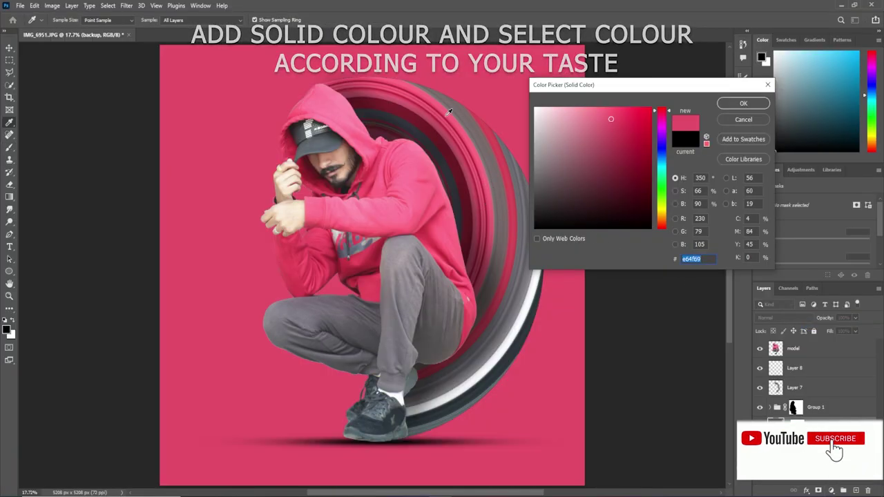
left_click(449, 110)
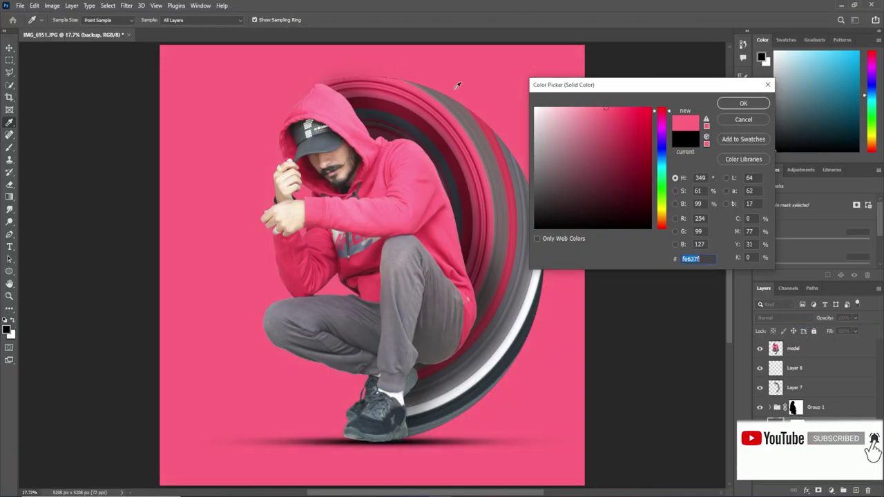
left_click_drag(605, 109, 573, 107)
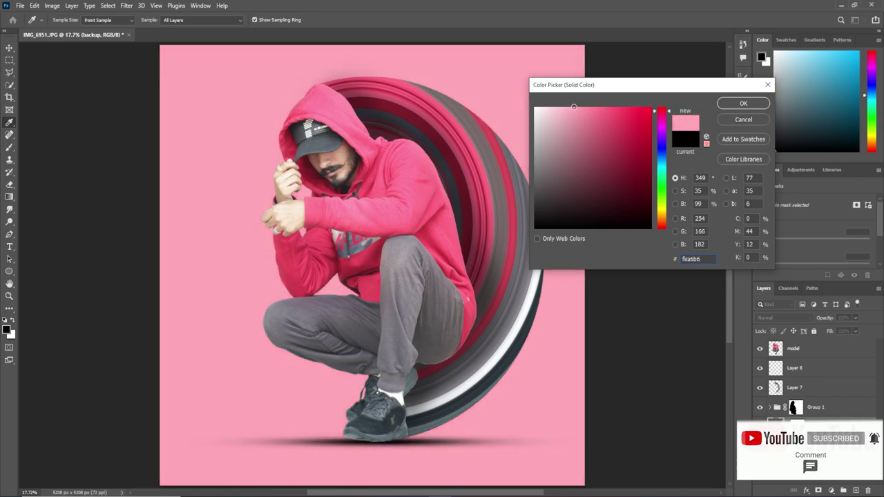
key("Return")
key("b")
scroll(511, 417, "down", 2)
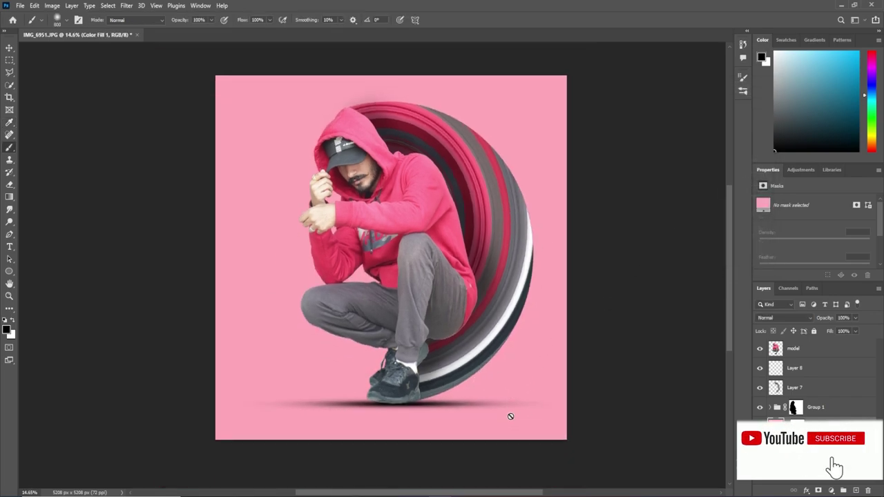
Apply a tighter 1:1 square crop centred on the man, swirl ring and shadow.
key("c")
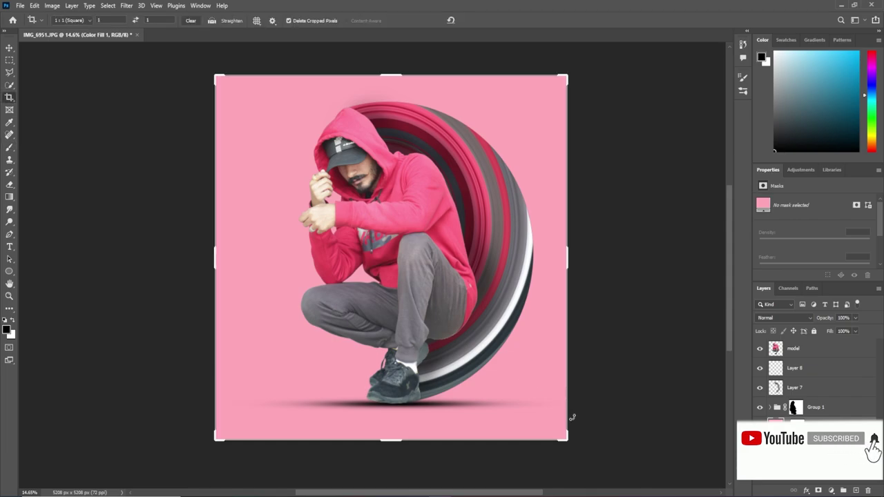
left_click_drag(567, 438, 596, 453)
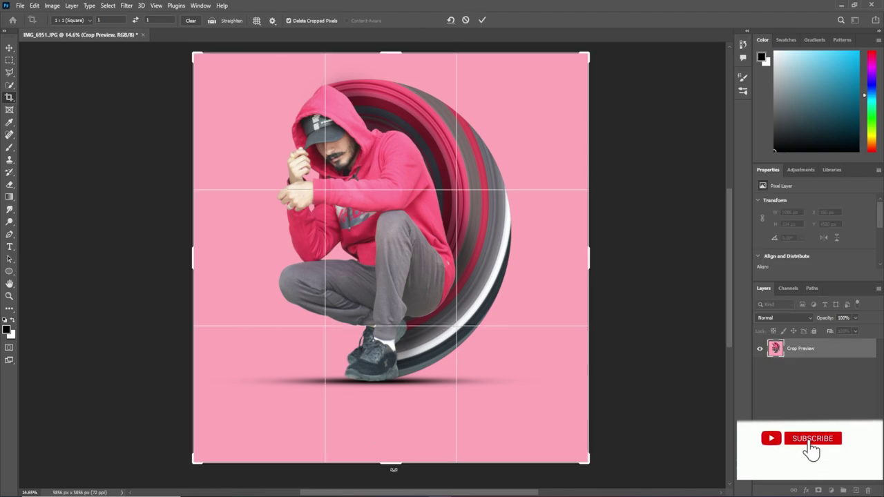
left_click_drag(404, 464, 401, 443)
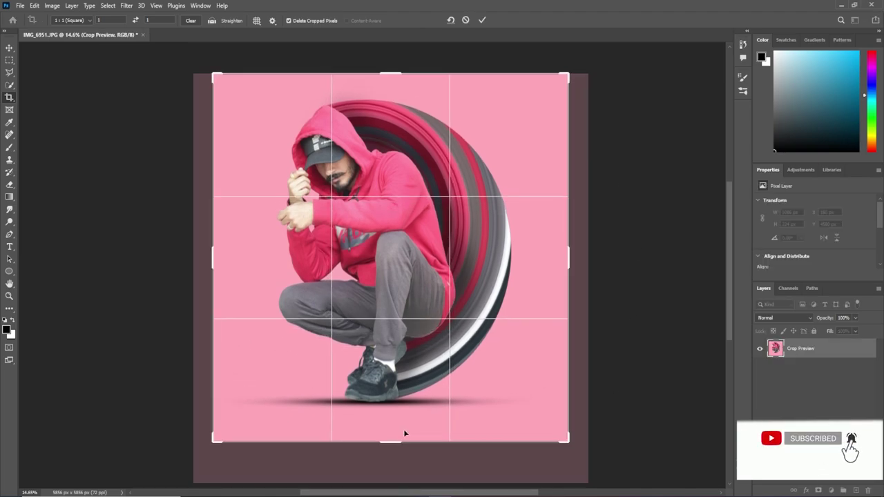
key("shift+Right")
key("shift+Right")
key("shift+Right")
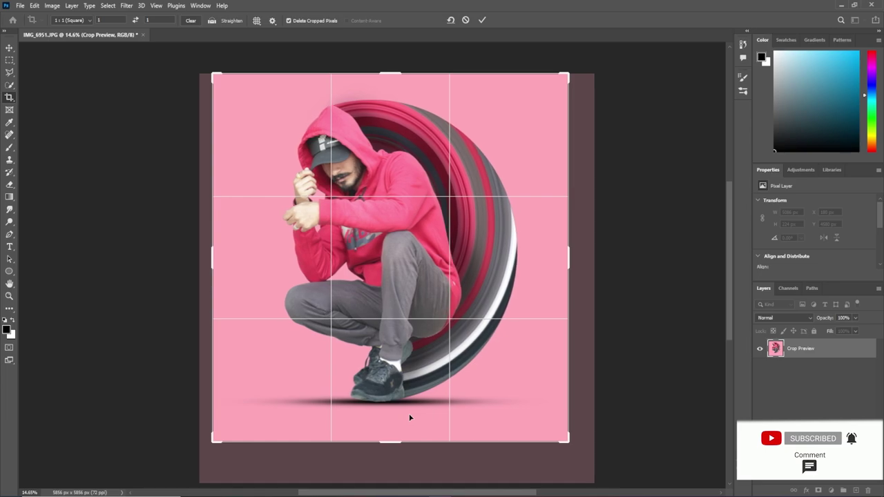
key("Left")
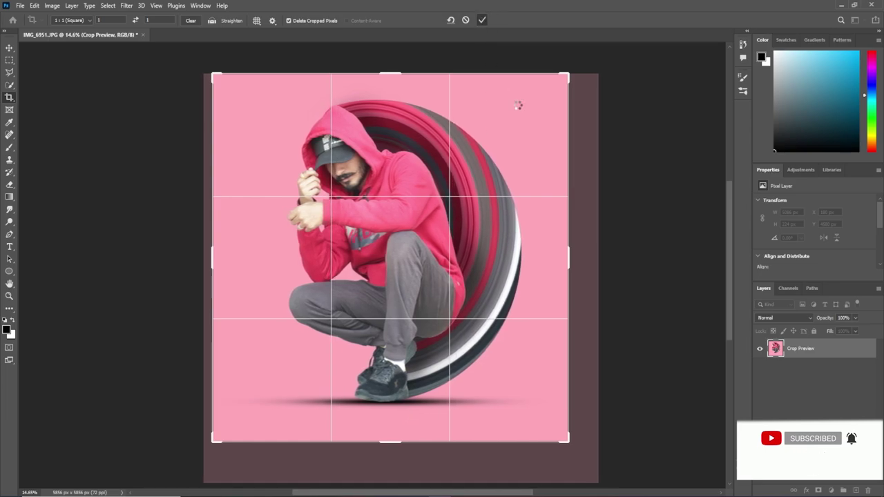
key("Return")
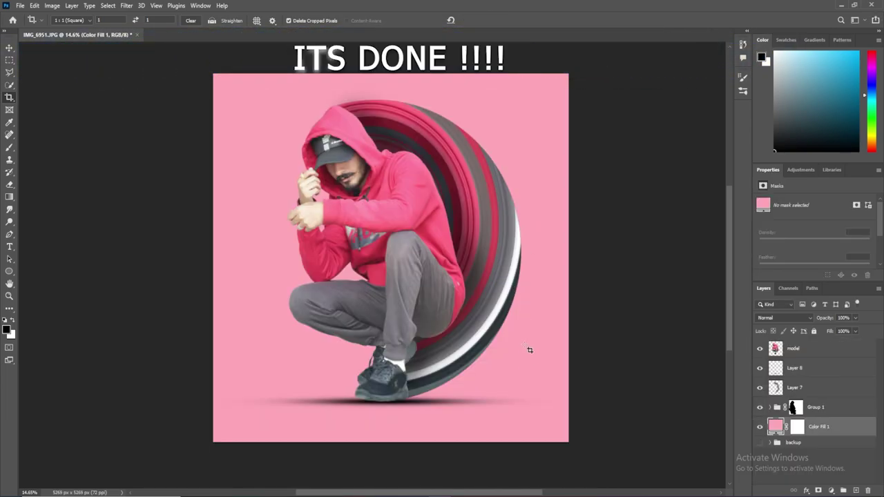